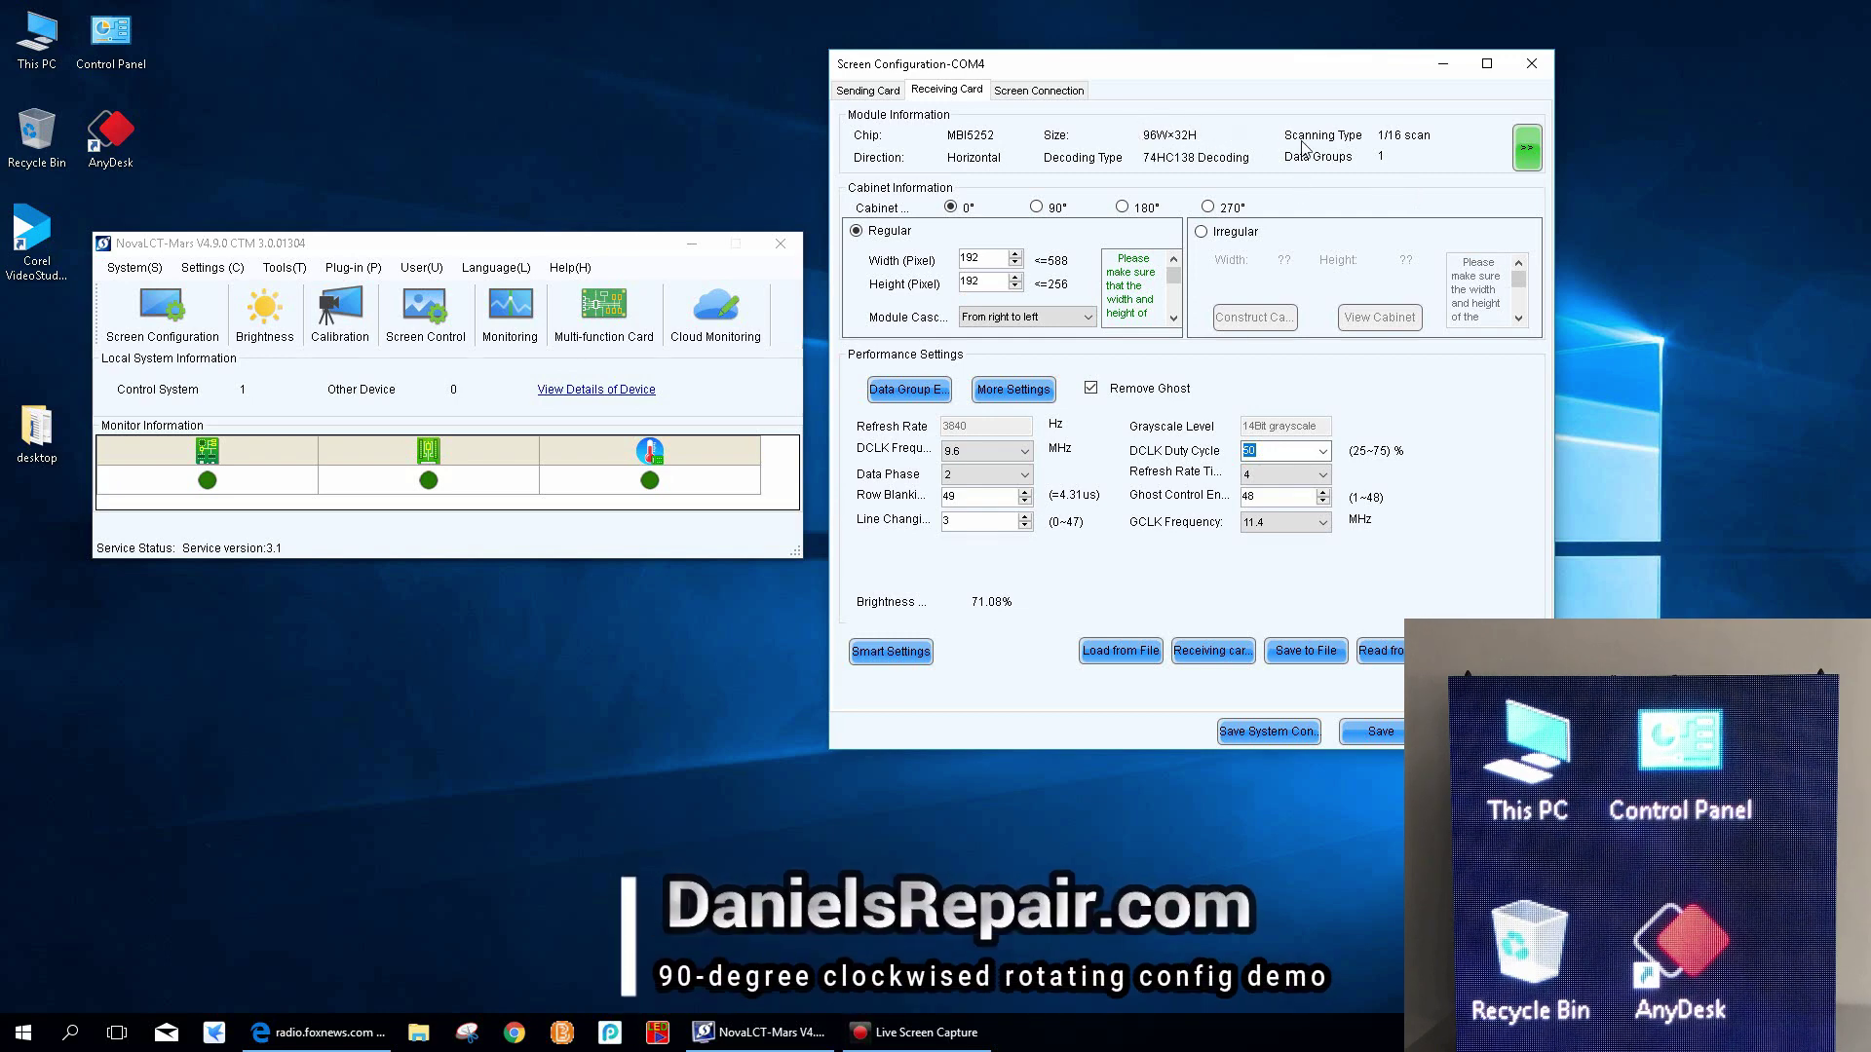
pyautogui.click(1526, 154)
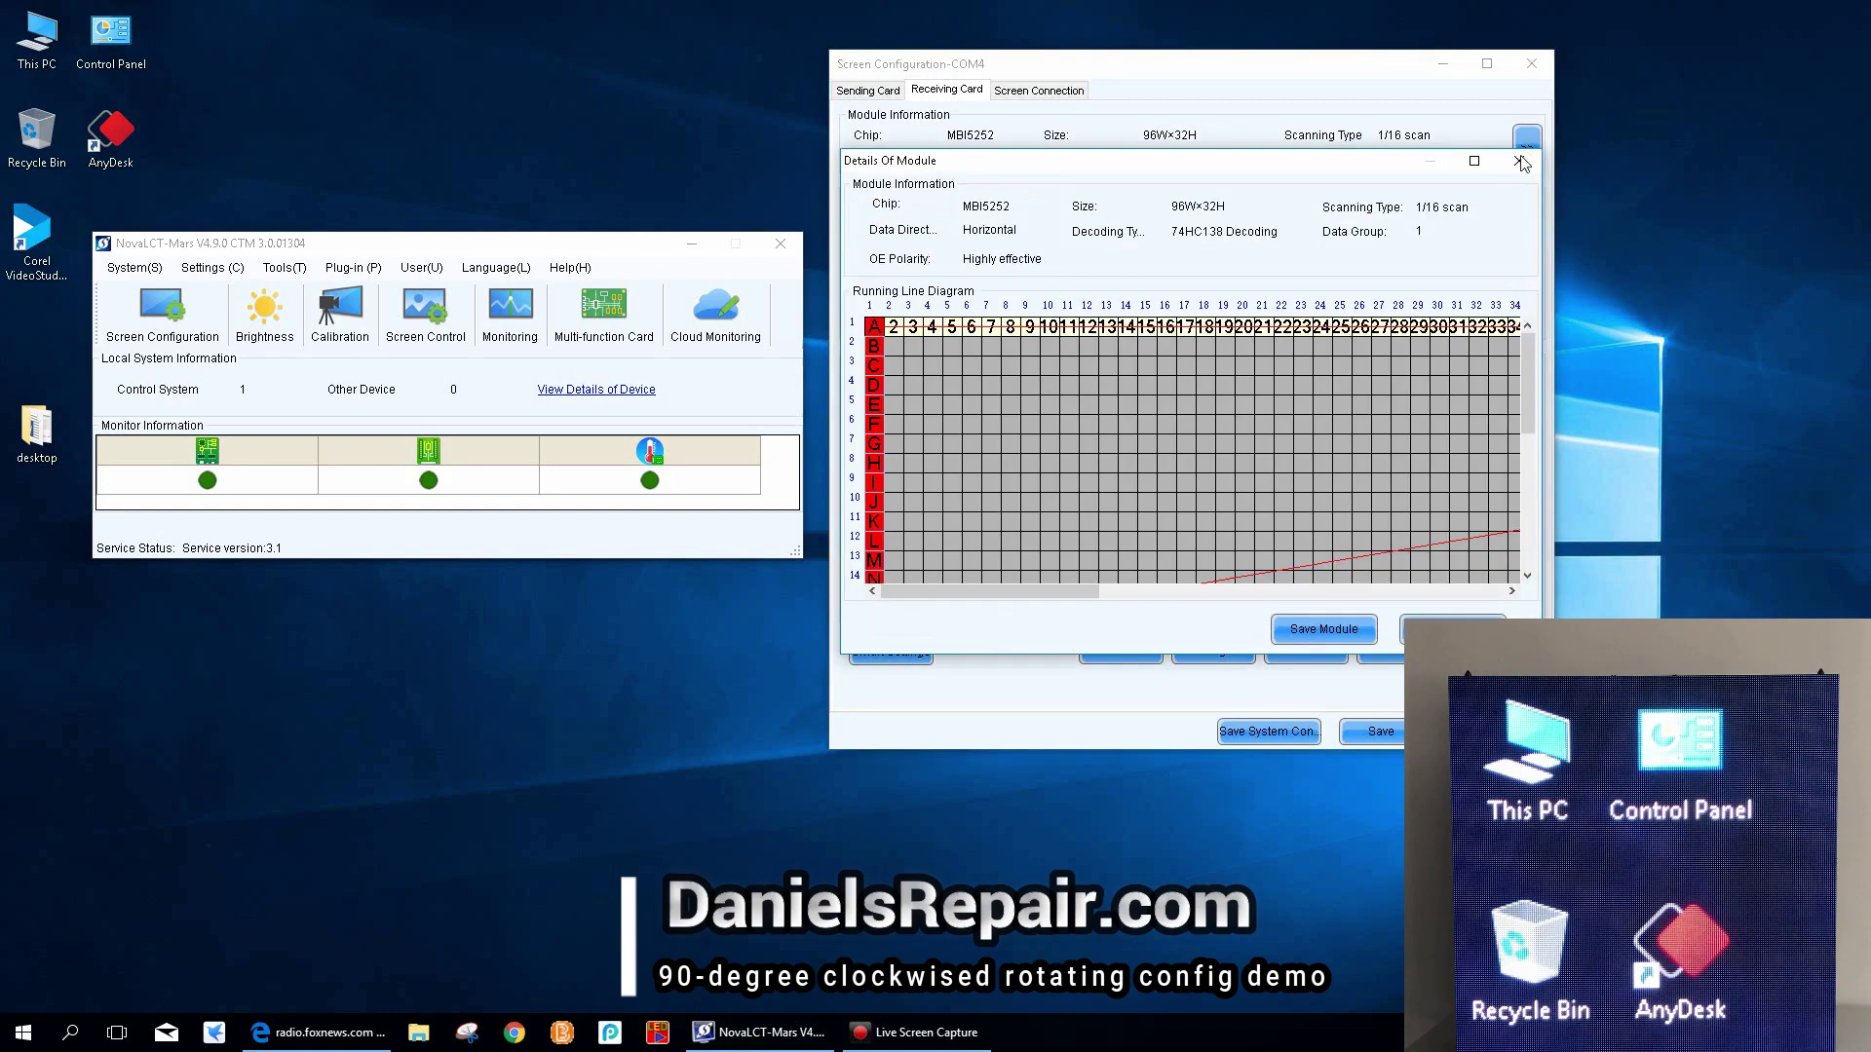
pyautogui.click(1474, 162)
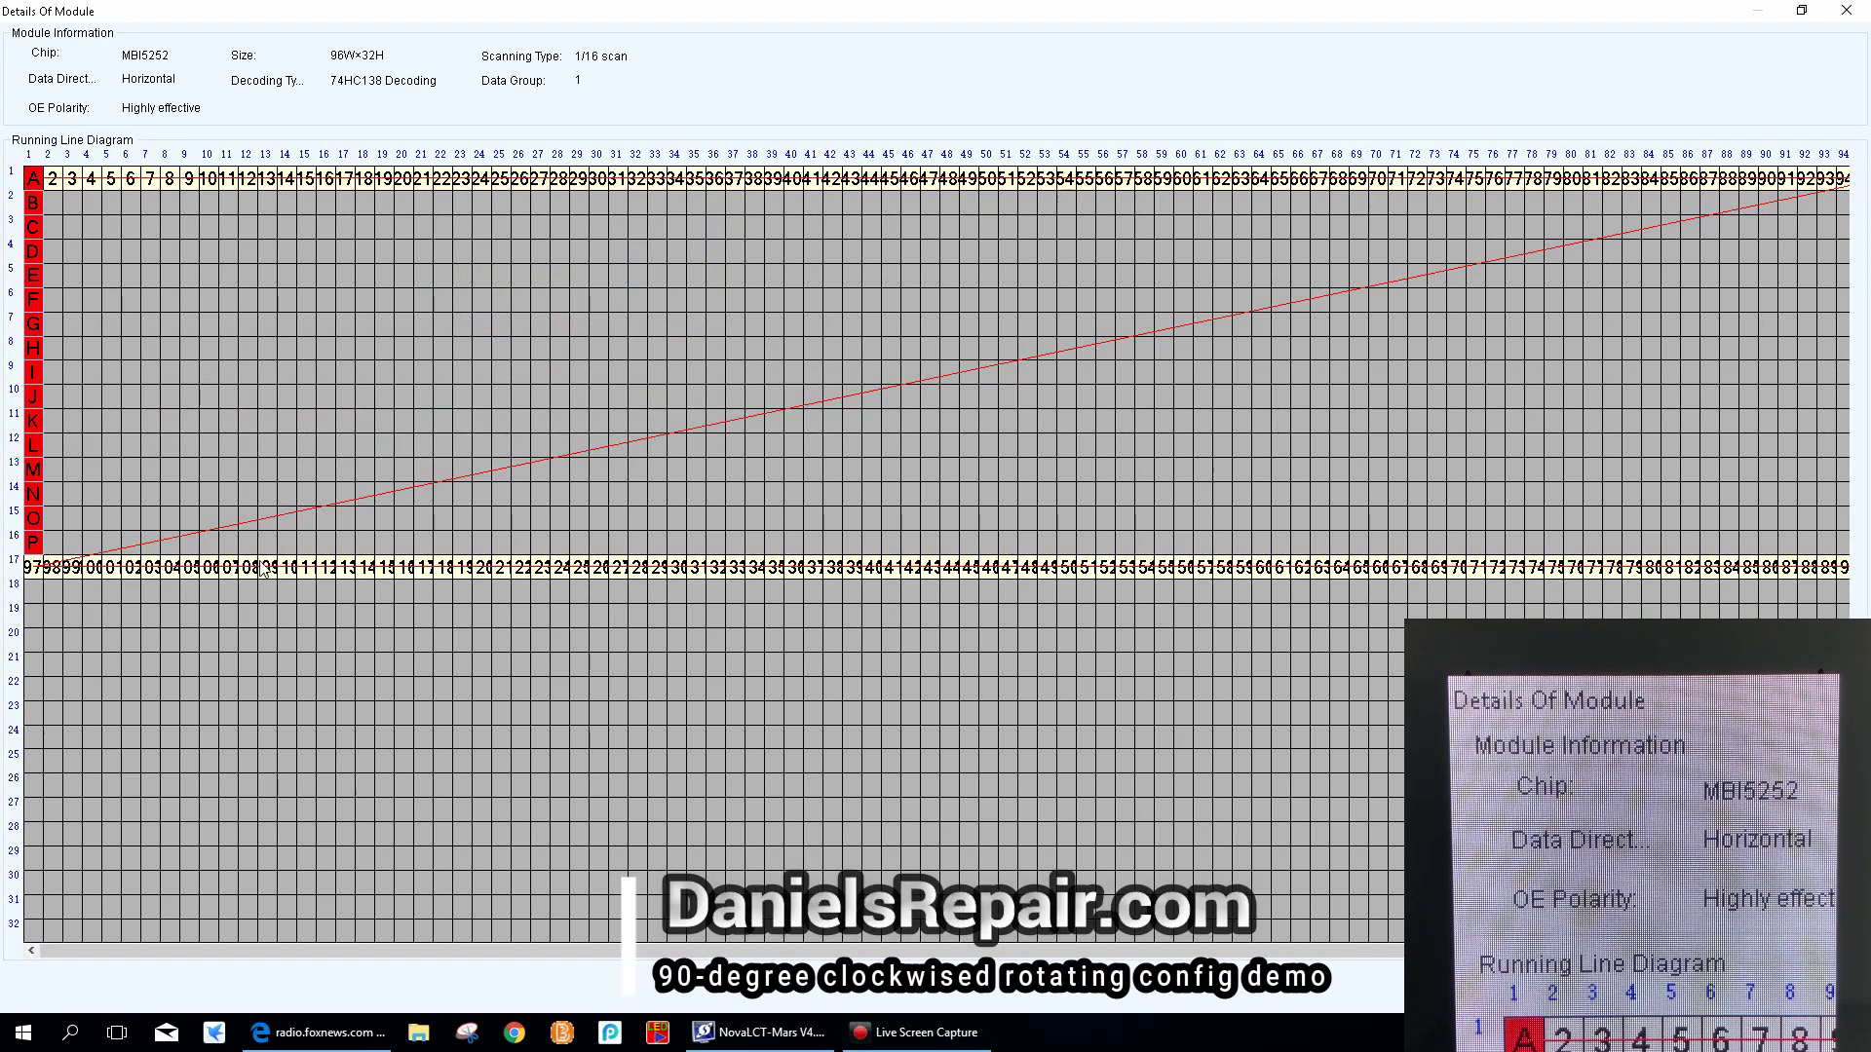
pyautogui.click(1845, 10)
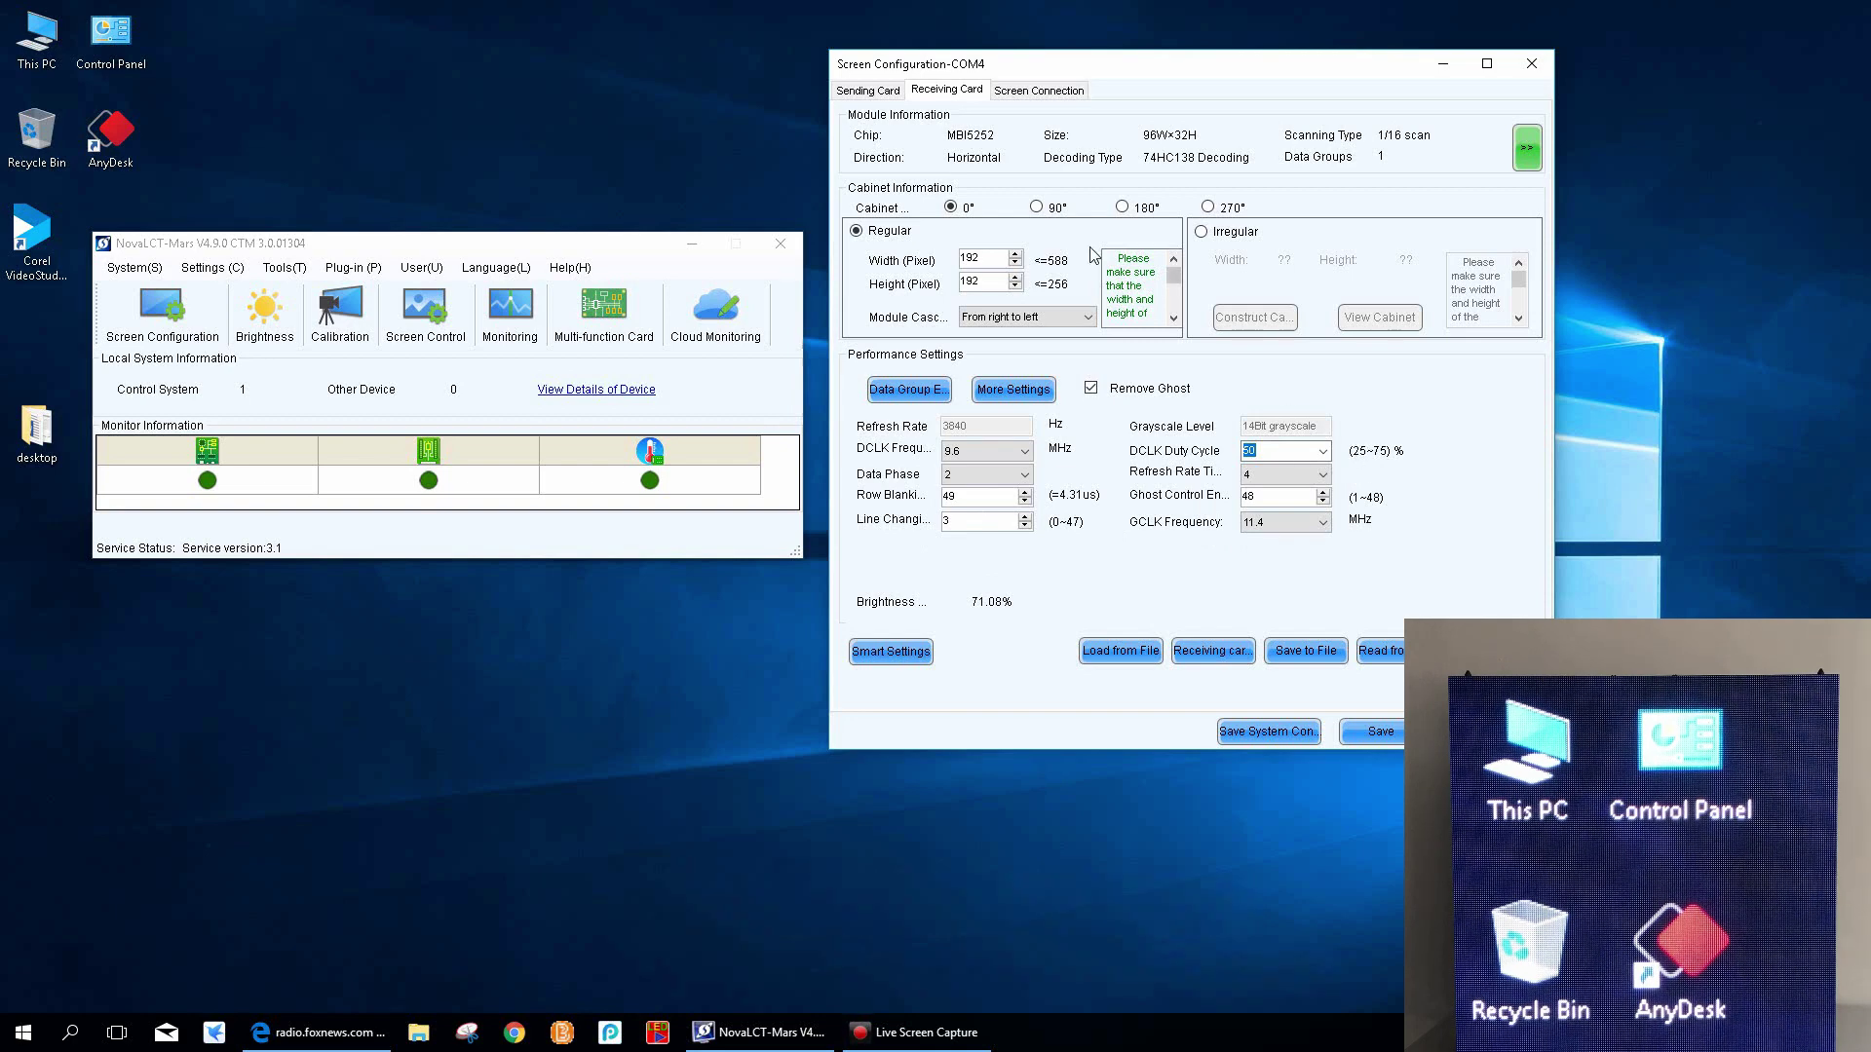
# - Set the cabinet rotation to 90°, send it to all receiving cards and dismiss the success message
pyautogui.click(1037, 208)
pyautogui.click(1452, 650)
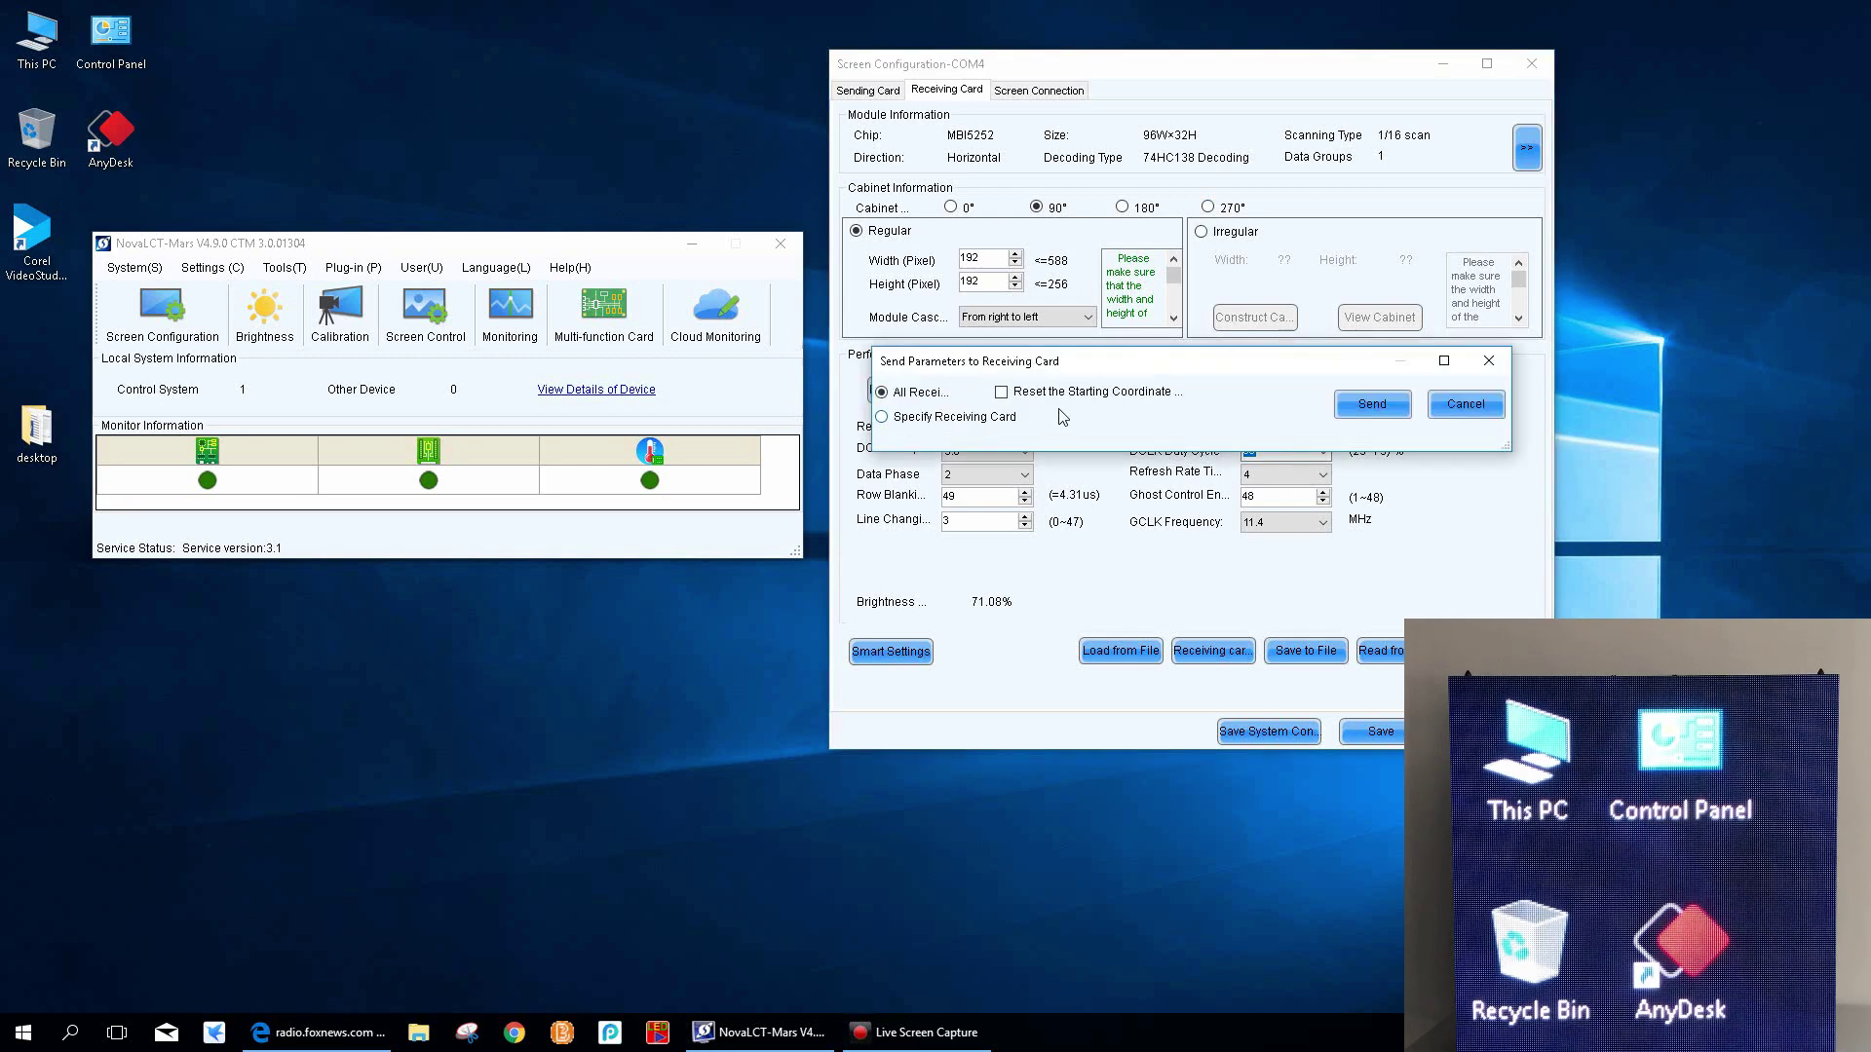
pyautogui.click(1368, 406)
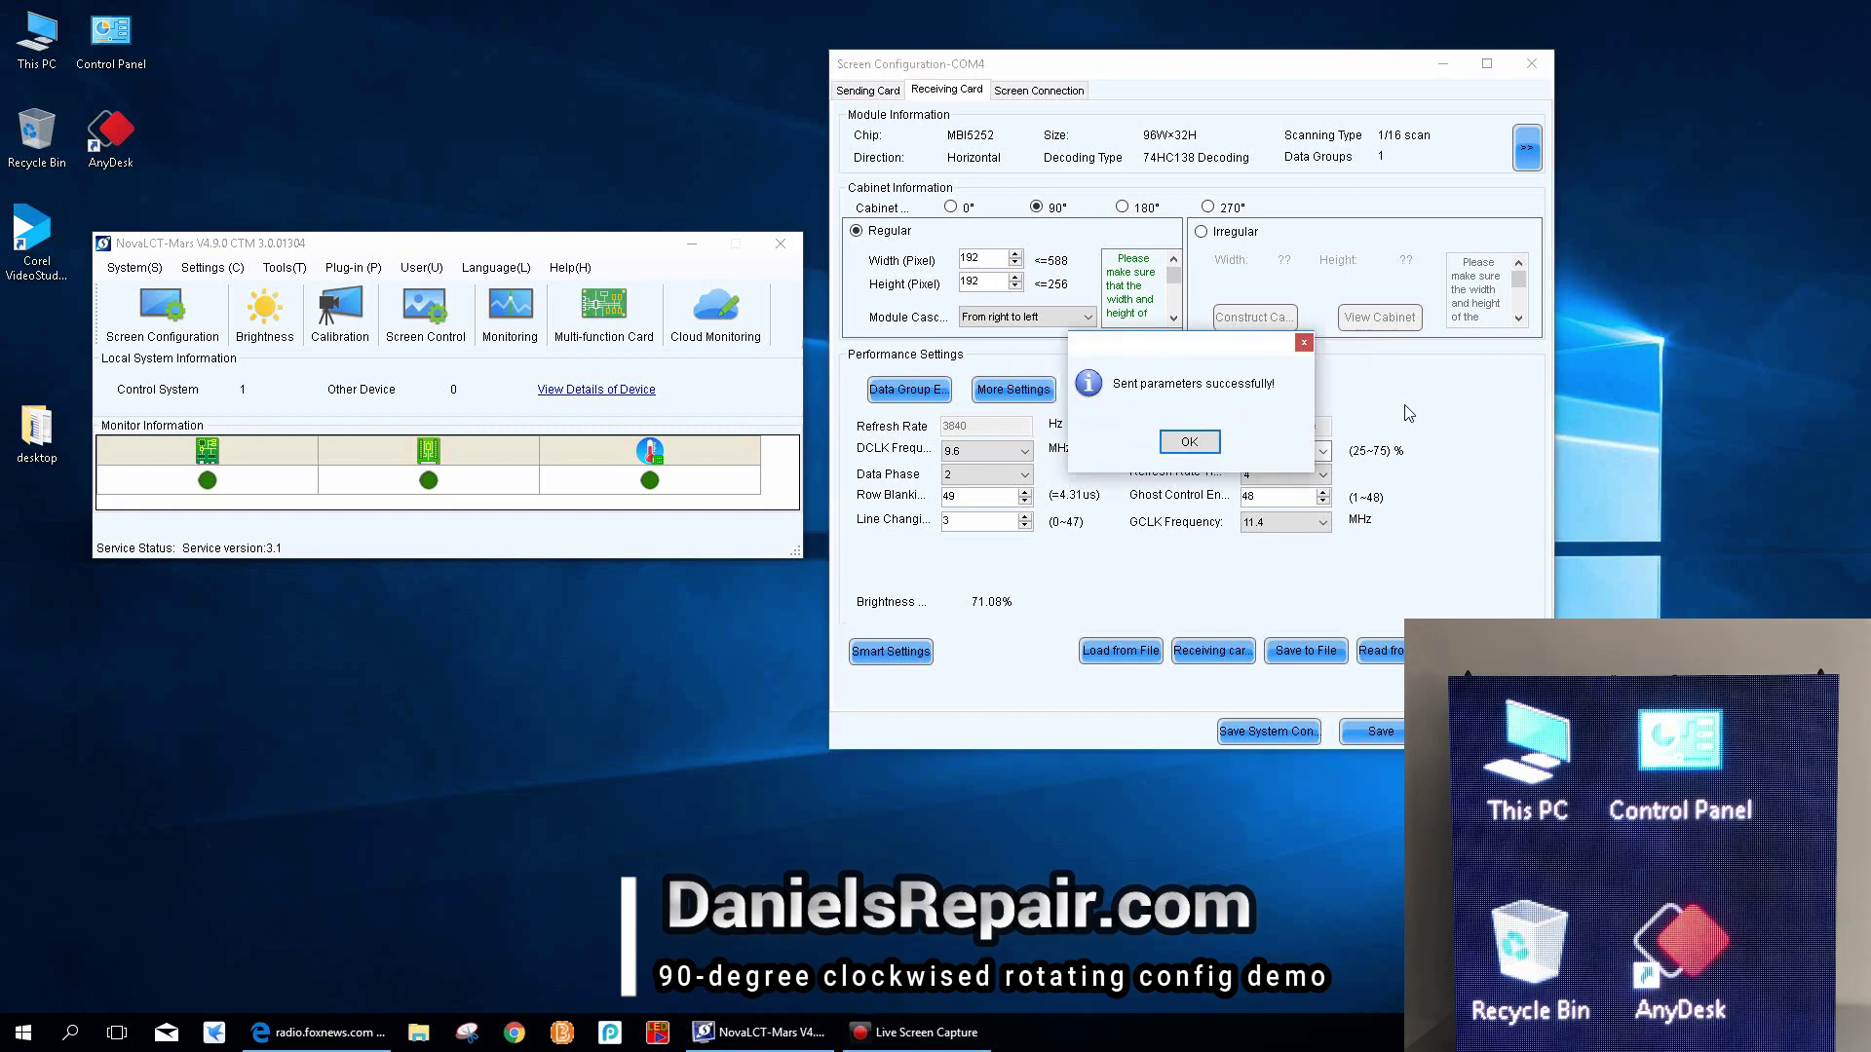
pyautogui.click(1190, 442)
# - Switch the cabinet rotation to 180°, resend to all receiving cards and dismiss the confirmation
pyautogui.click(1121, 206)
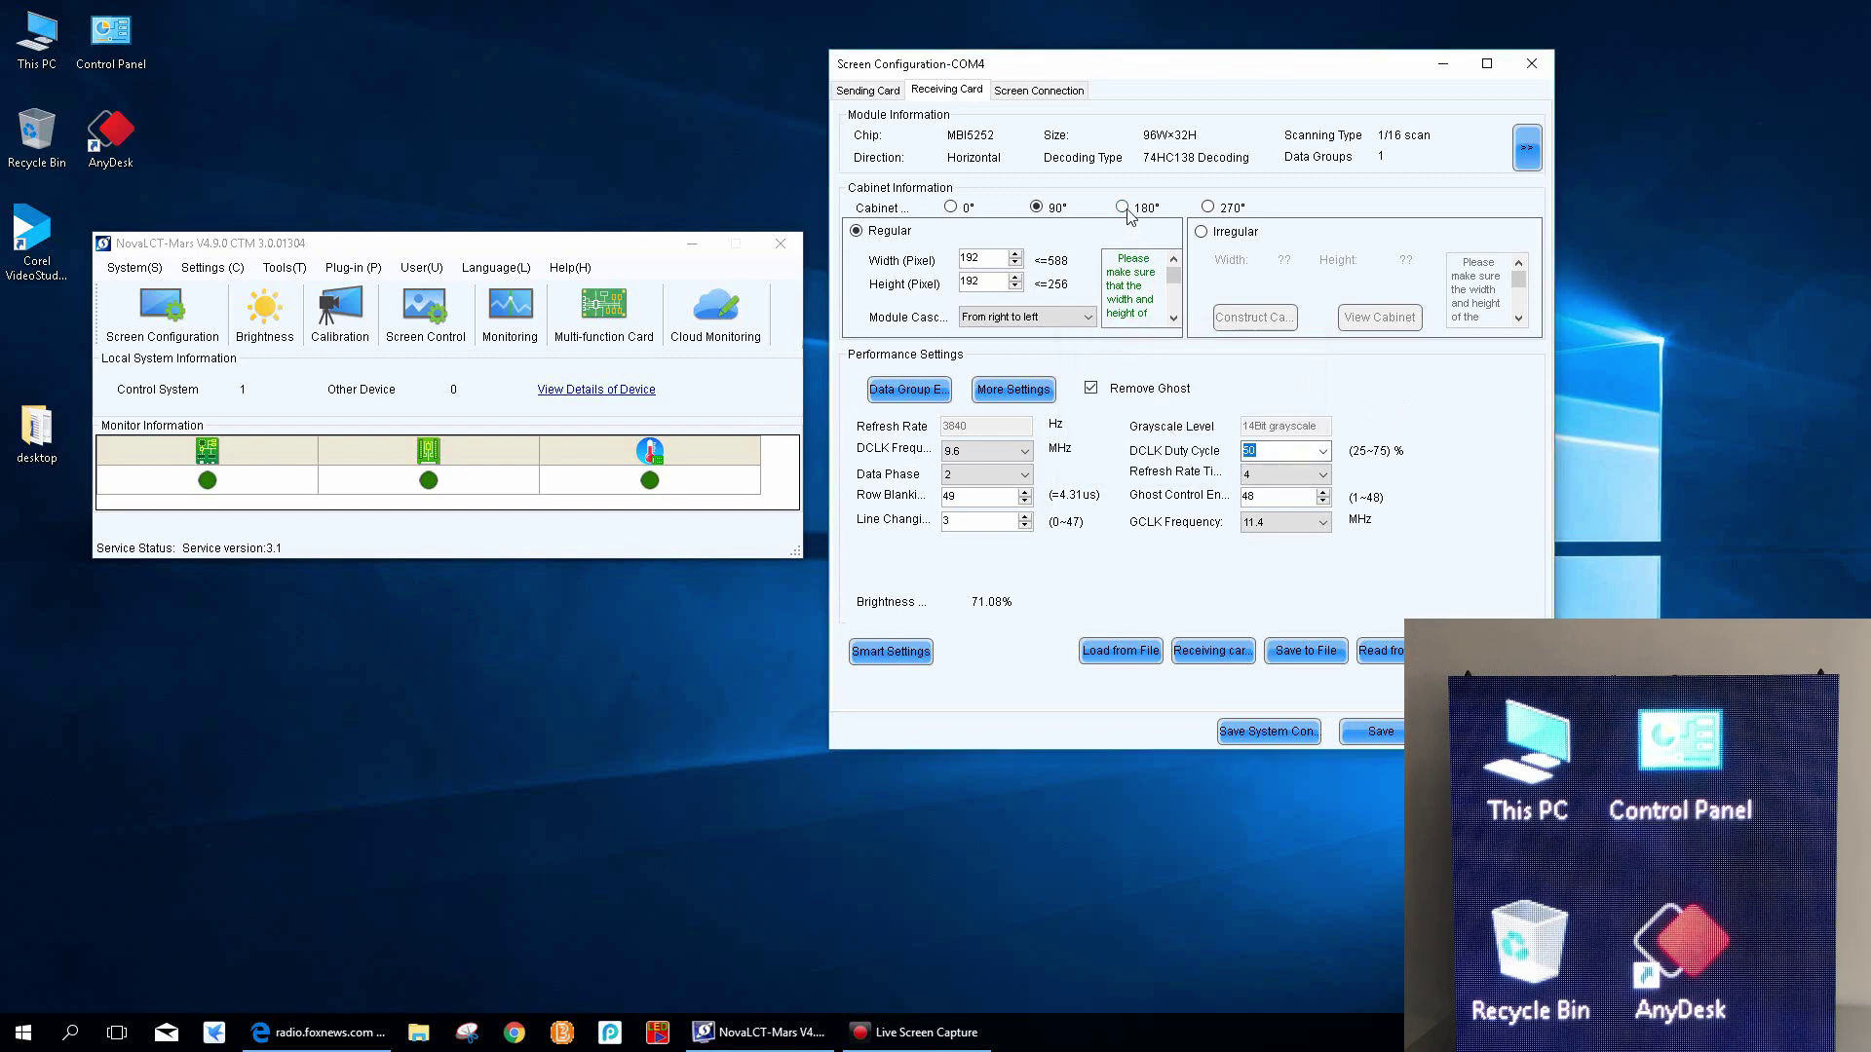
pyautogui.click(1485, 649)
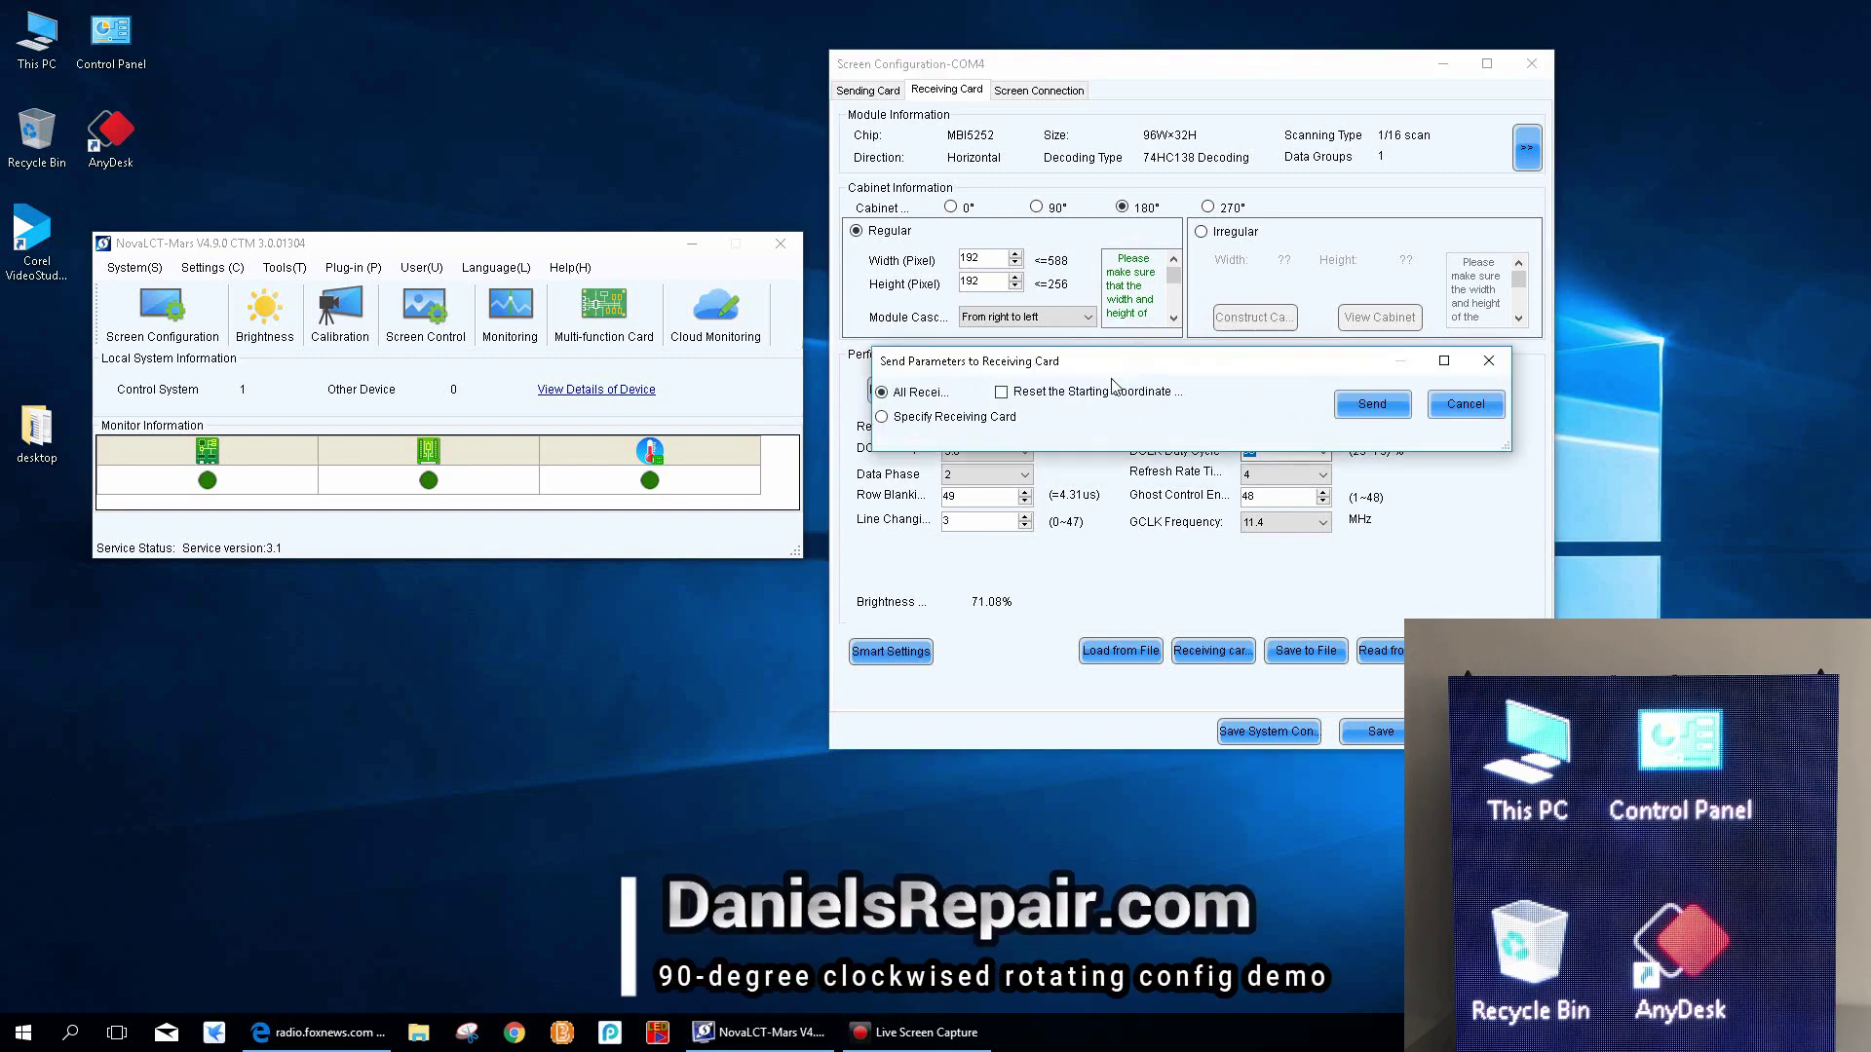
pyautogui.click(1376, 403)
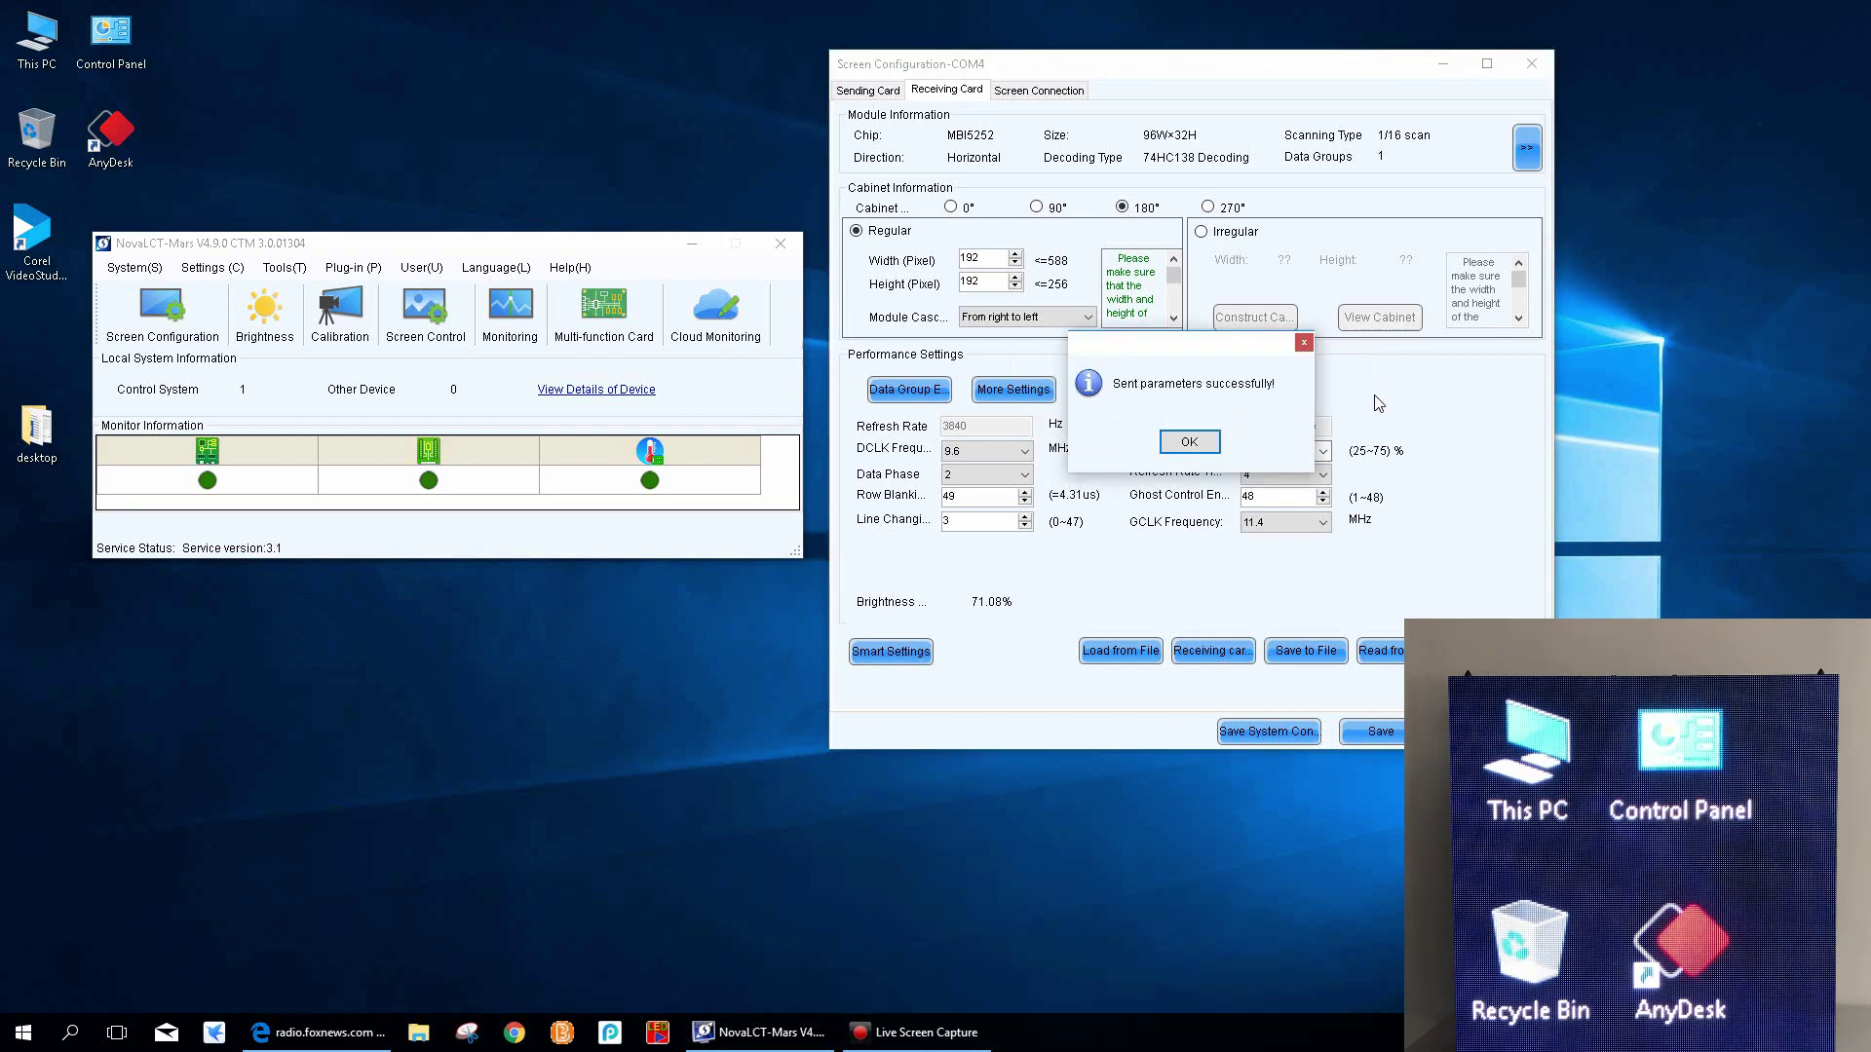
pyautogui.press('Return')
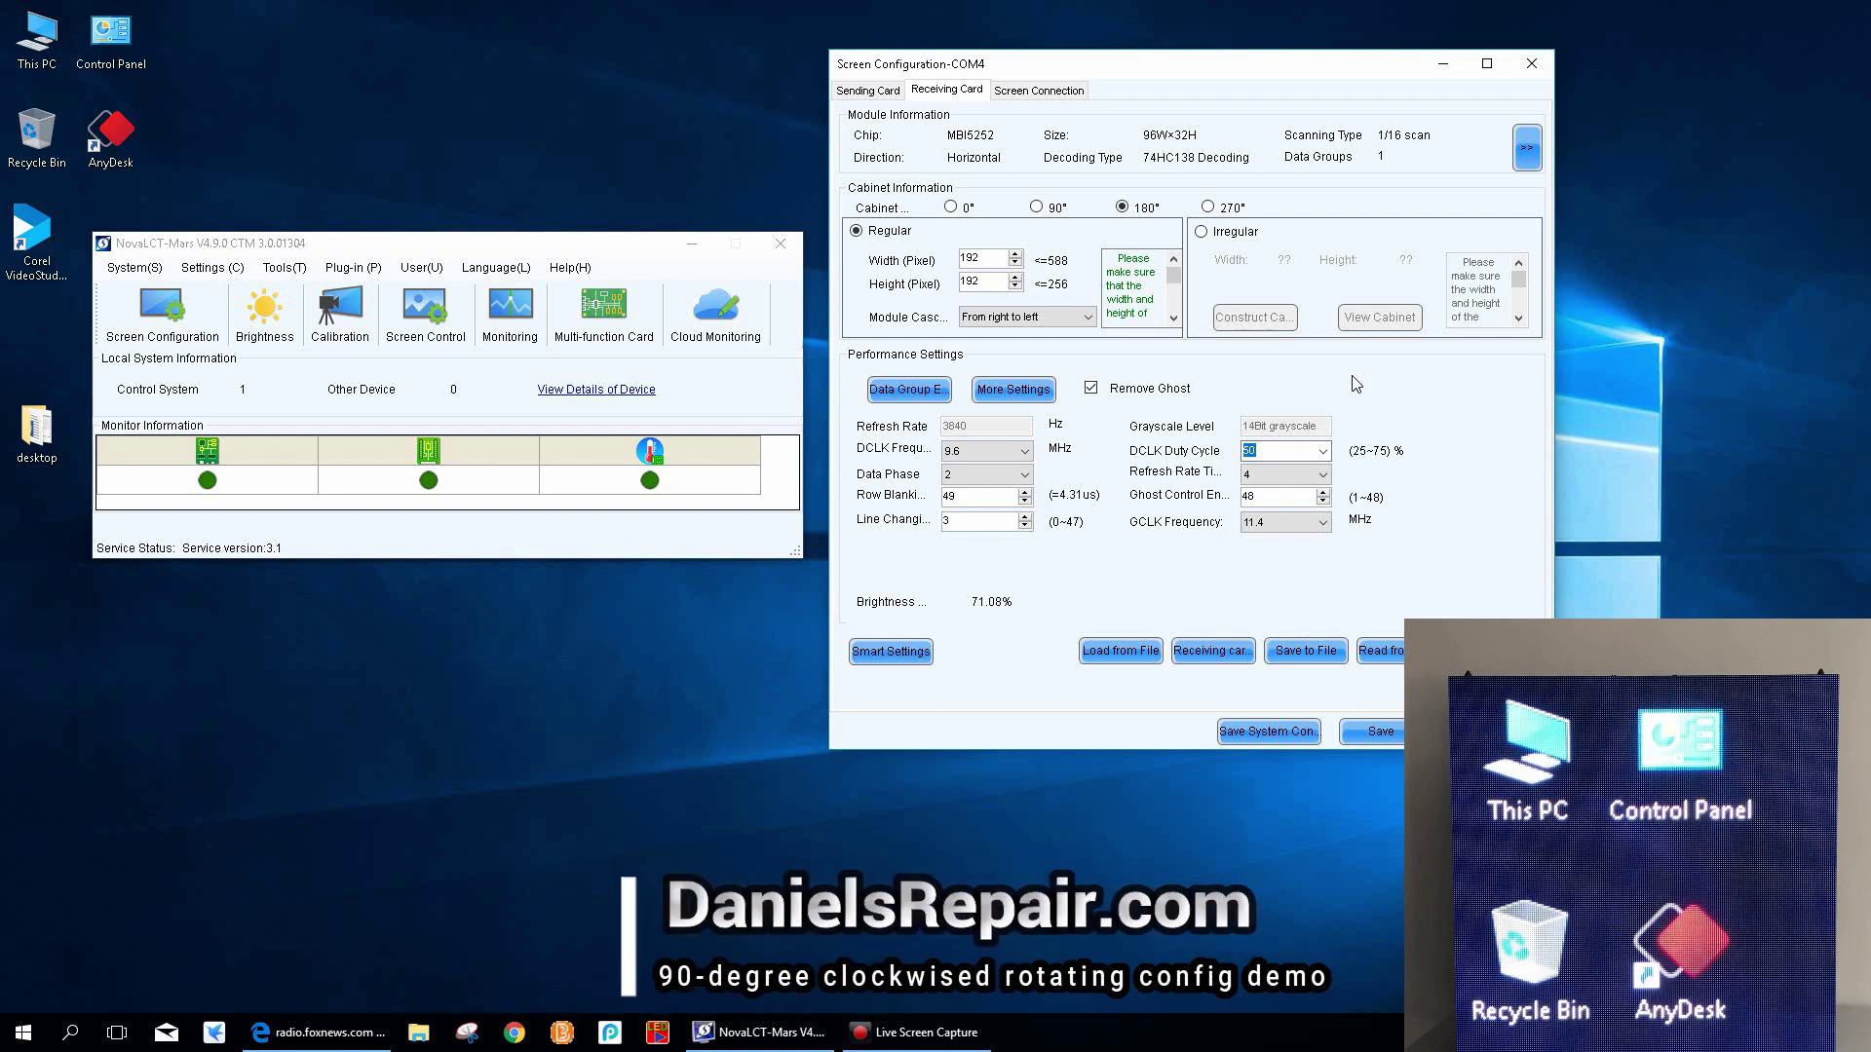
# - Start Smart Settings and enter a module size of 32 × 96 pixels
pyautogui.click(892, 655)
pyautogui.click(1254, 574)
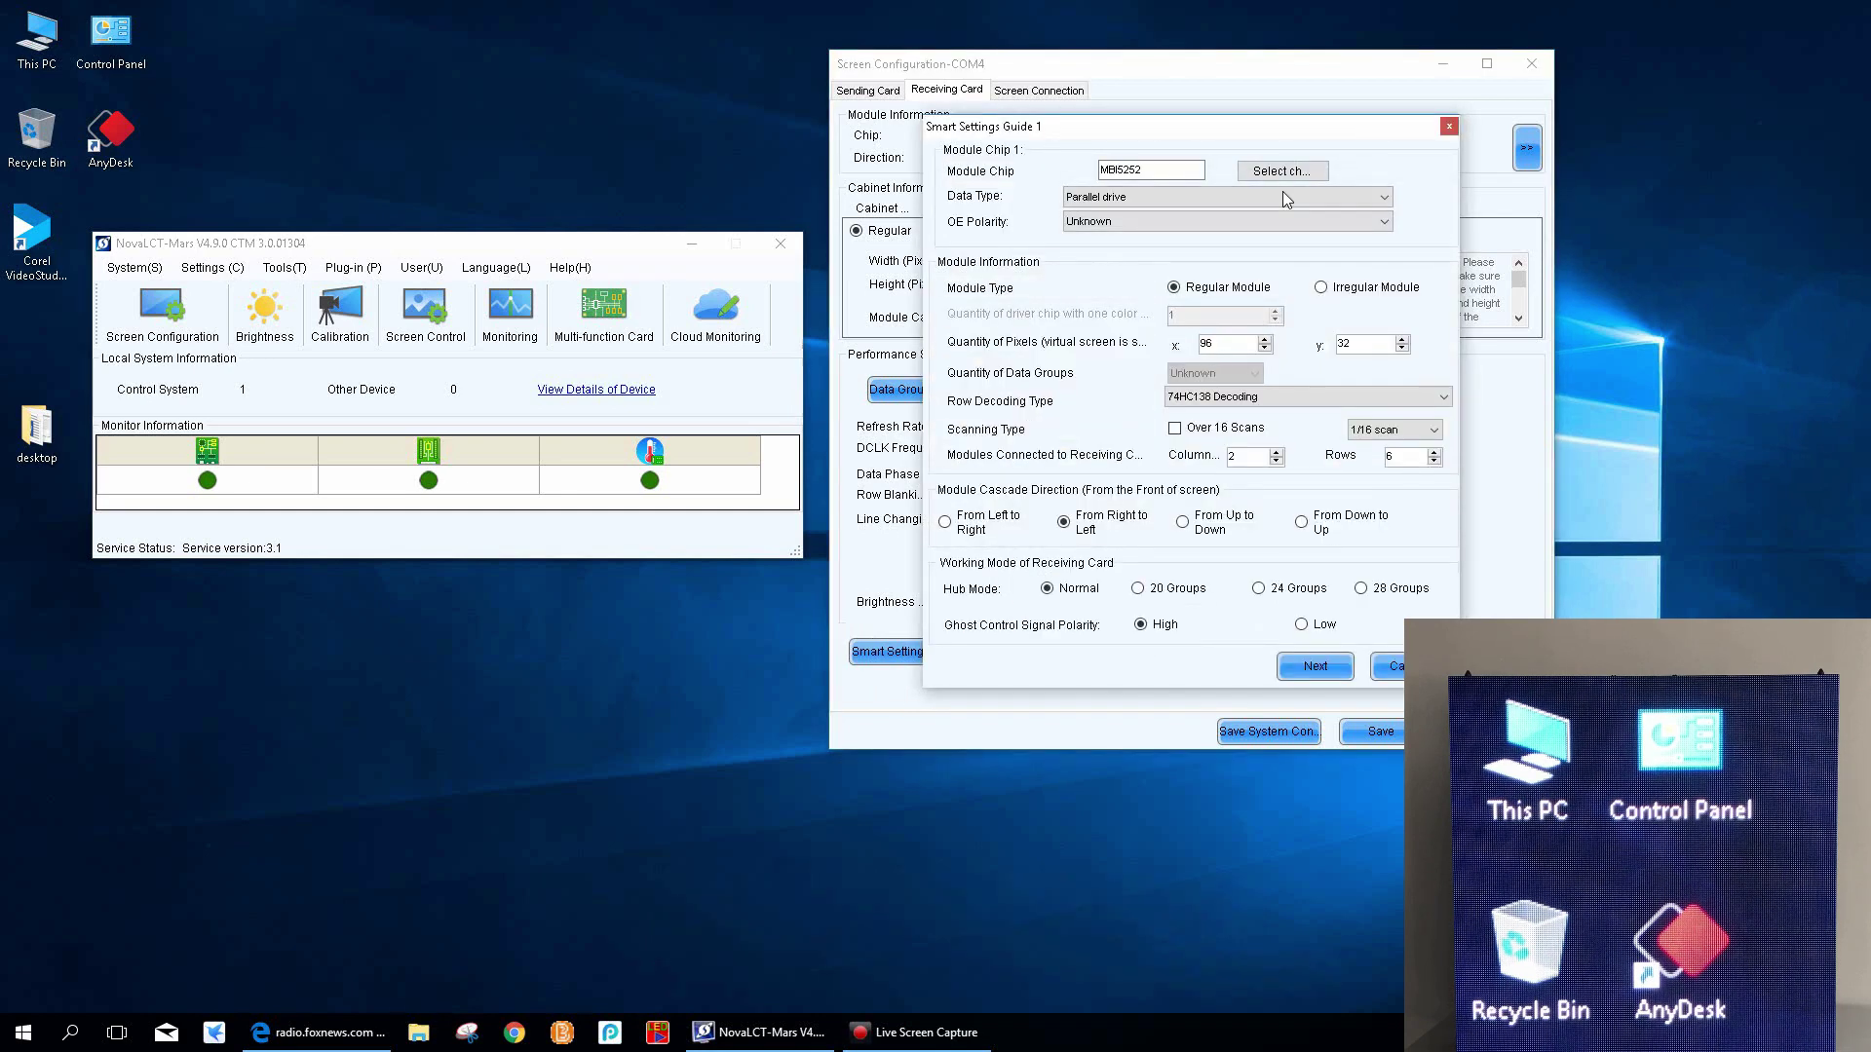
pyautogui.doubleClick(1234, 347)
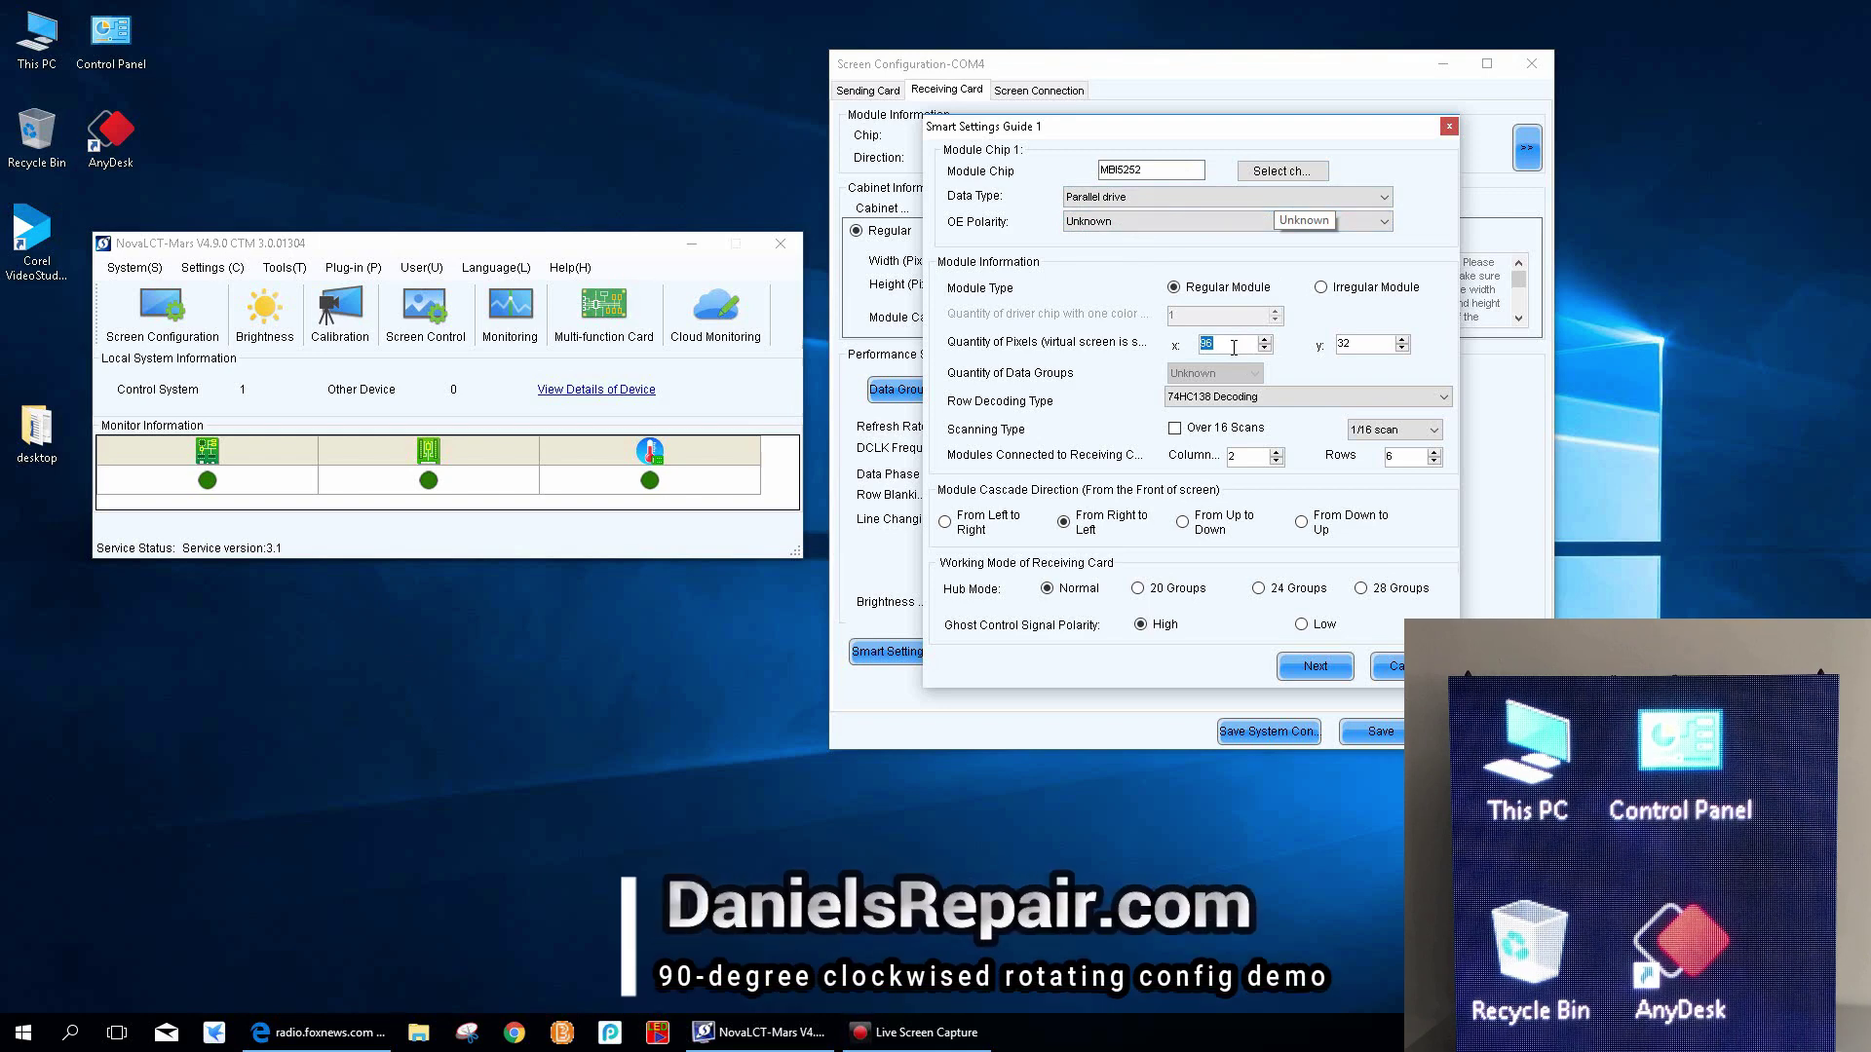
pyautogui.write('32')
pyautogui.doubleClick(1349, 346)
pyautogui.write('96')
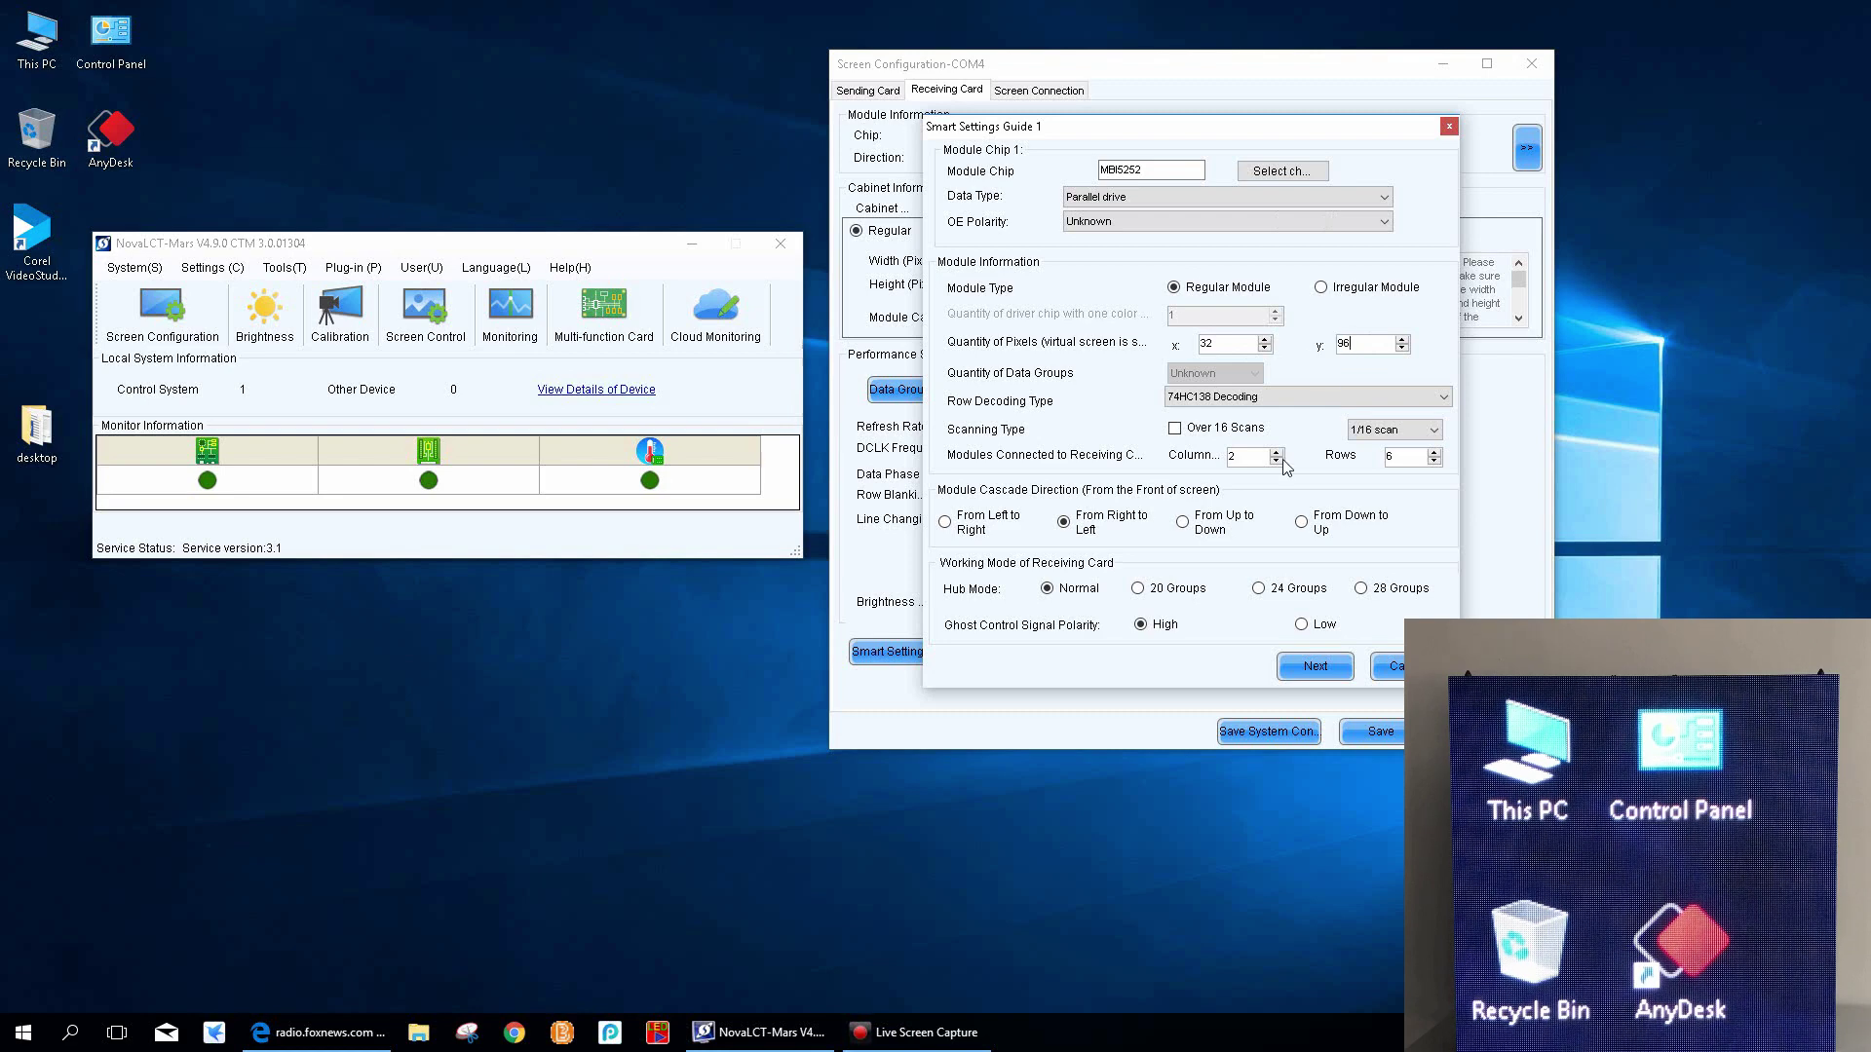
# - Set the modules connected per receiving card to 1 column and 1 row
pyautogui.doubleClick(1232, 457)
pyautogui.write('1')
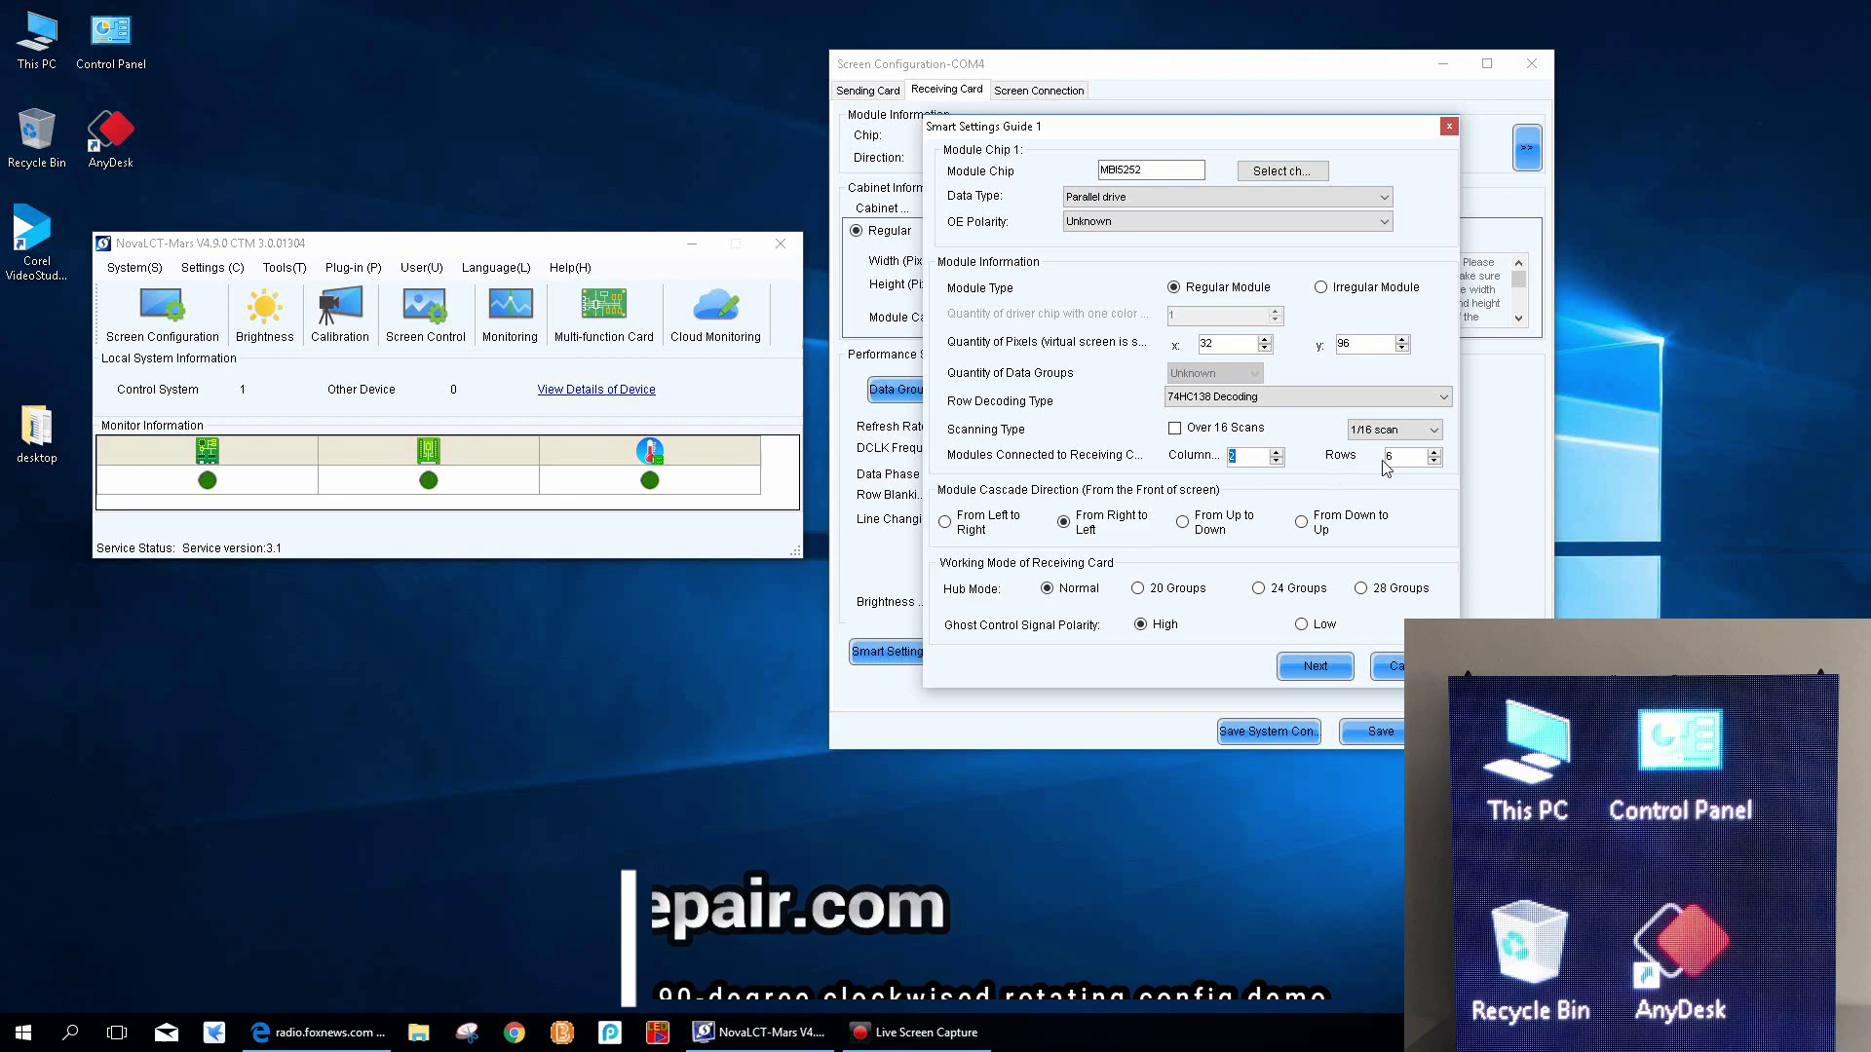
pyautogui.doubleClick(1388, 456)
pyautogui.write('1')
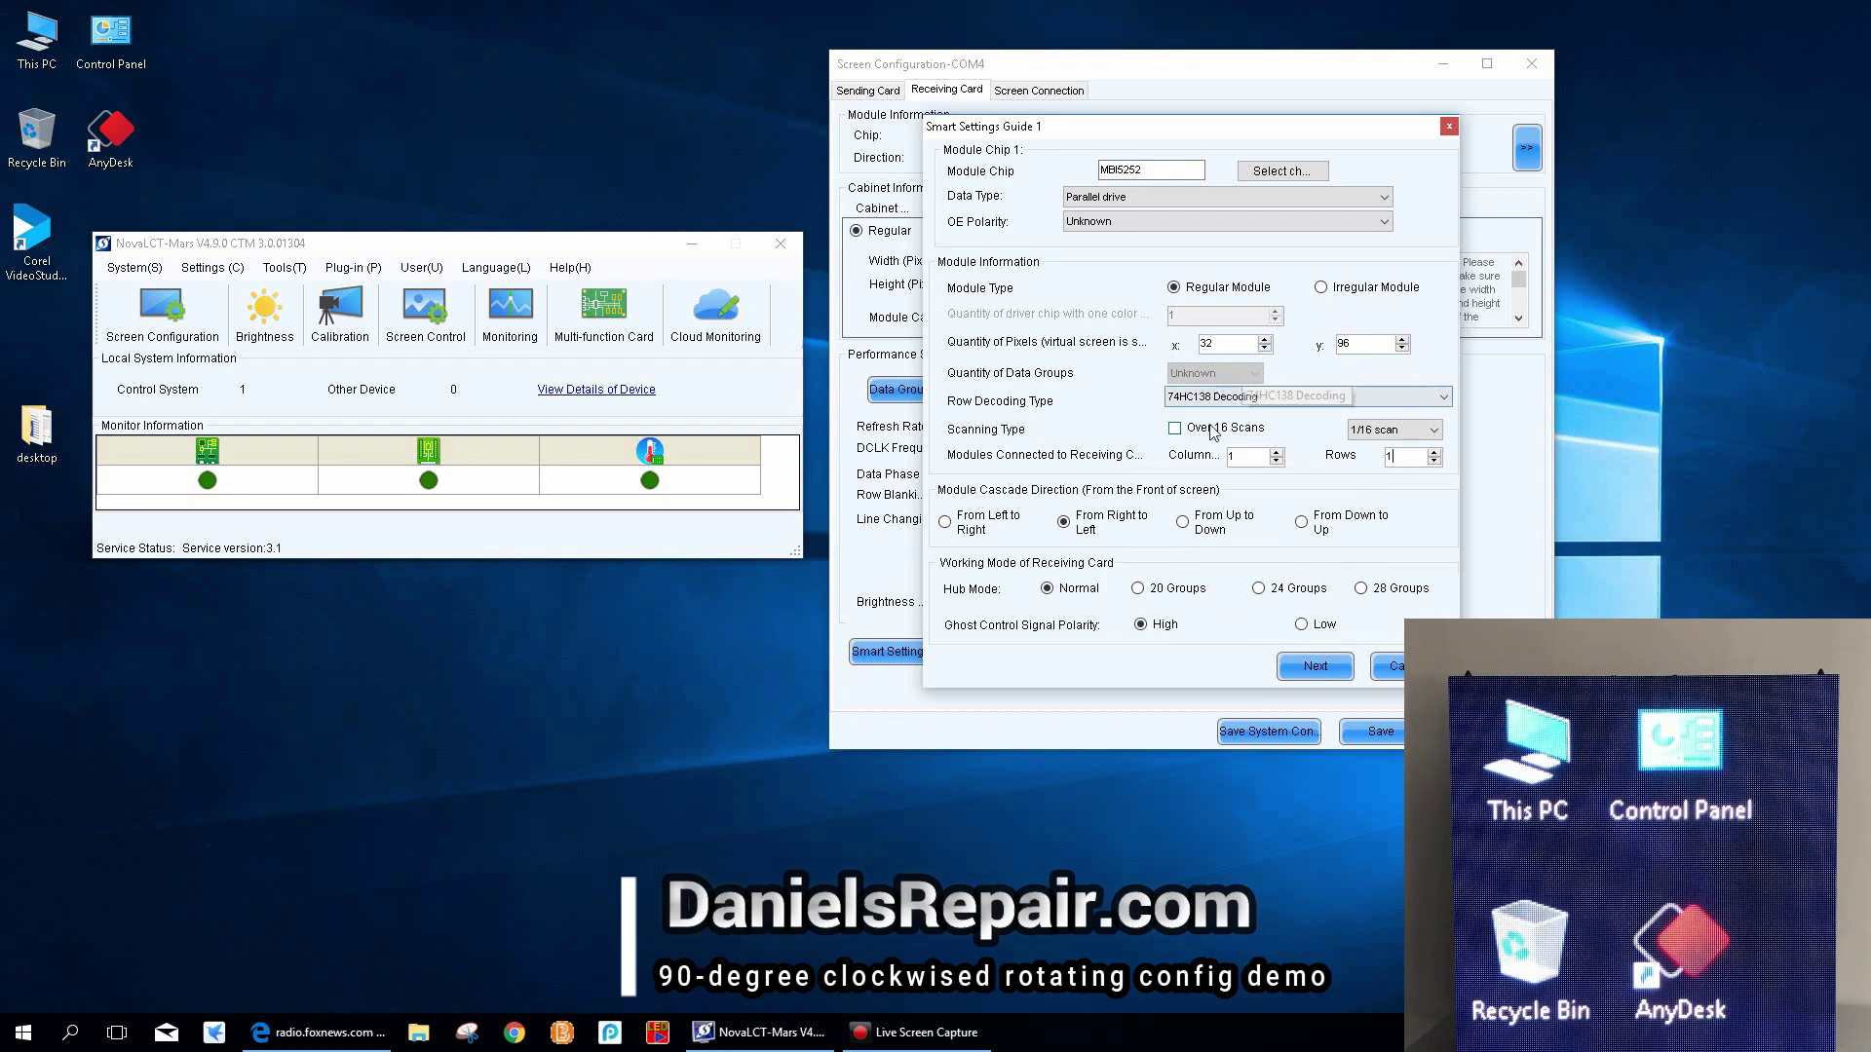
# - Advance through Guides 1–3, keeping Full Black module state and the default colour assignments
pyautogui.click(1311, 668)
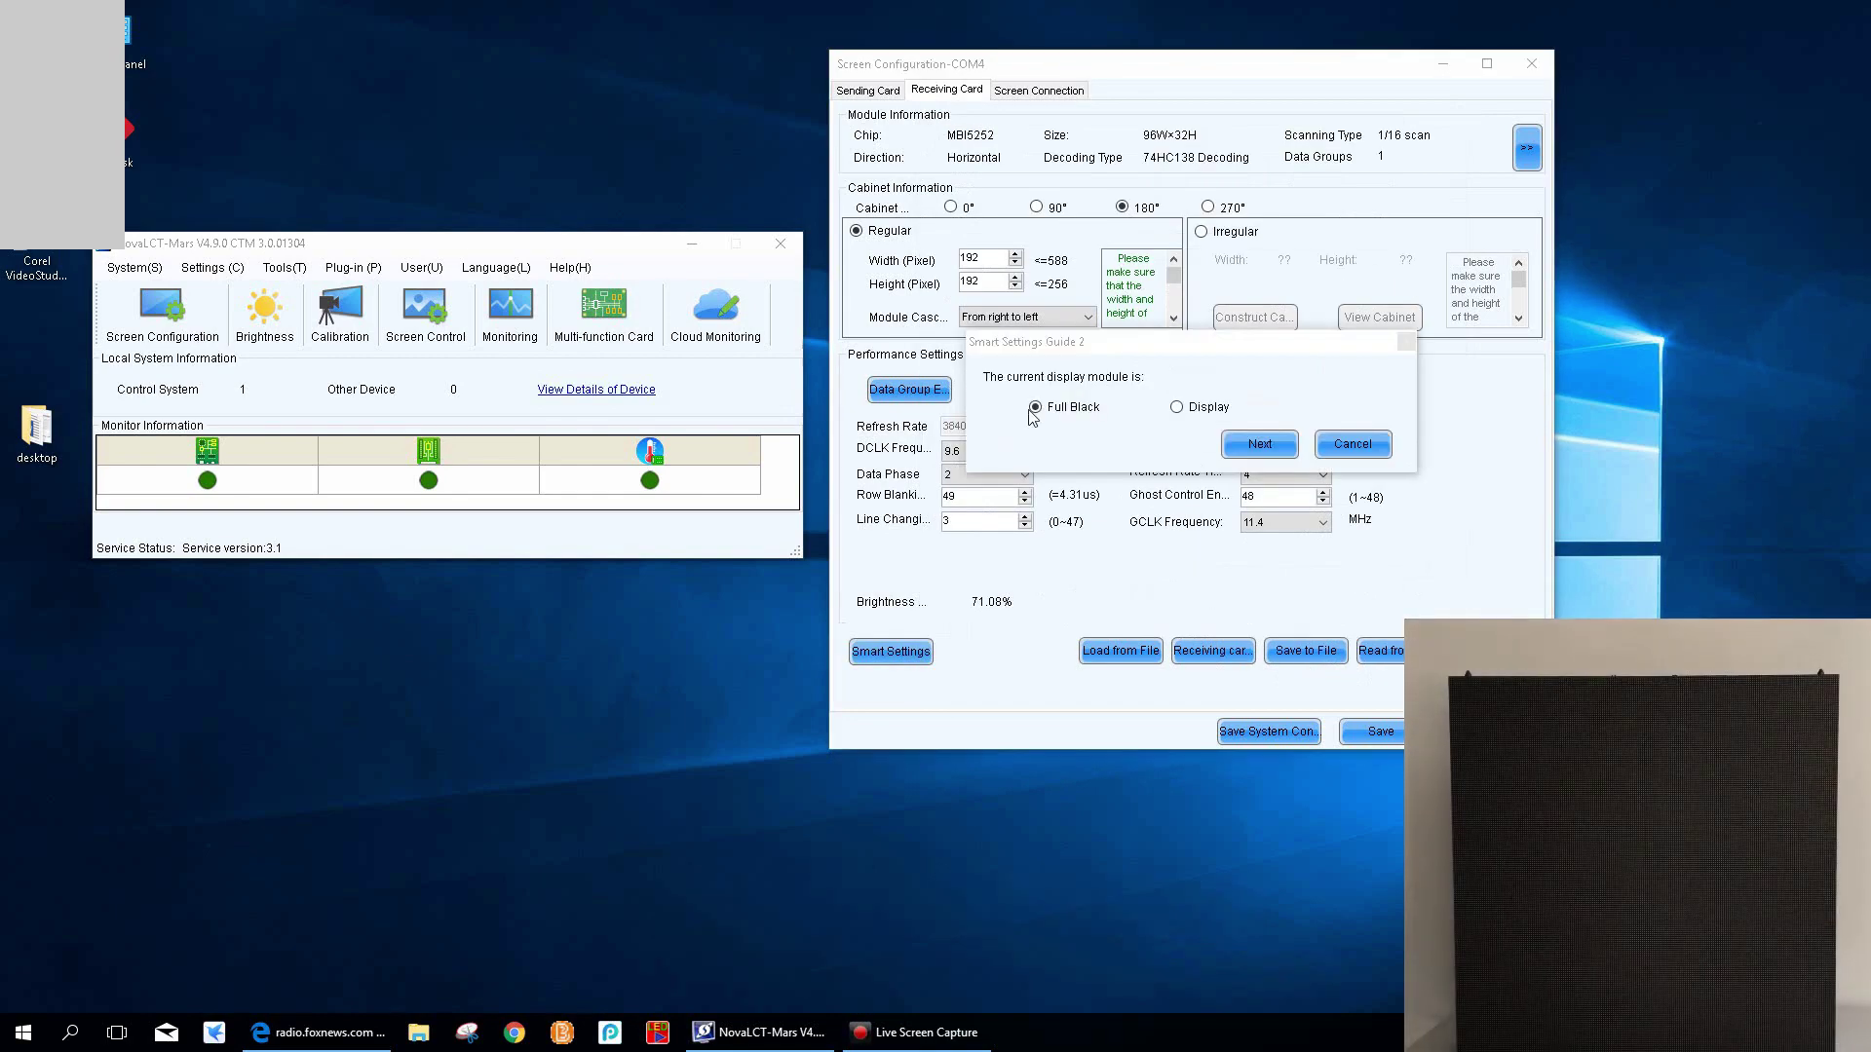
pyautogui.click(1260, 445)
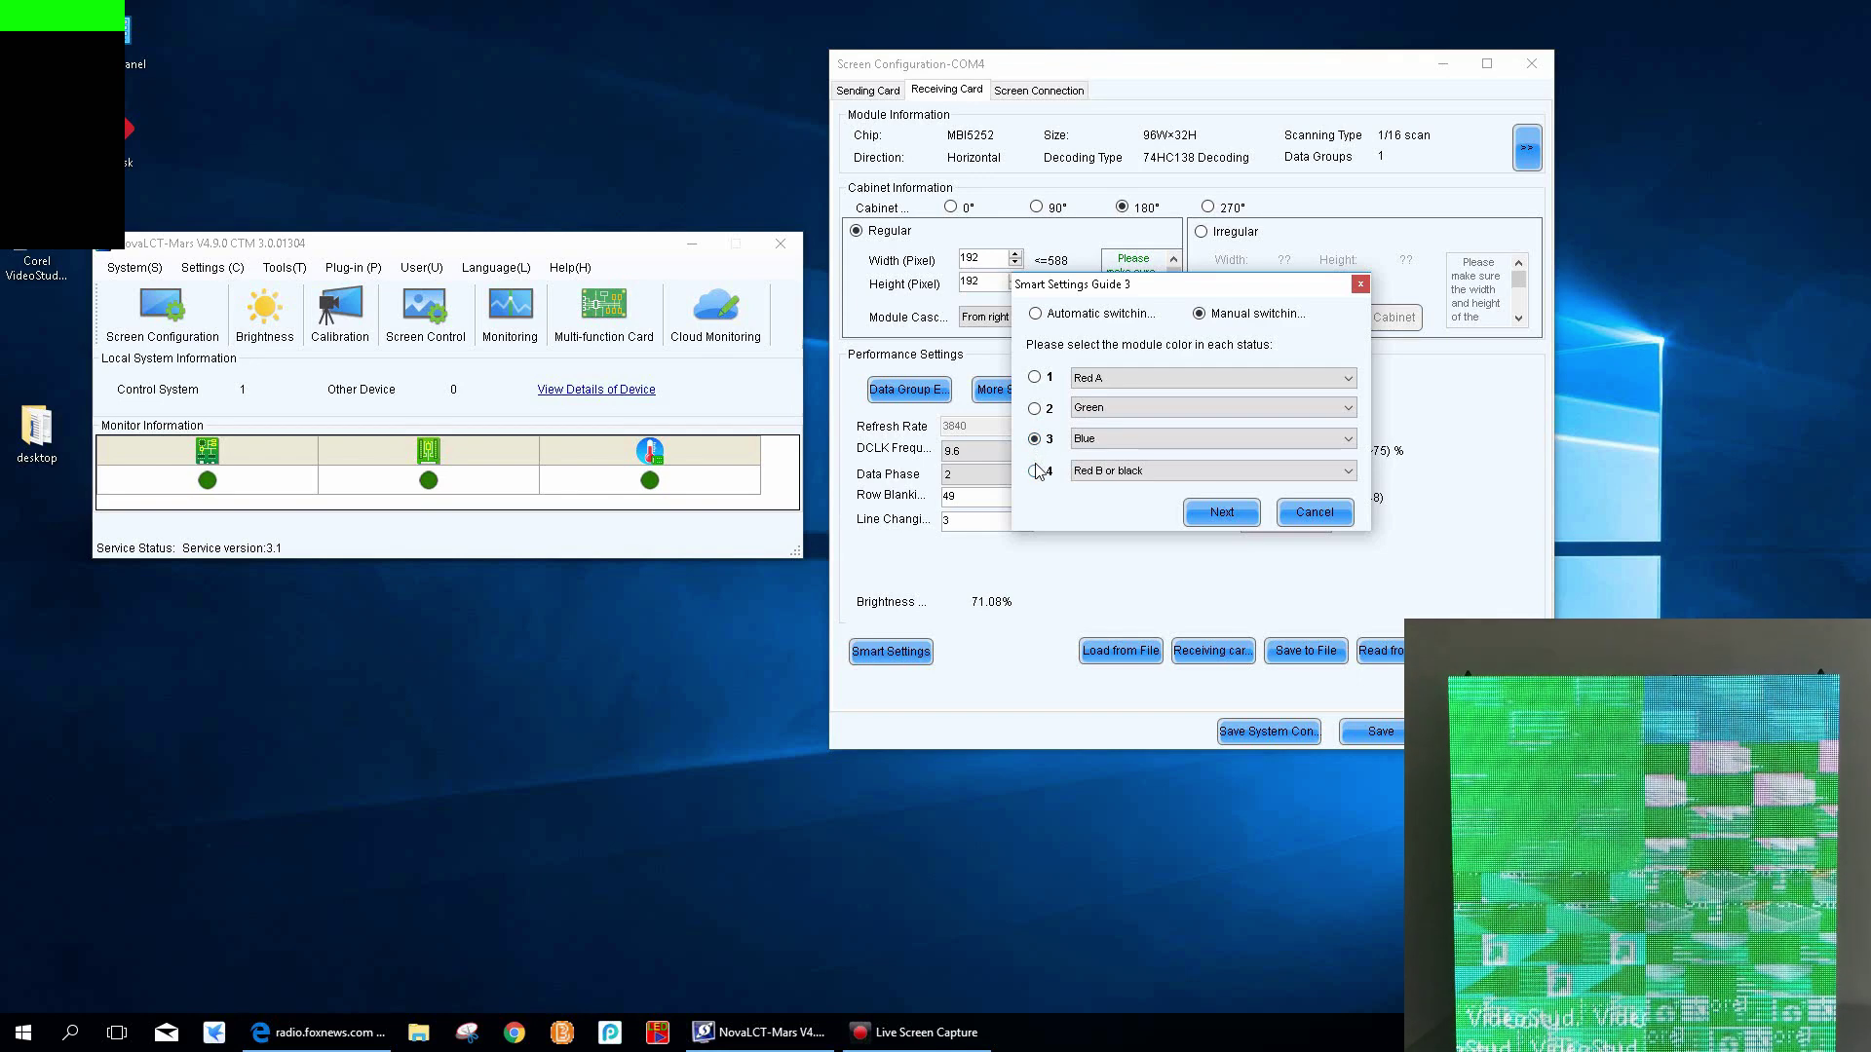
pyautogui.click(1229, 513)
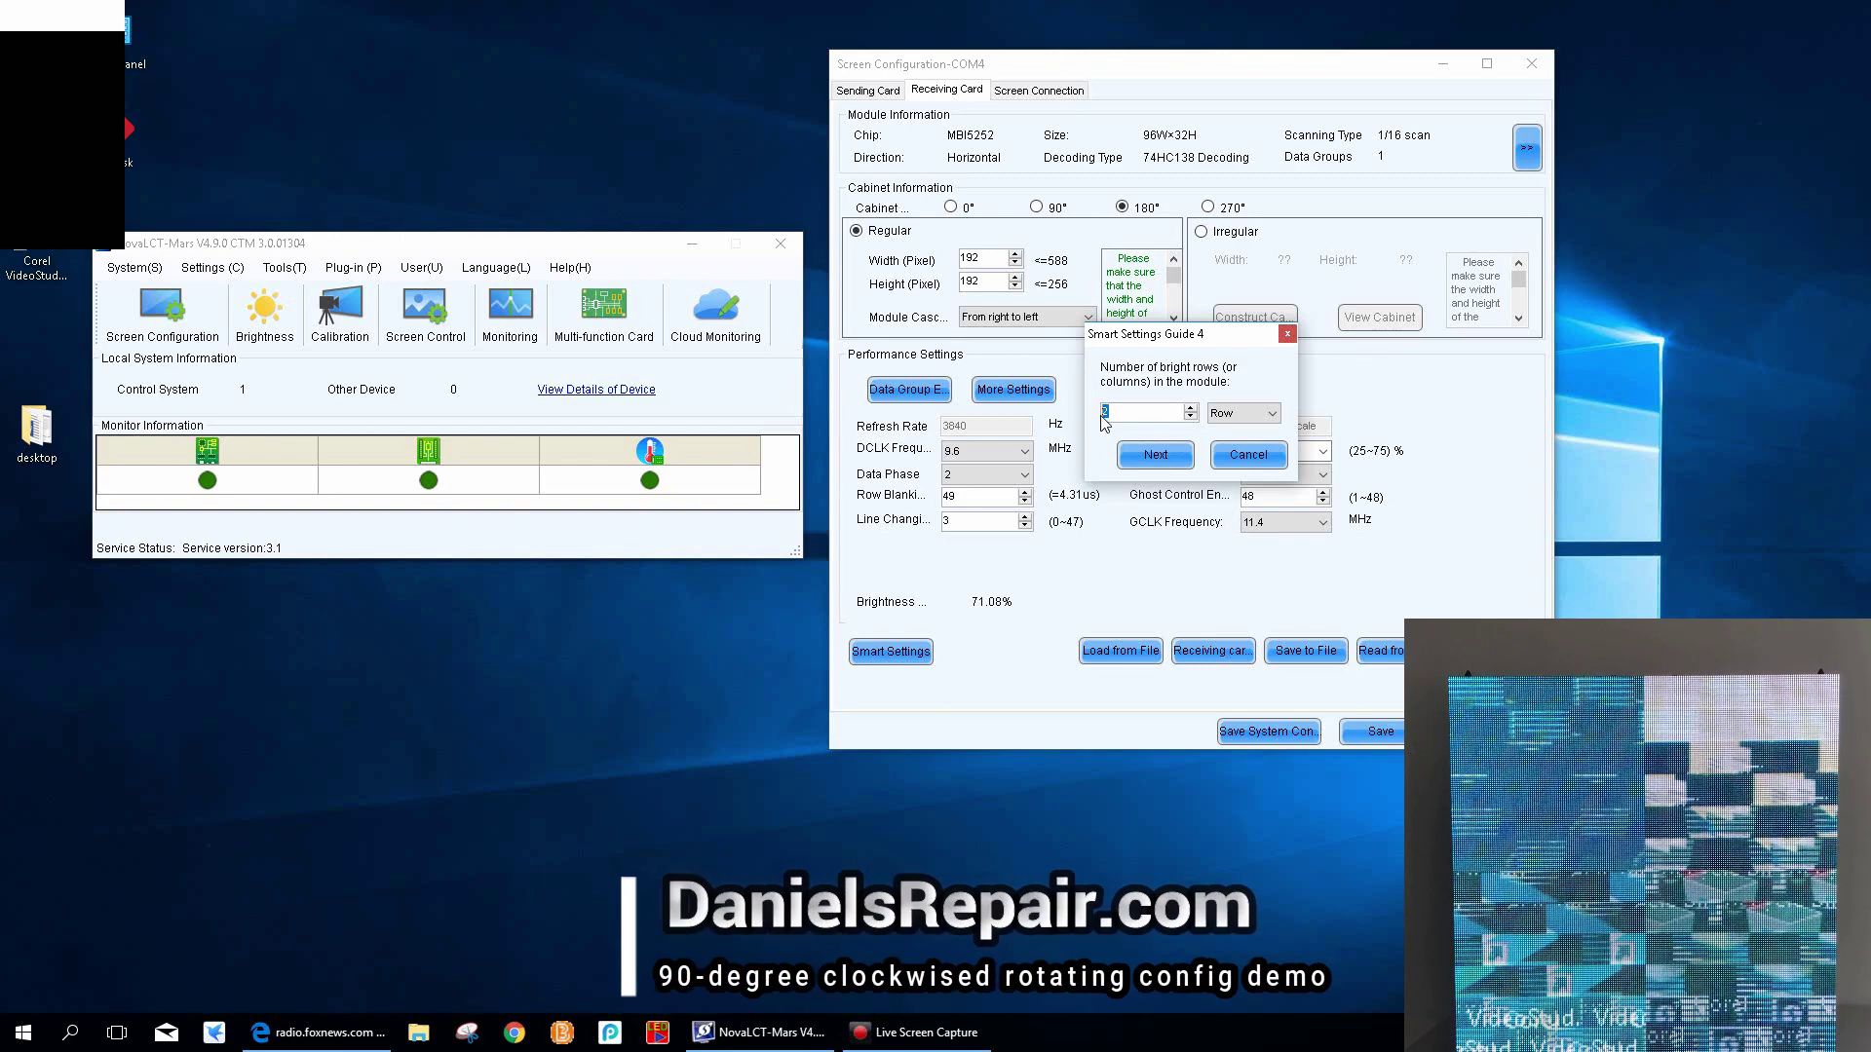
# - Enter 3 bright lines, counted as columns, and continue to the scan-order grid
pyautogui.write('3')
pyautogui.click(1241, 413)
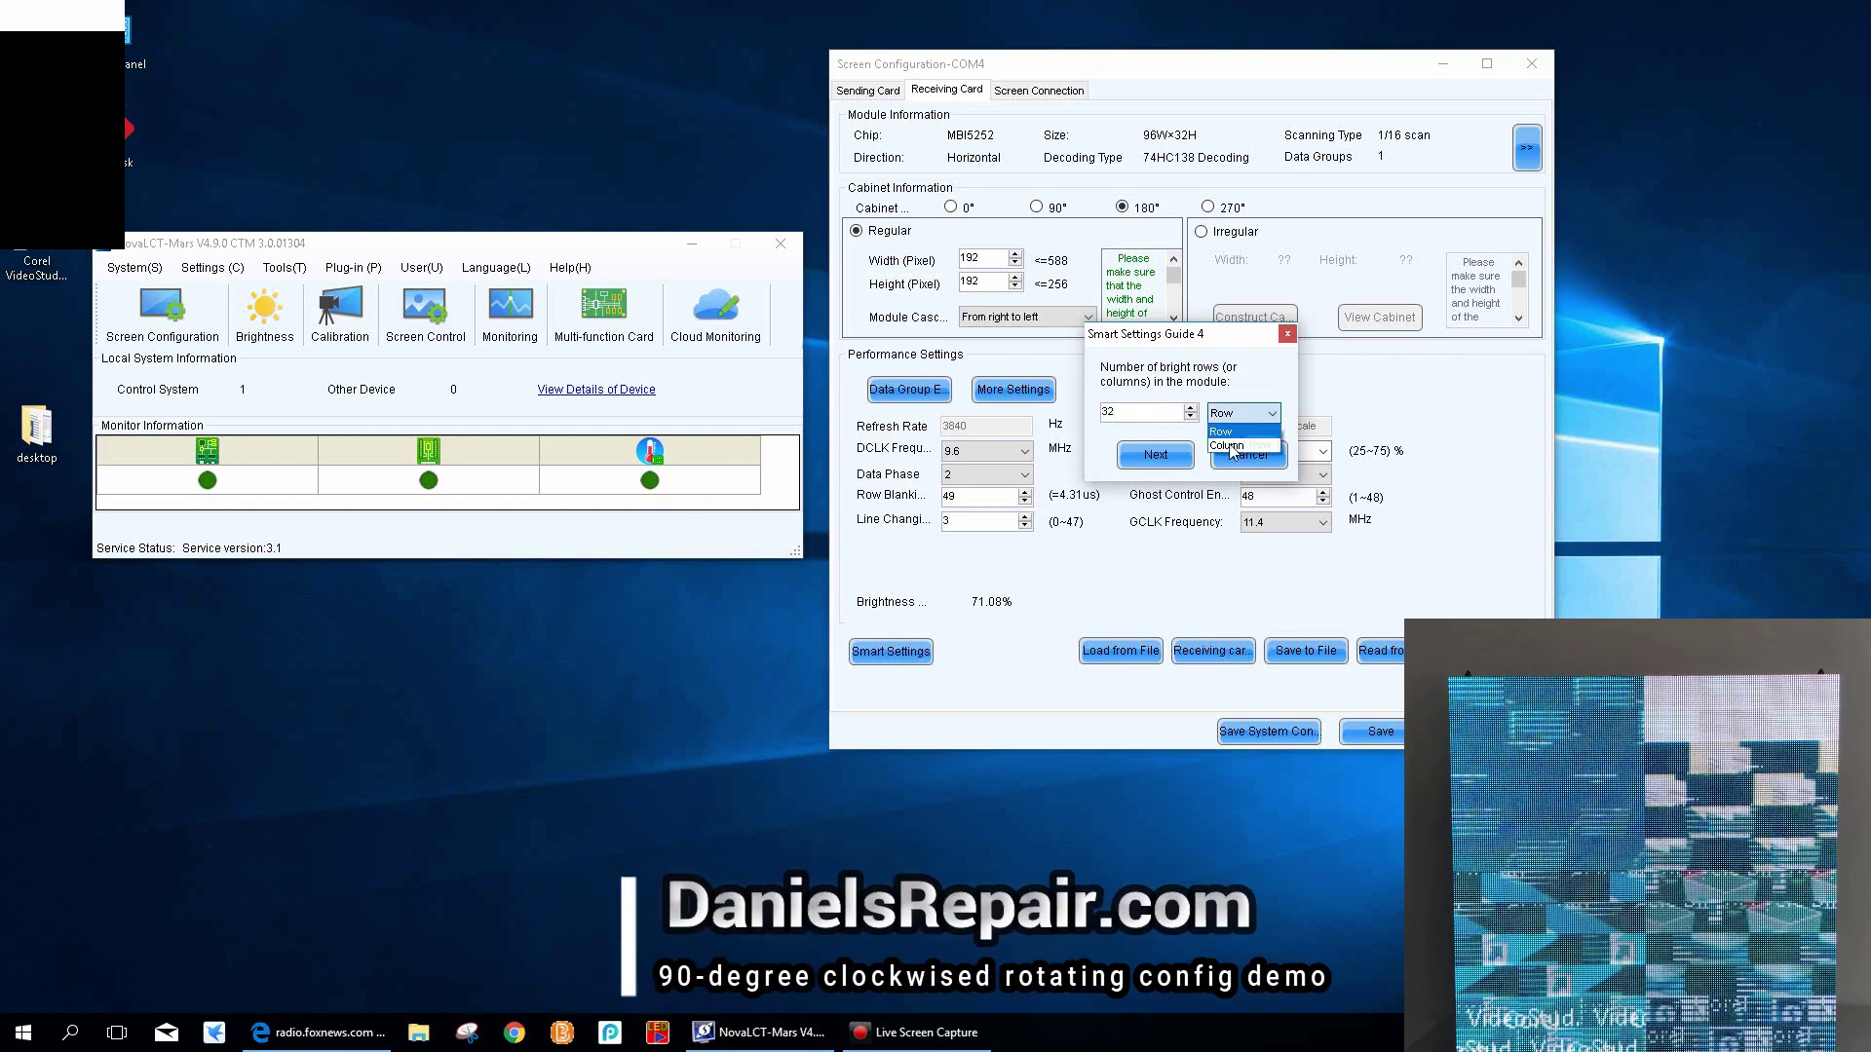
pyautogui.click(1230, 443)
pyautogui.click(1151, 455)
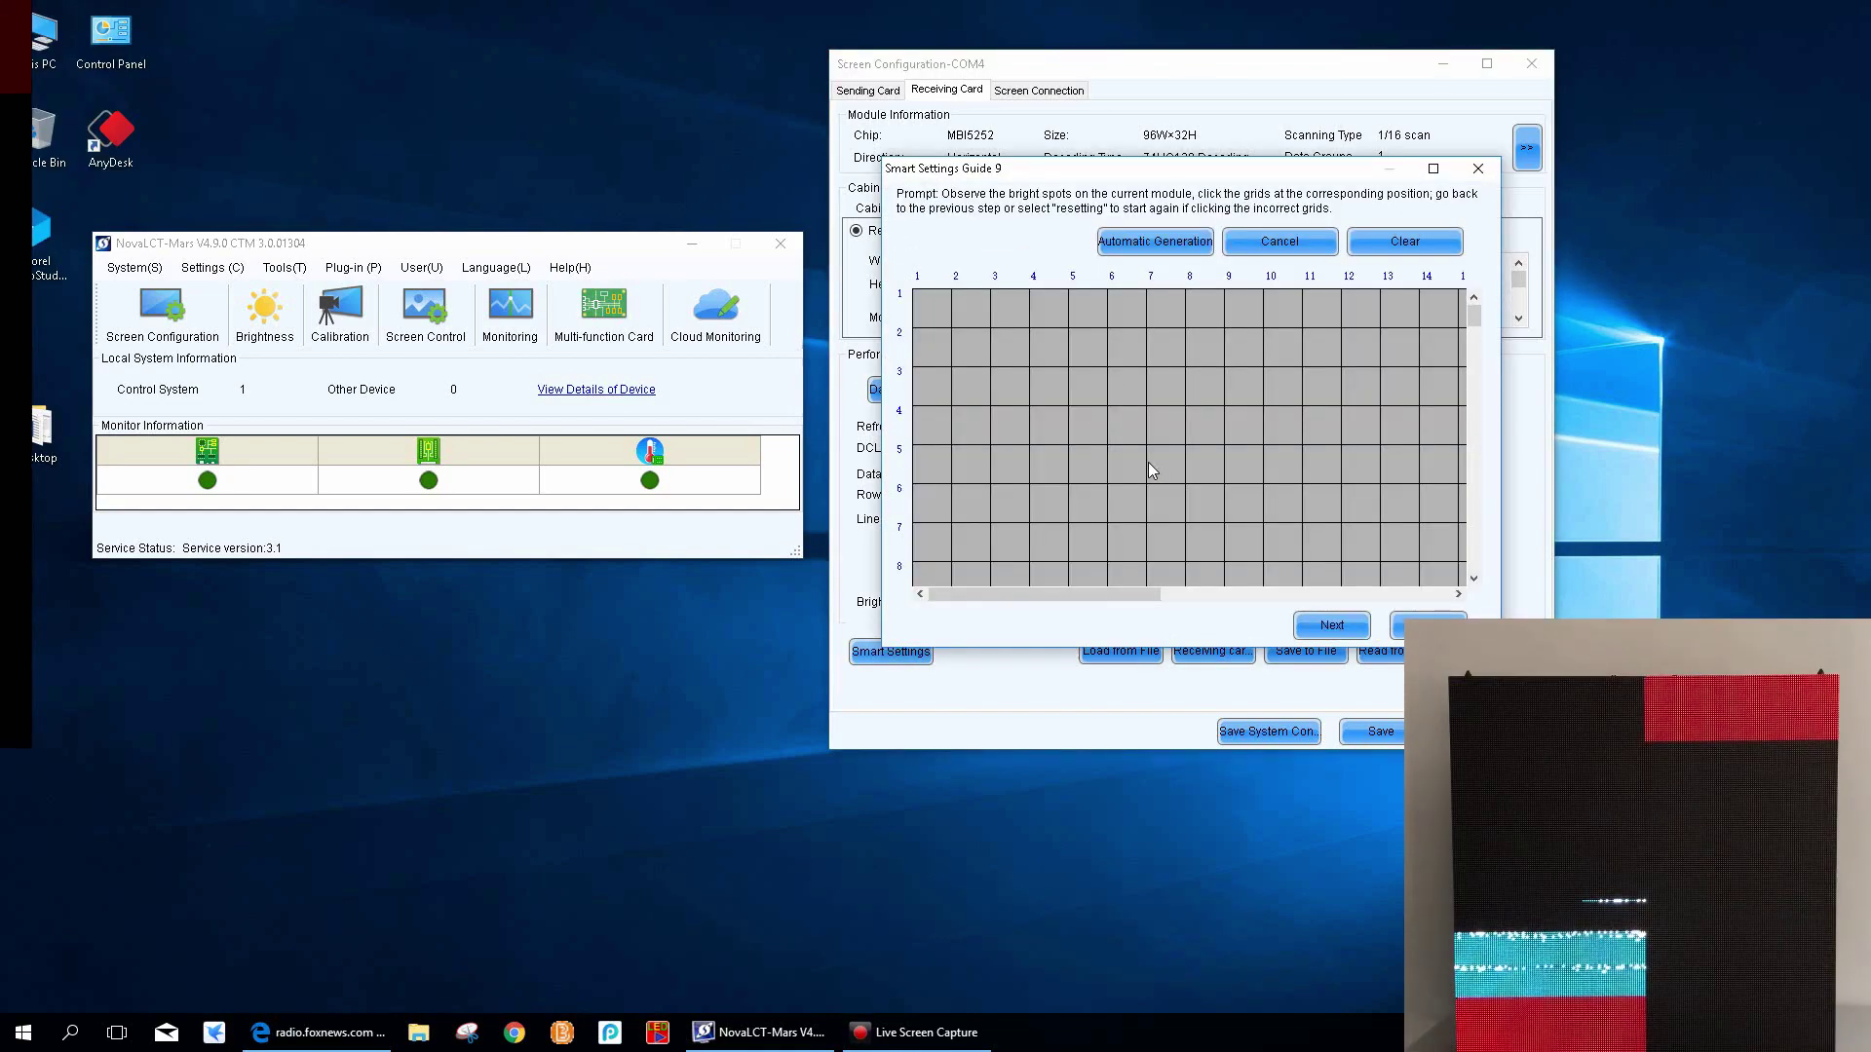
# - Mark each lit spot in the full-screen grid: row 96 column 1, column 17, then the bottom row
pyautogui.click(1282, 308)
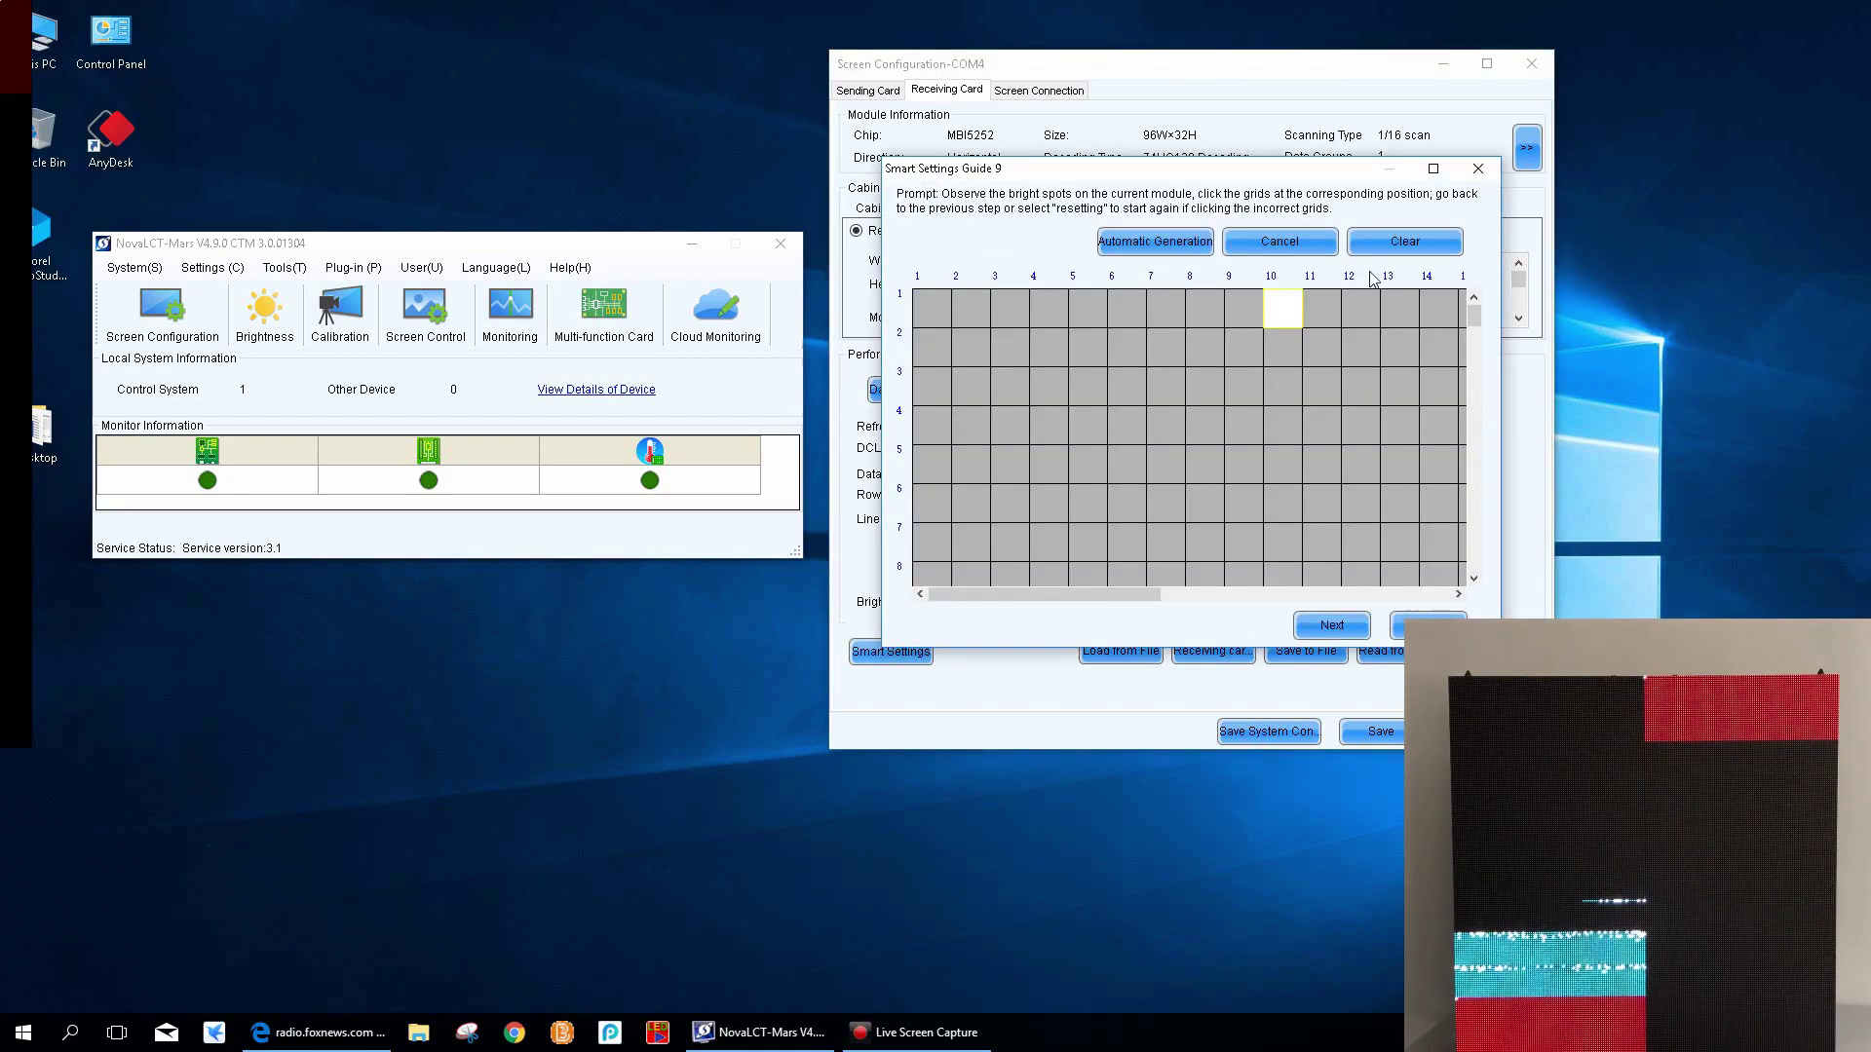
pyautogui.click(1432, 168)
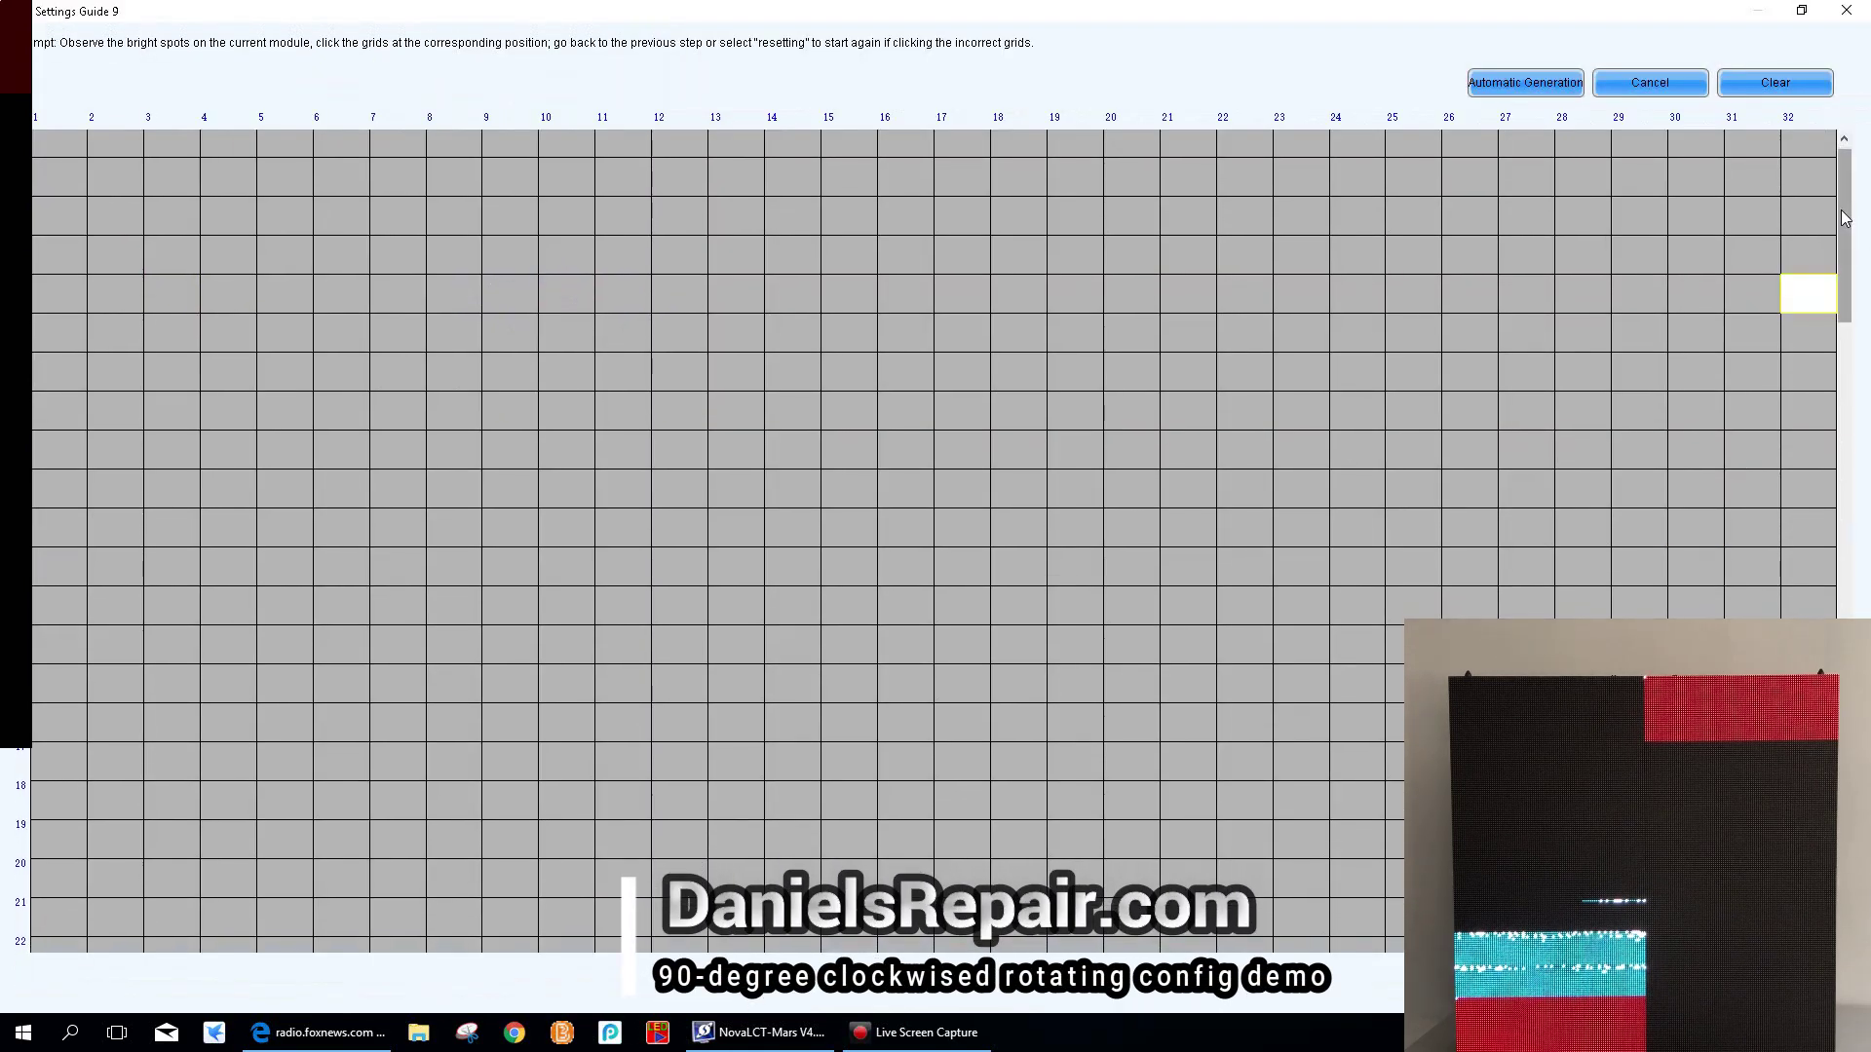
pyautogui.moveTo(1844, 218); pyautogui.dragTo(1845, 974)
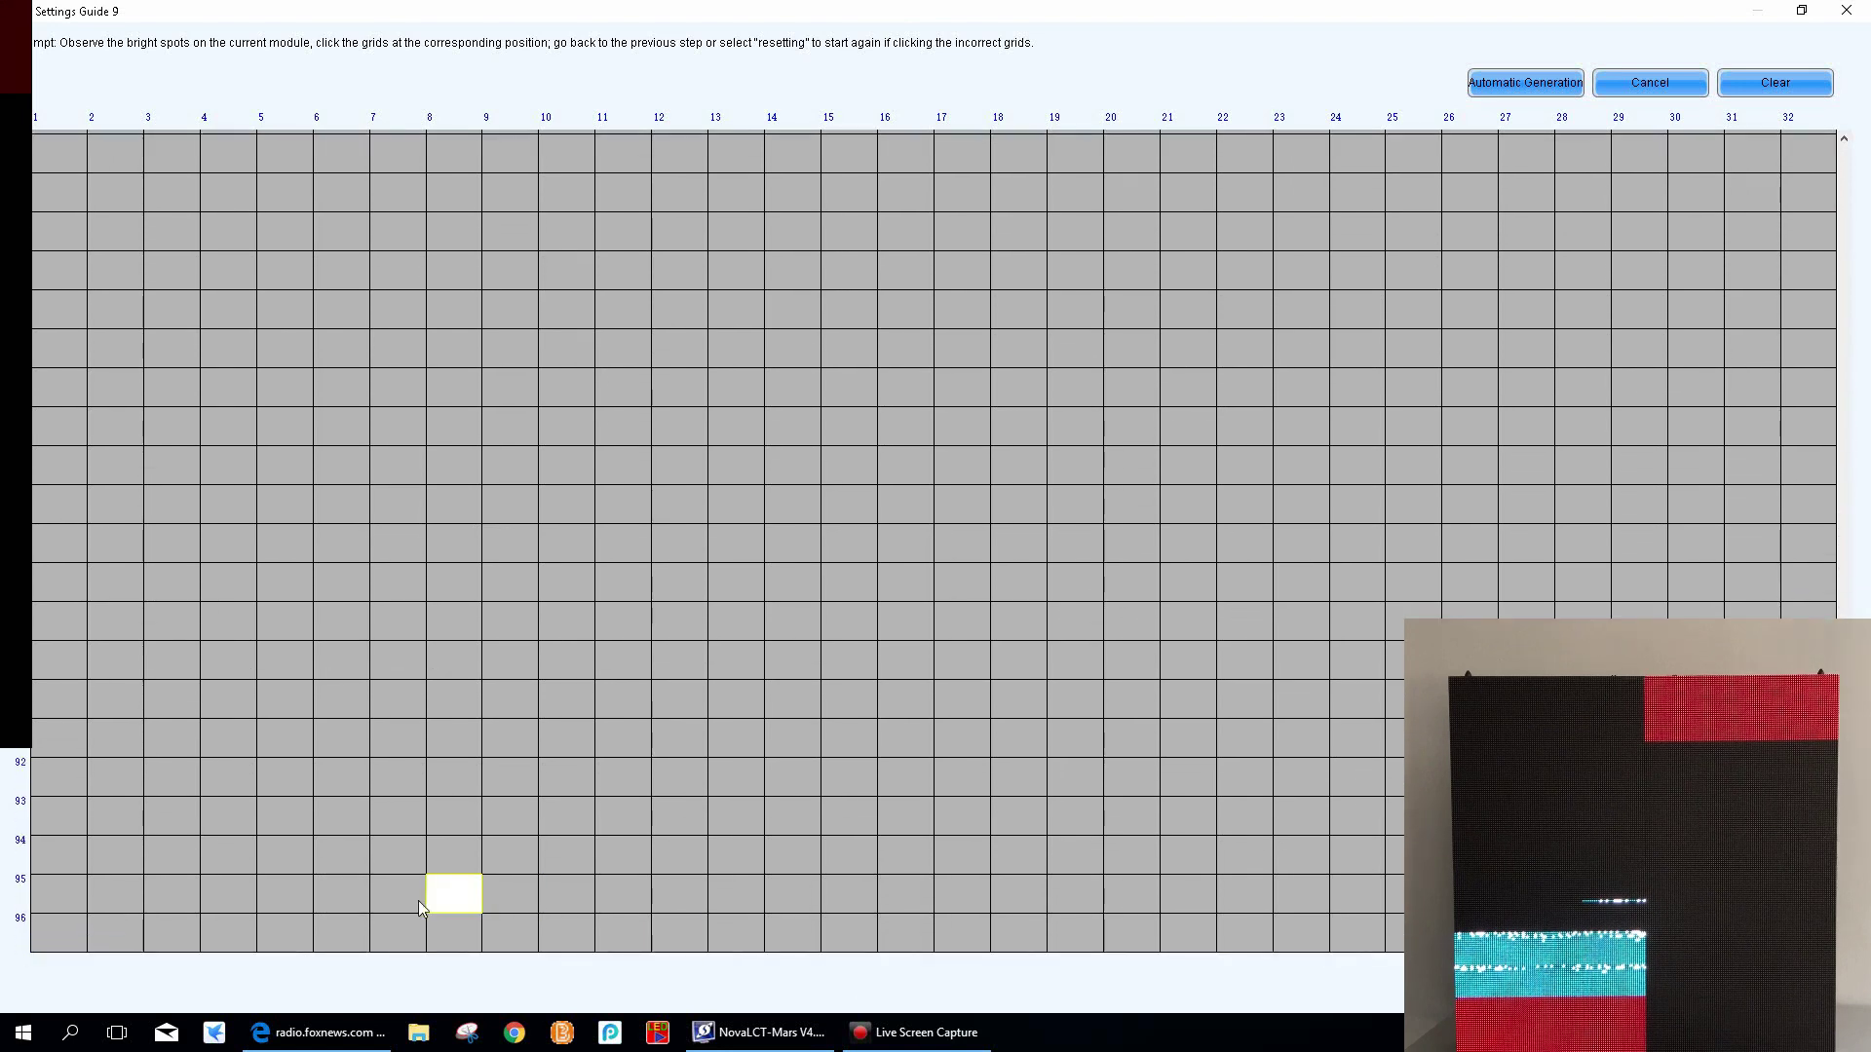
pyautogui.click(54, 933)
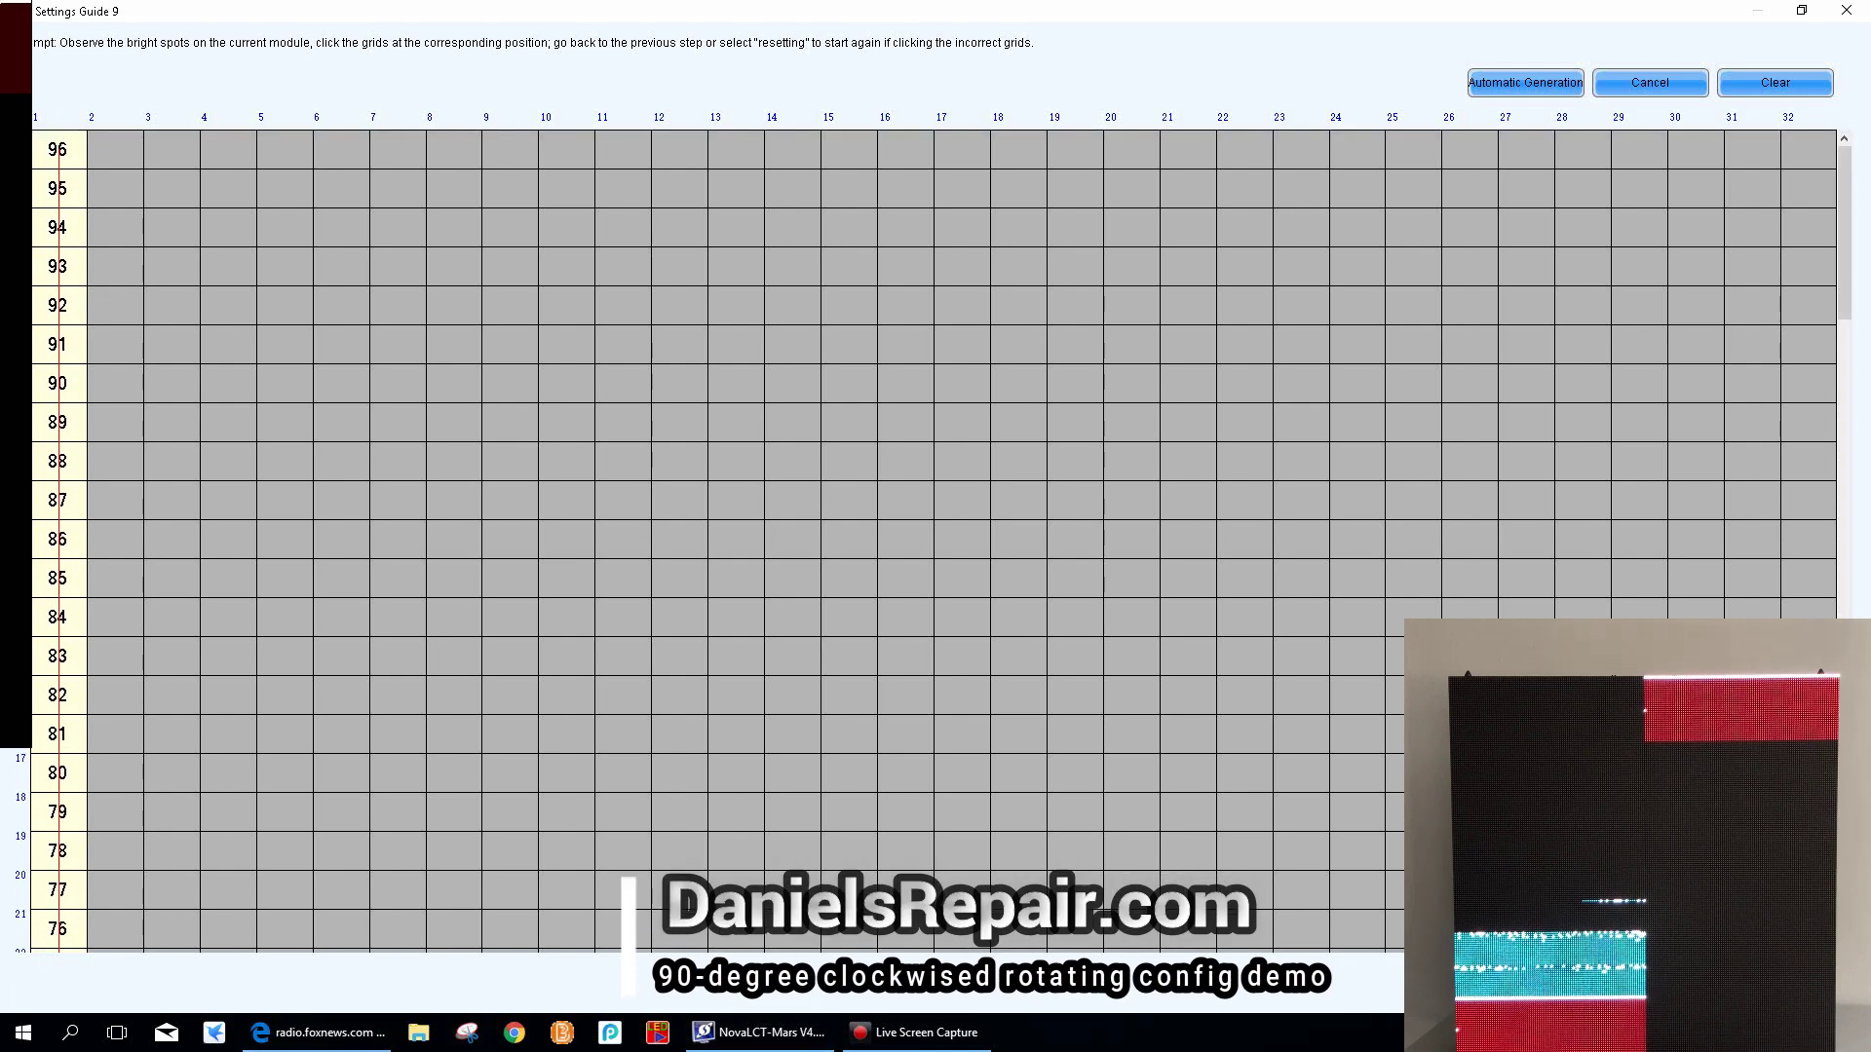
pyautogui.moveTo(1844, 190); pyautogui.dragTo(1844, 809)
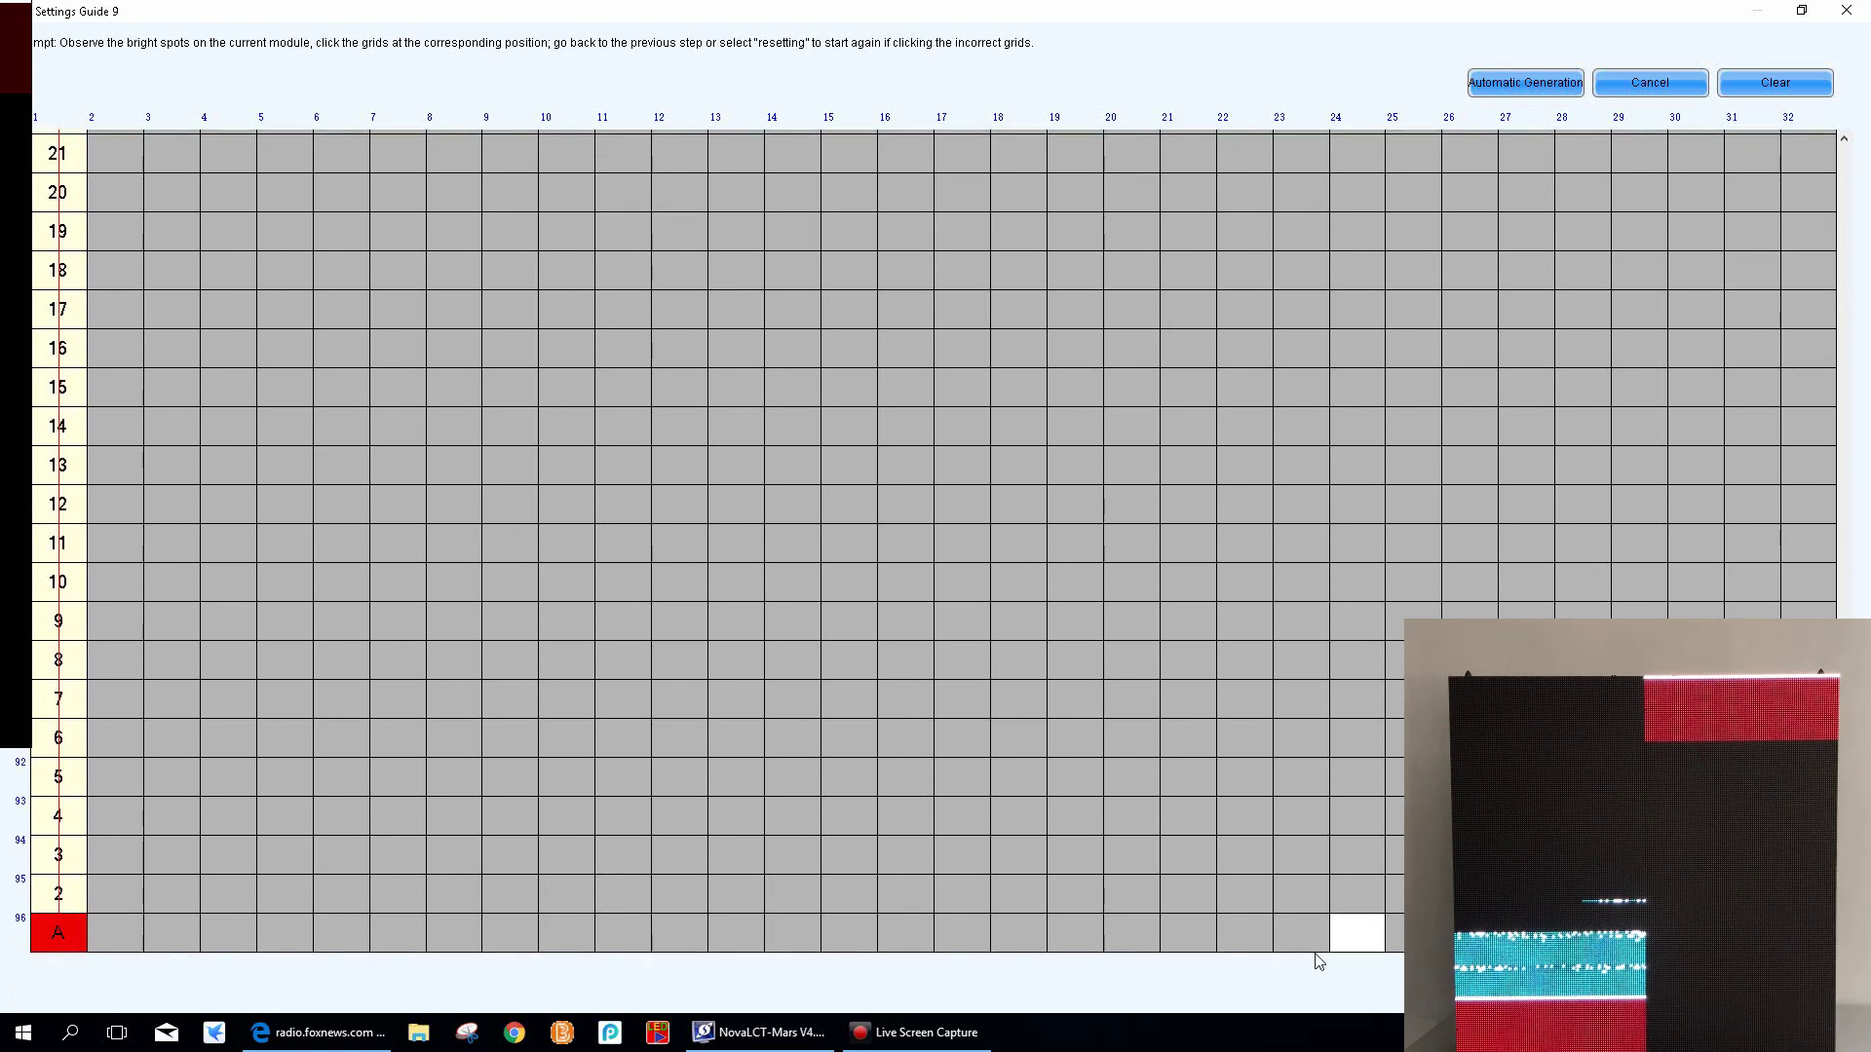
pyautogui.click(961, 933)
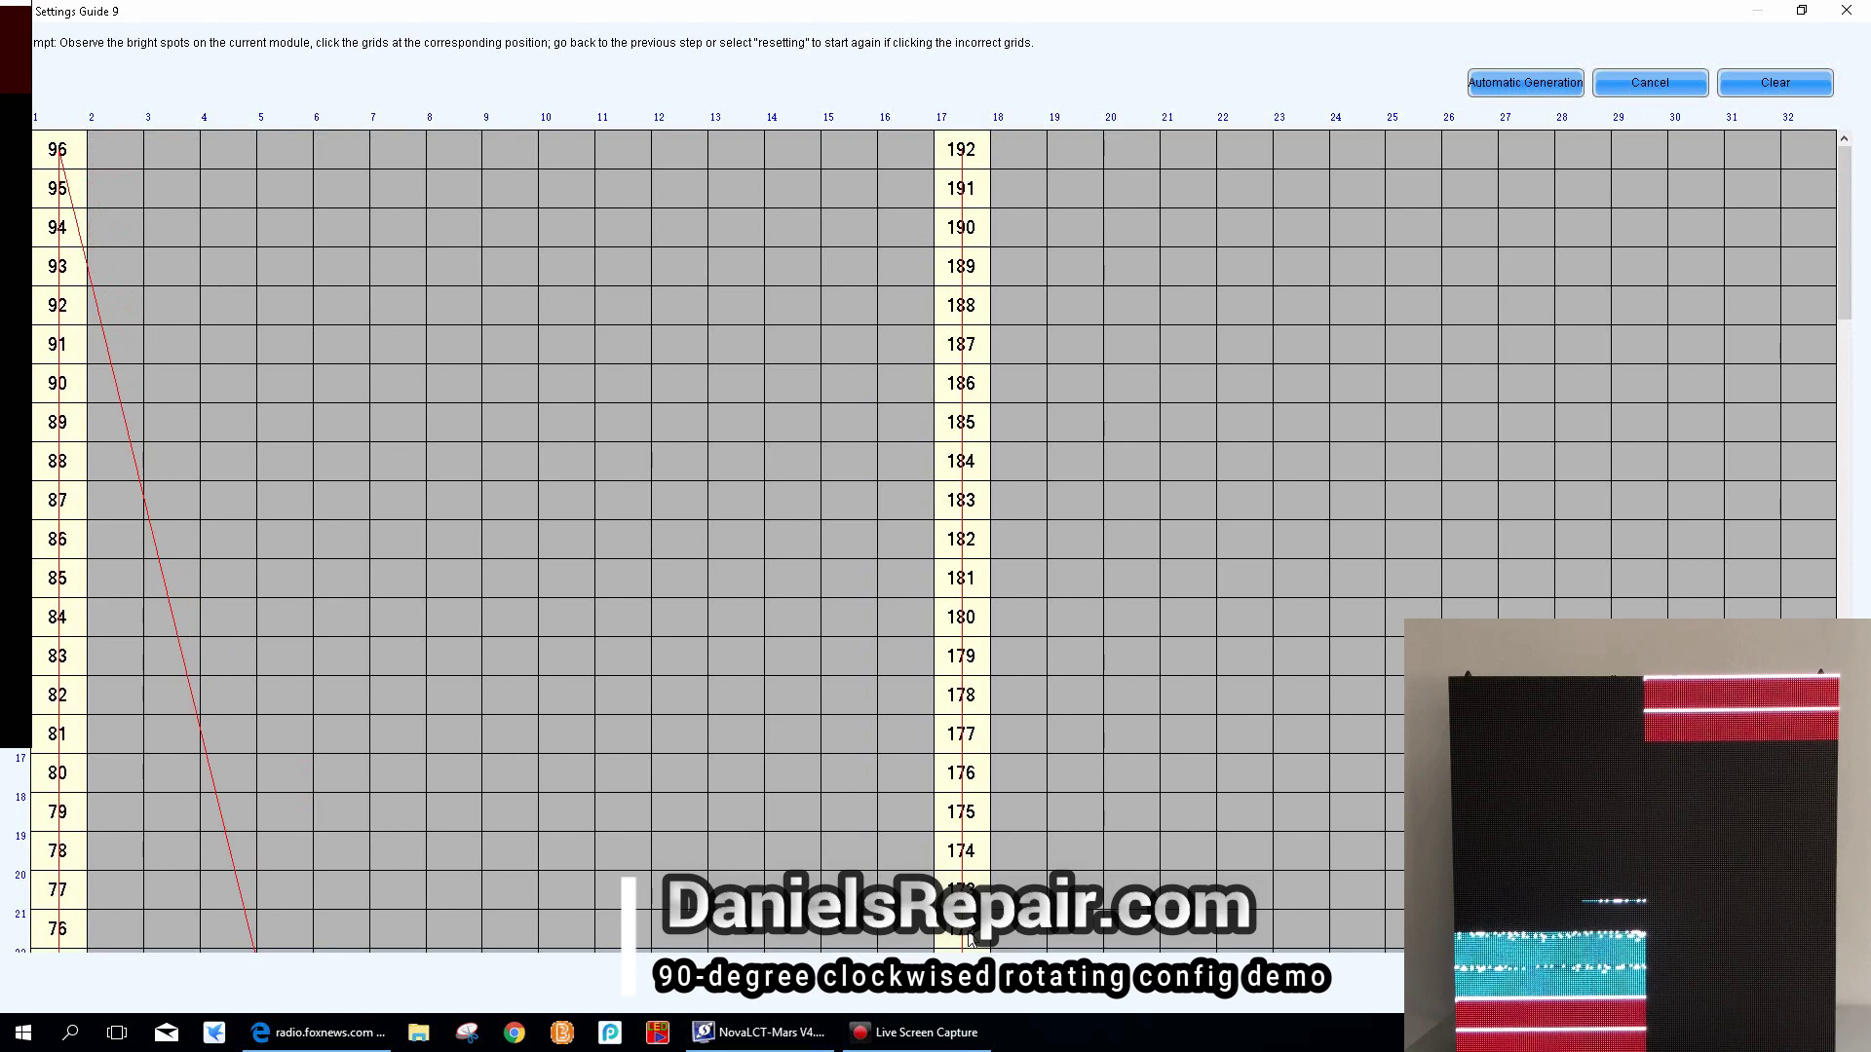
pyautogui.moveTo(1846, 292); pyautogui.dragTo(1846, 950)
pyautogui.click(107, 933)
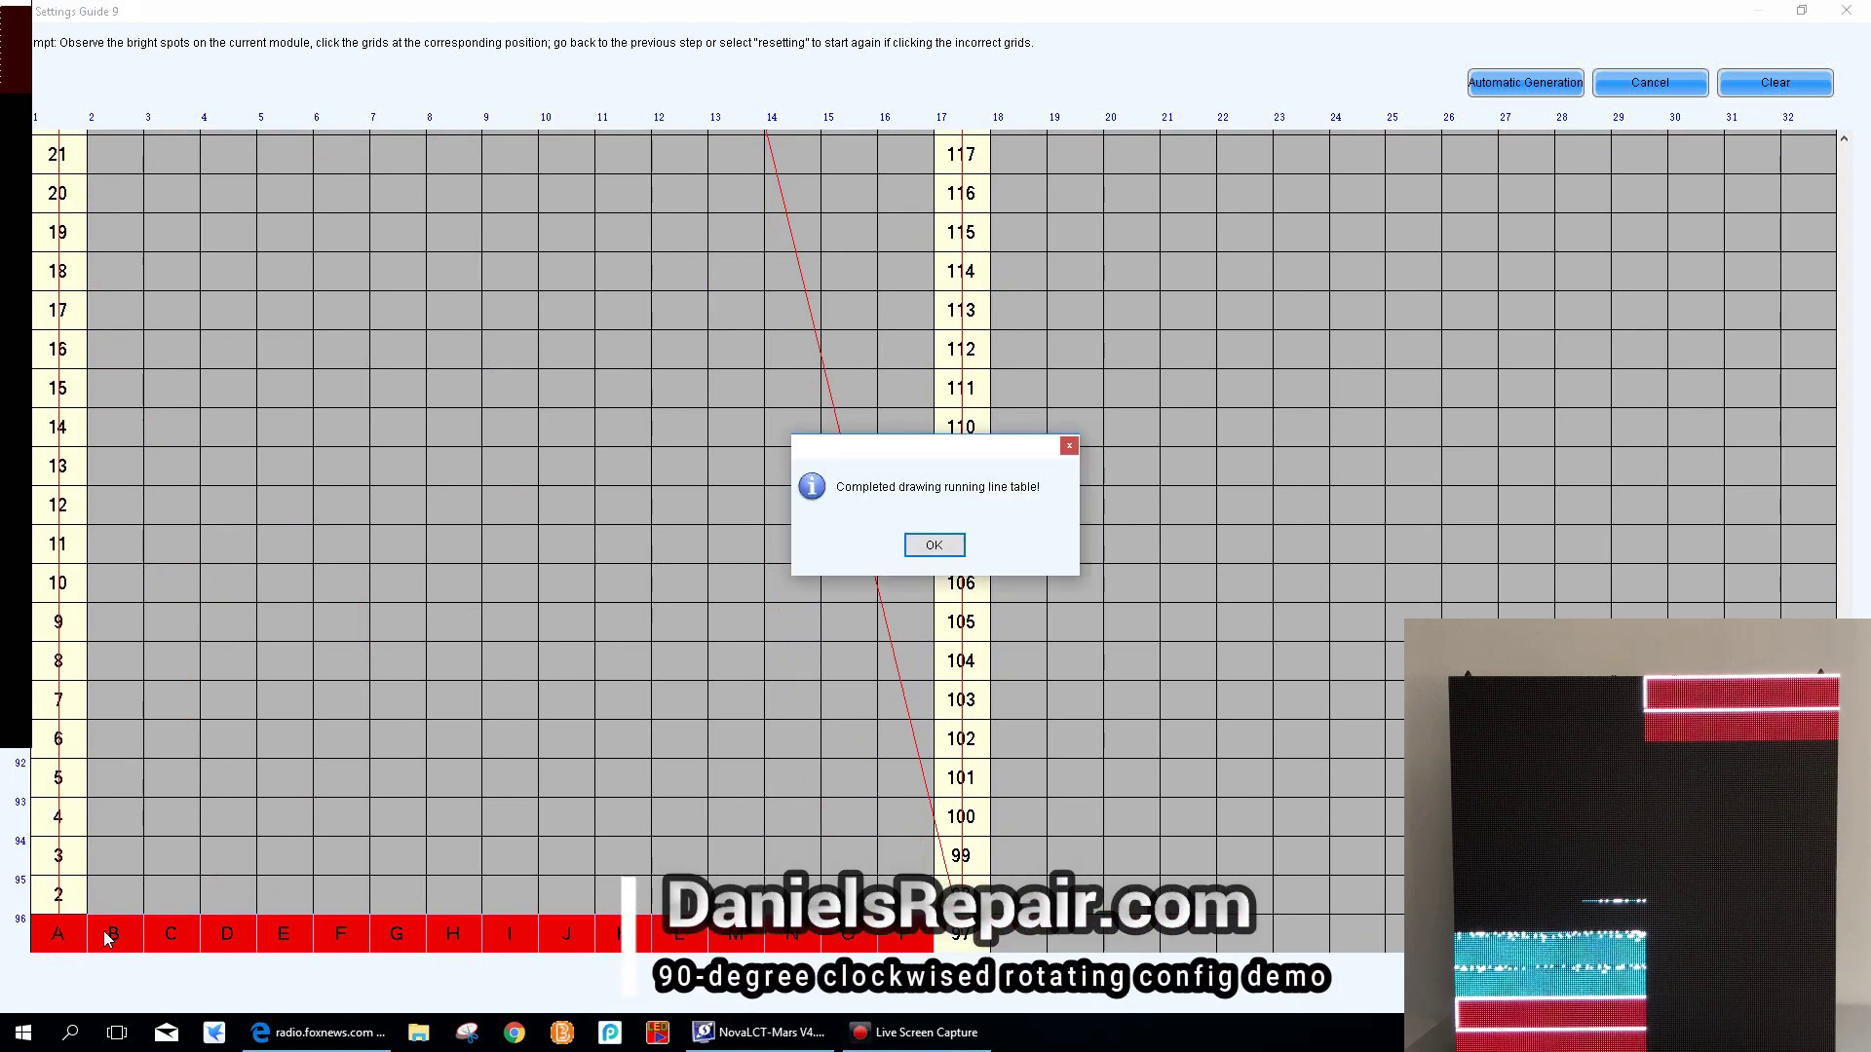
# - Acknowledge both completion messages and save the module information to finish Smart Settings
pyautogui.click(924, 547)
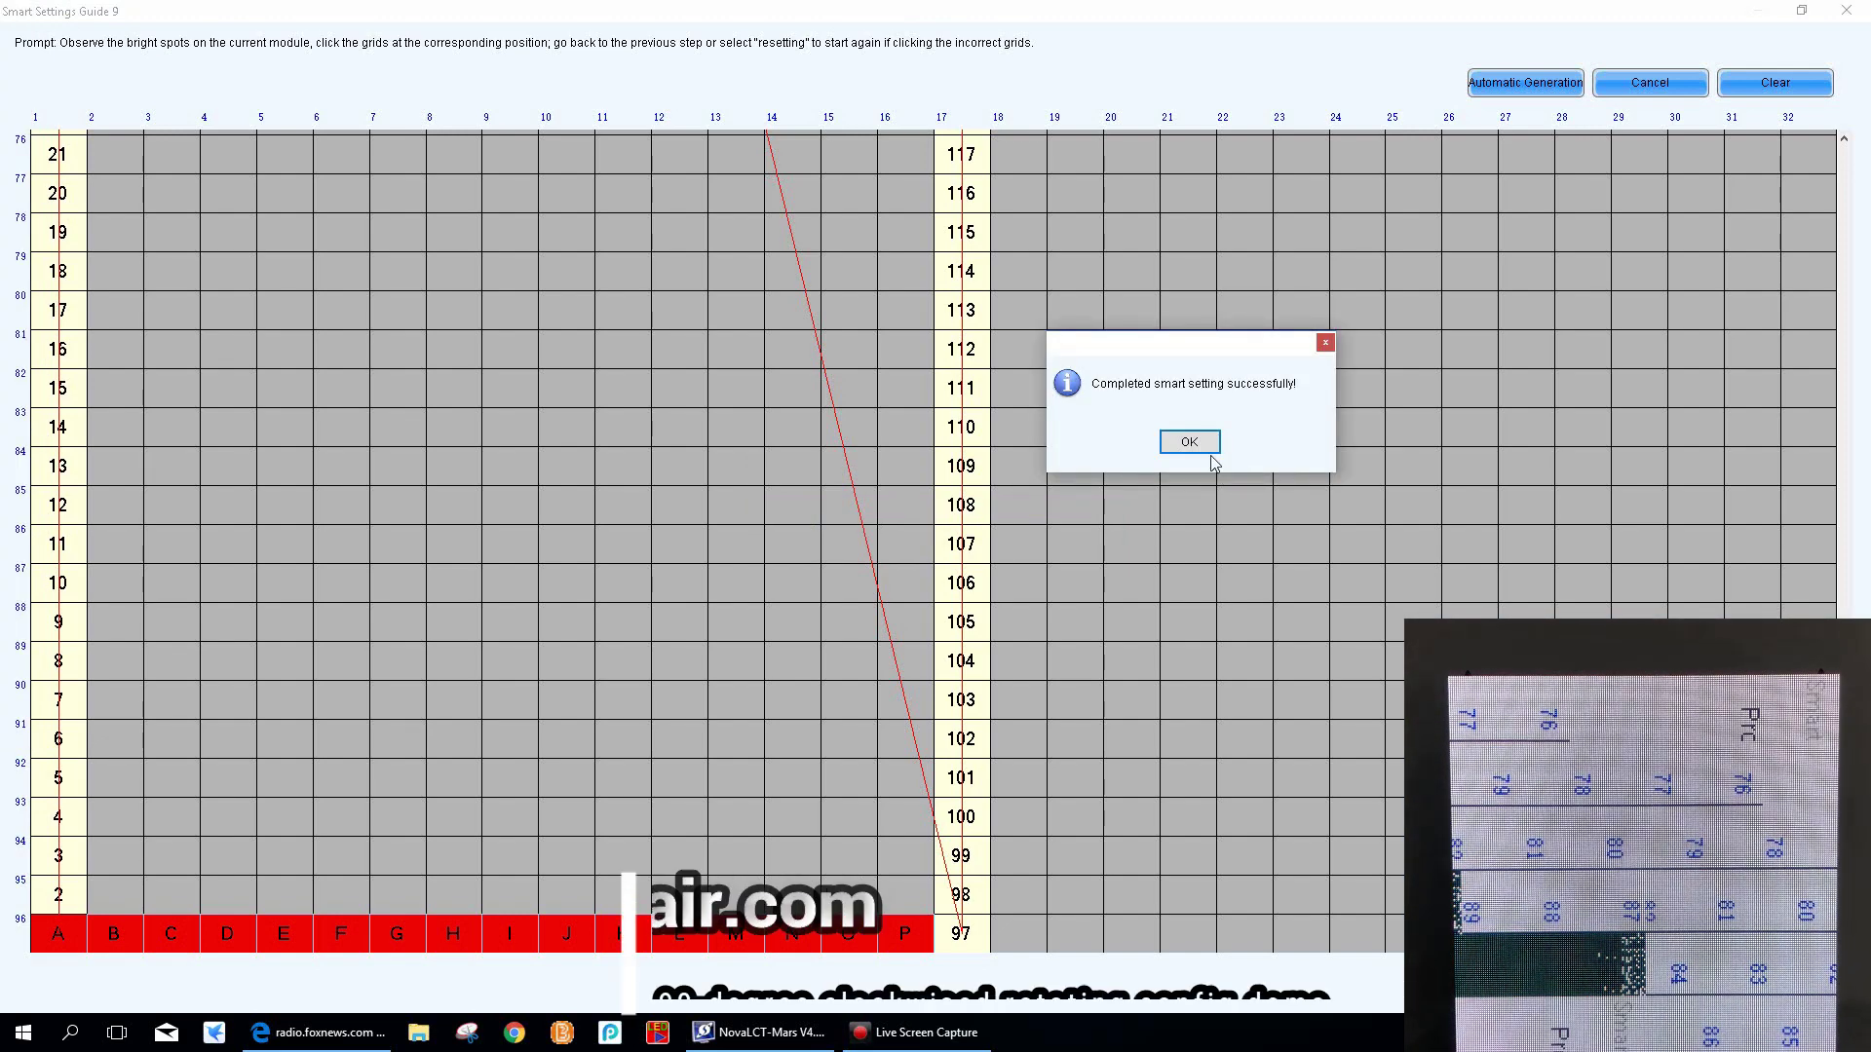
pyautogui.click(1209, 447)
pyautogui.click(1404, 519)
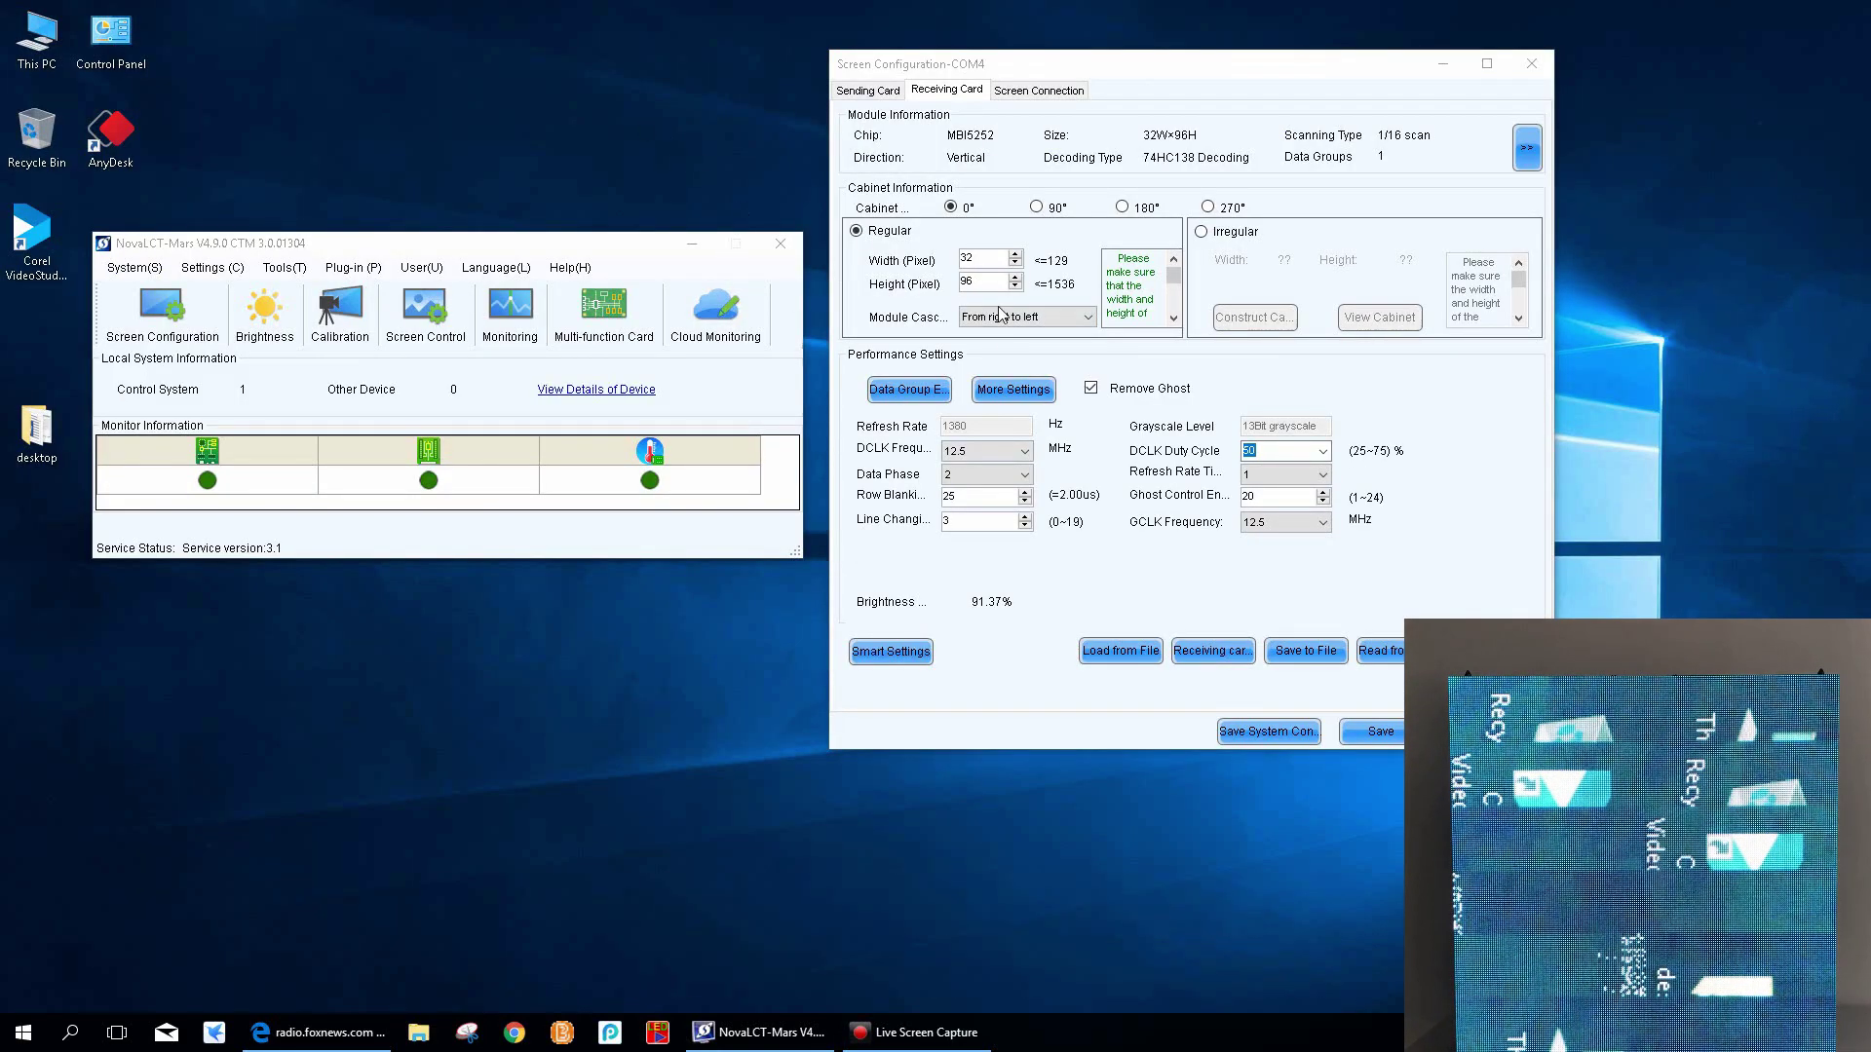
# - Enable Symmetrical/Data Group Extension and enter the 192 × 192 cabinet size
pyautogui.click(1013, 389)
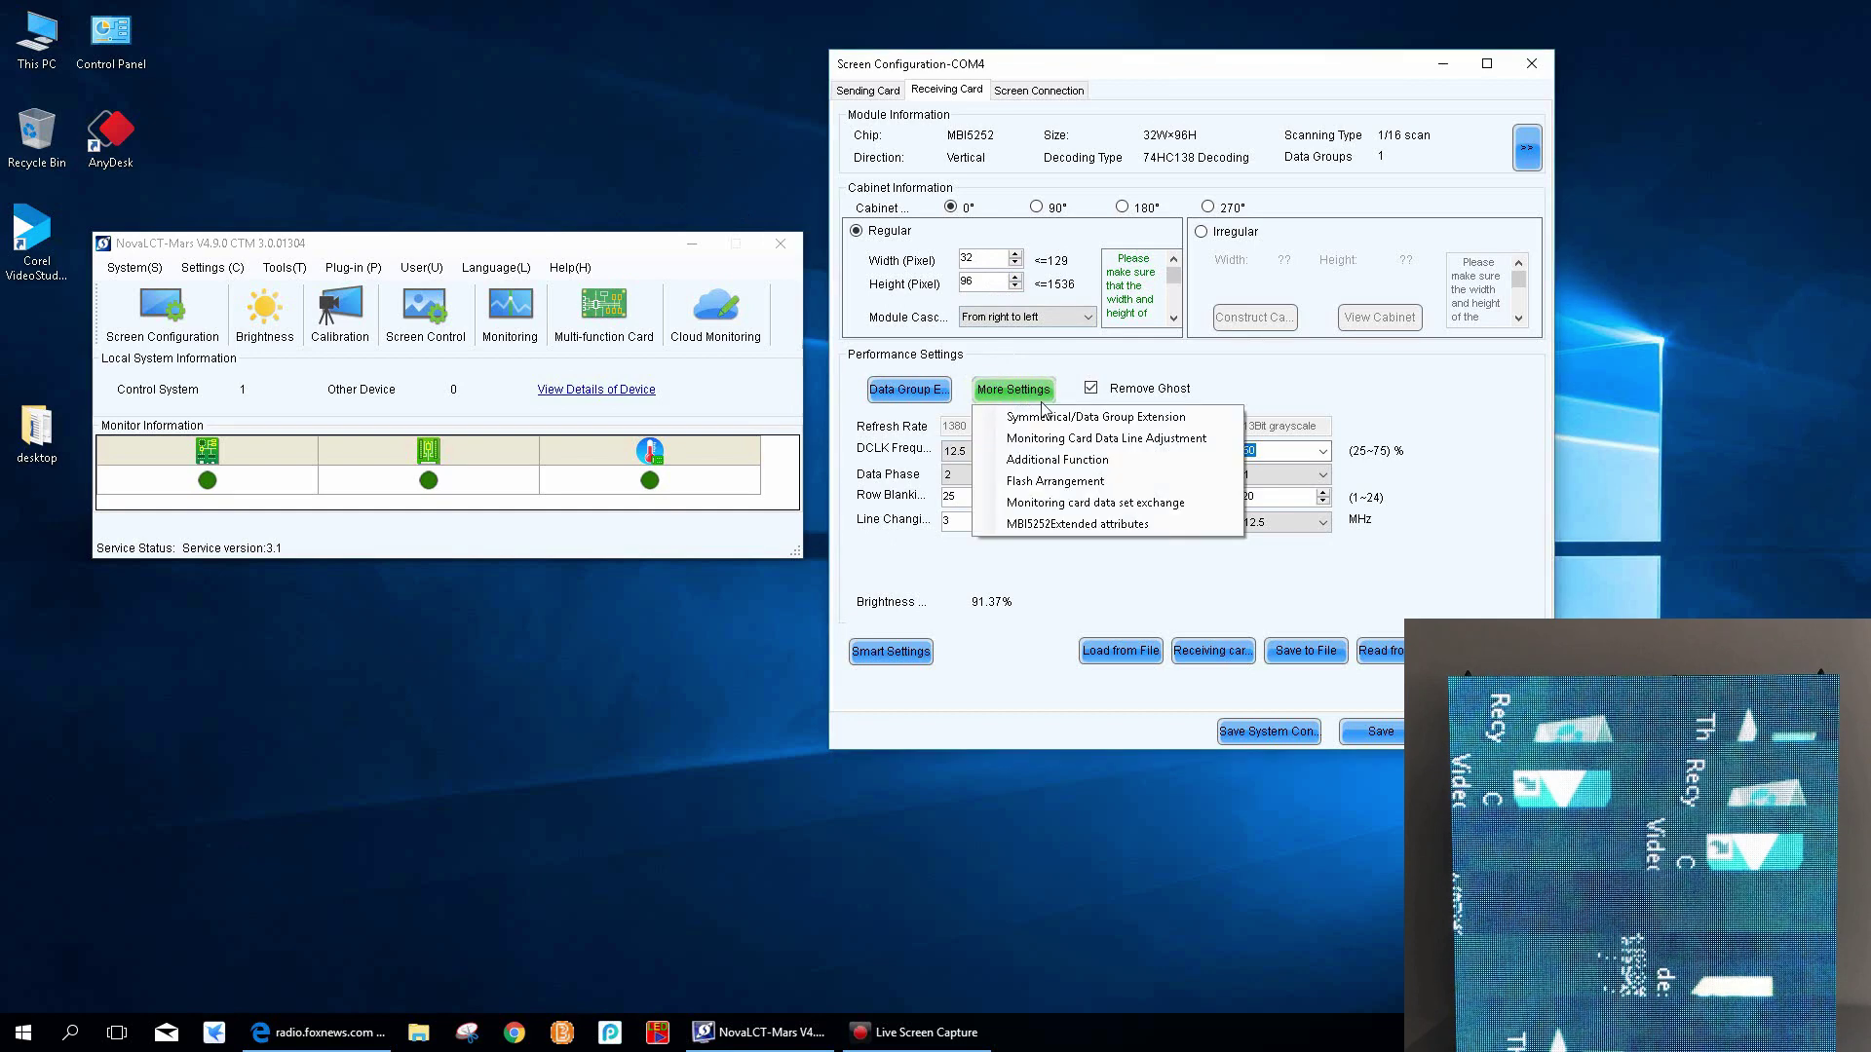
pyautogui.click(1067, 411)
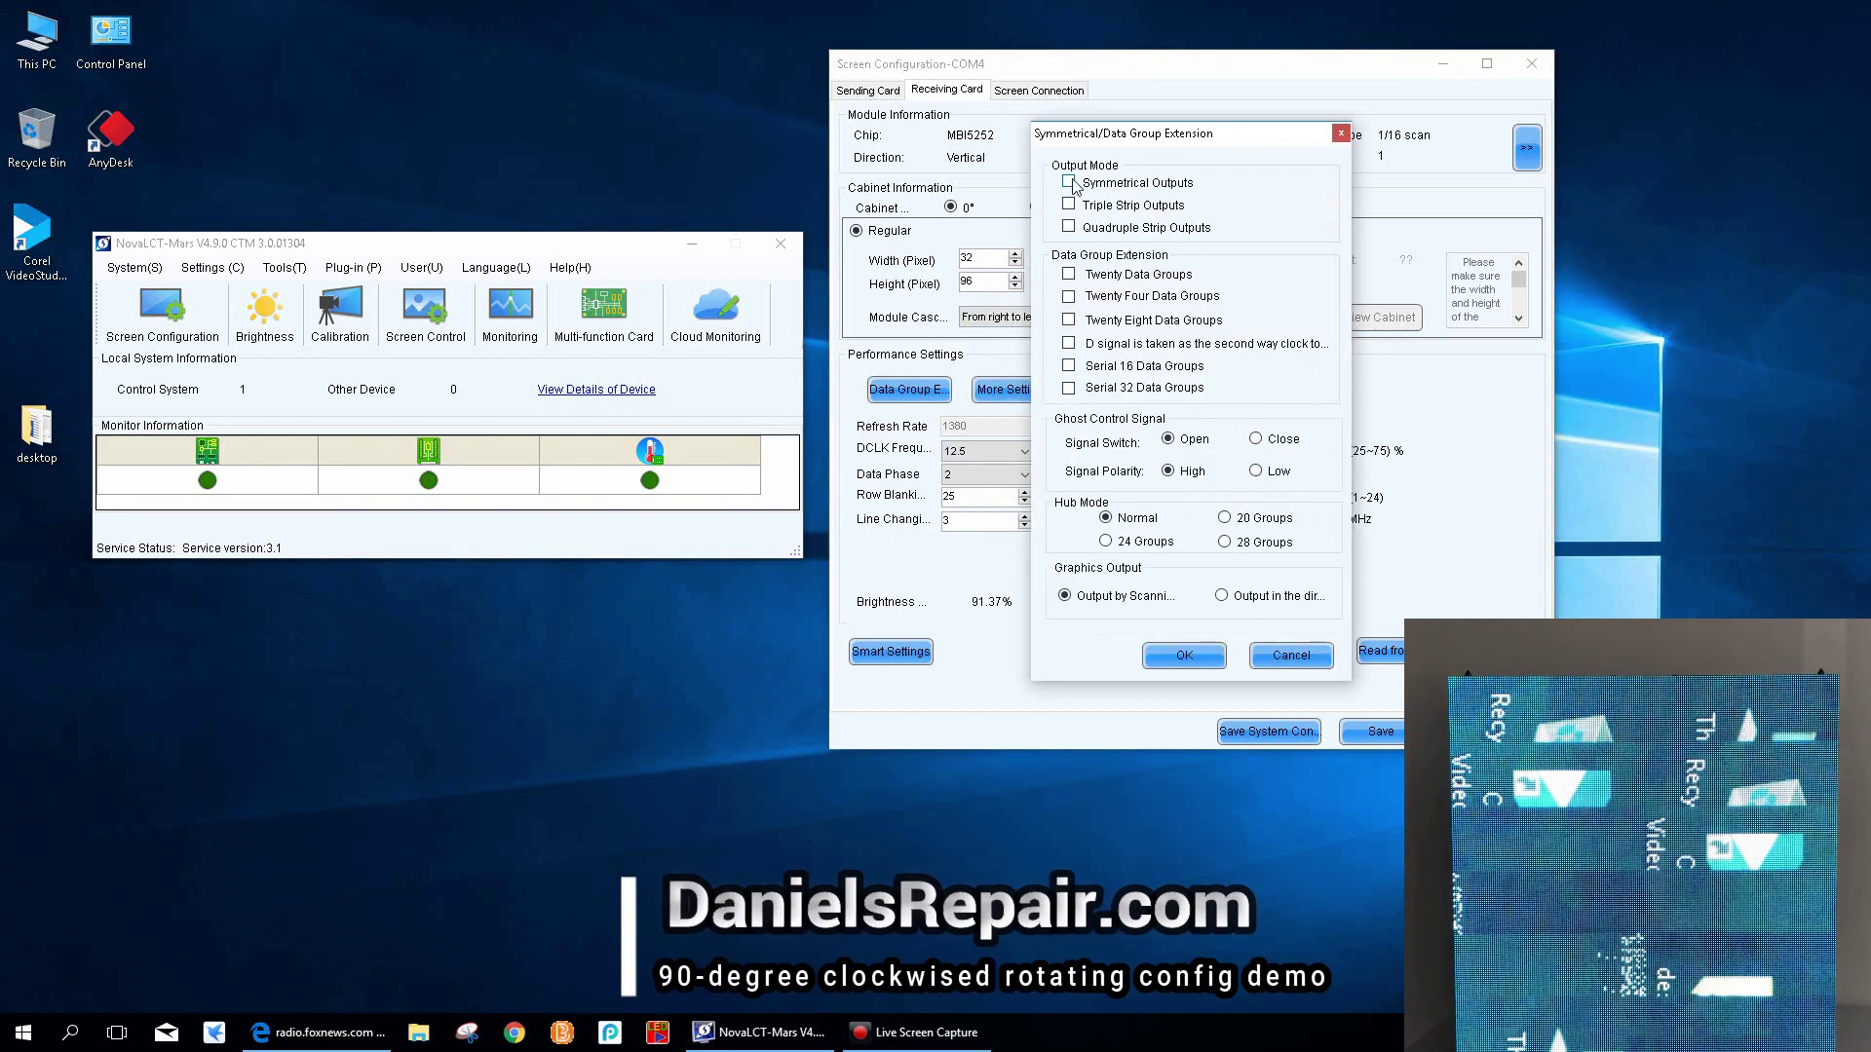
pyautogui.click(1174, 661)
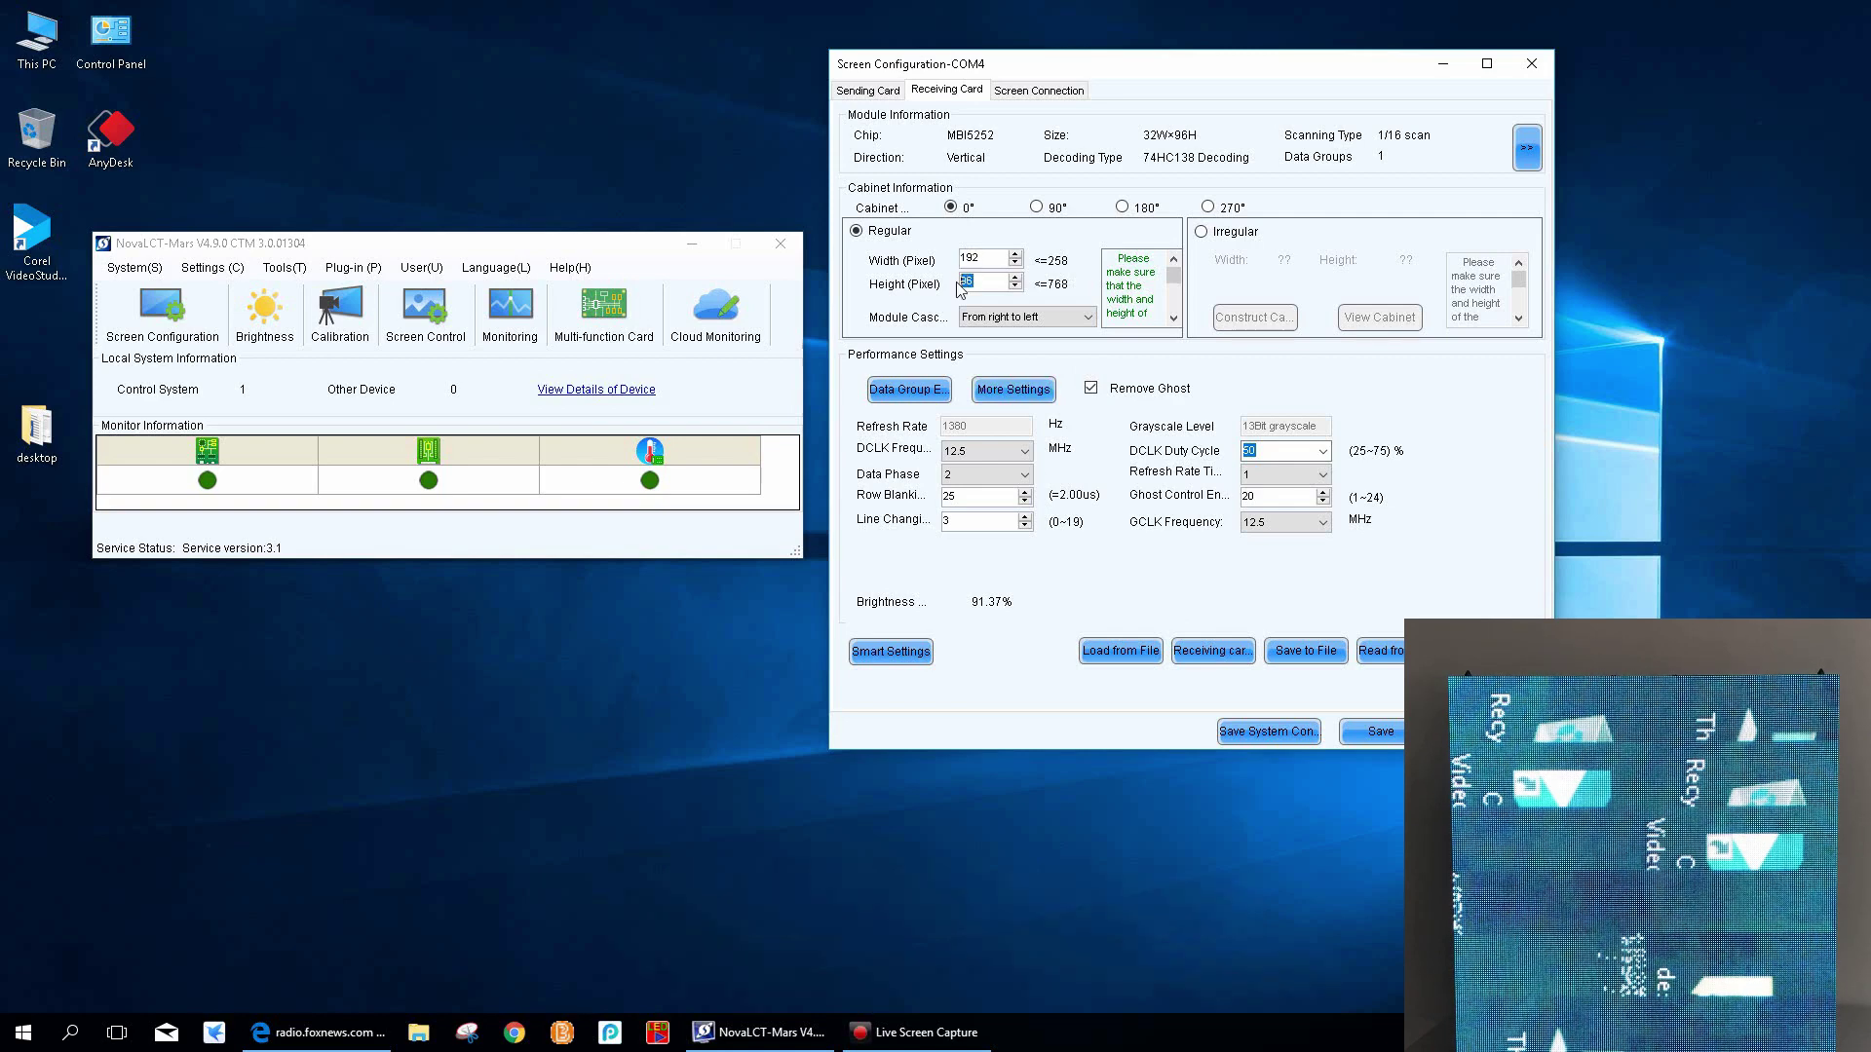
pyautogui.write('192')
# - Set DCLK 9.6 MHz, row blanking 49, ghost control 48, refresh rate times 4 and GCLK 11.4 MHz
pyautogui.click(1026, 453)
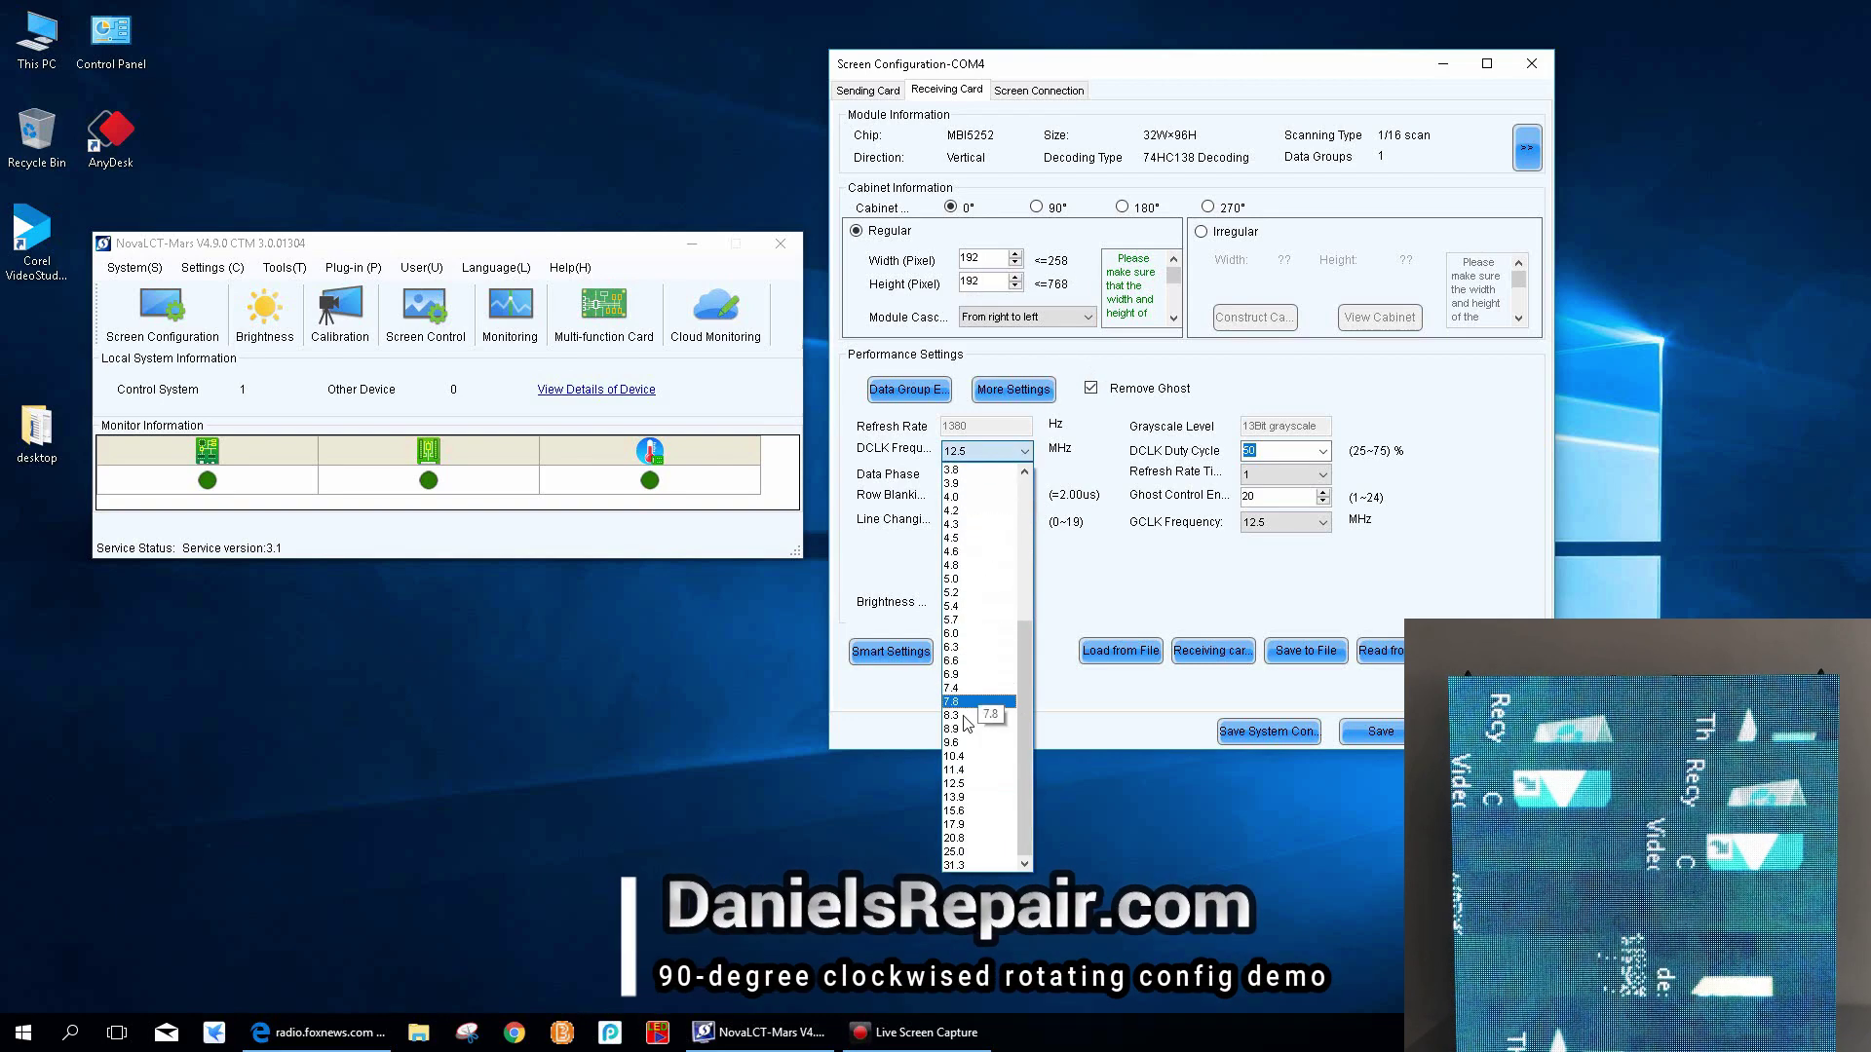
pyautogui.click(965, 743)
pyautogui.click(1026, 474)
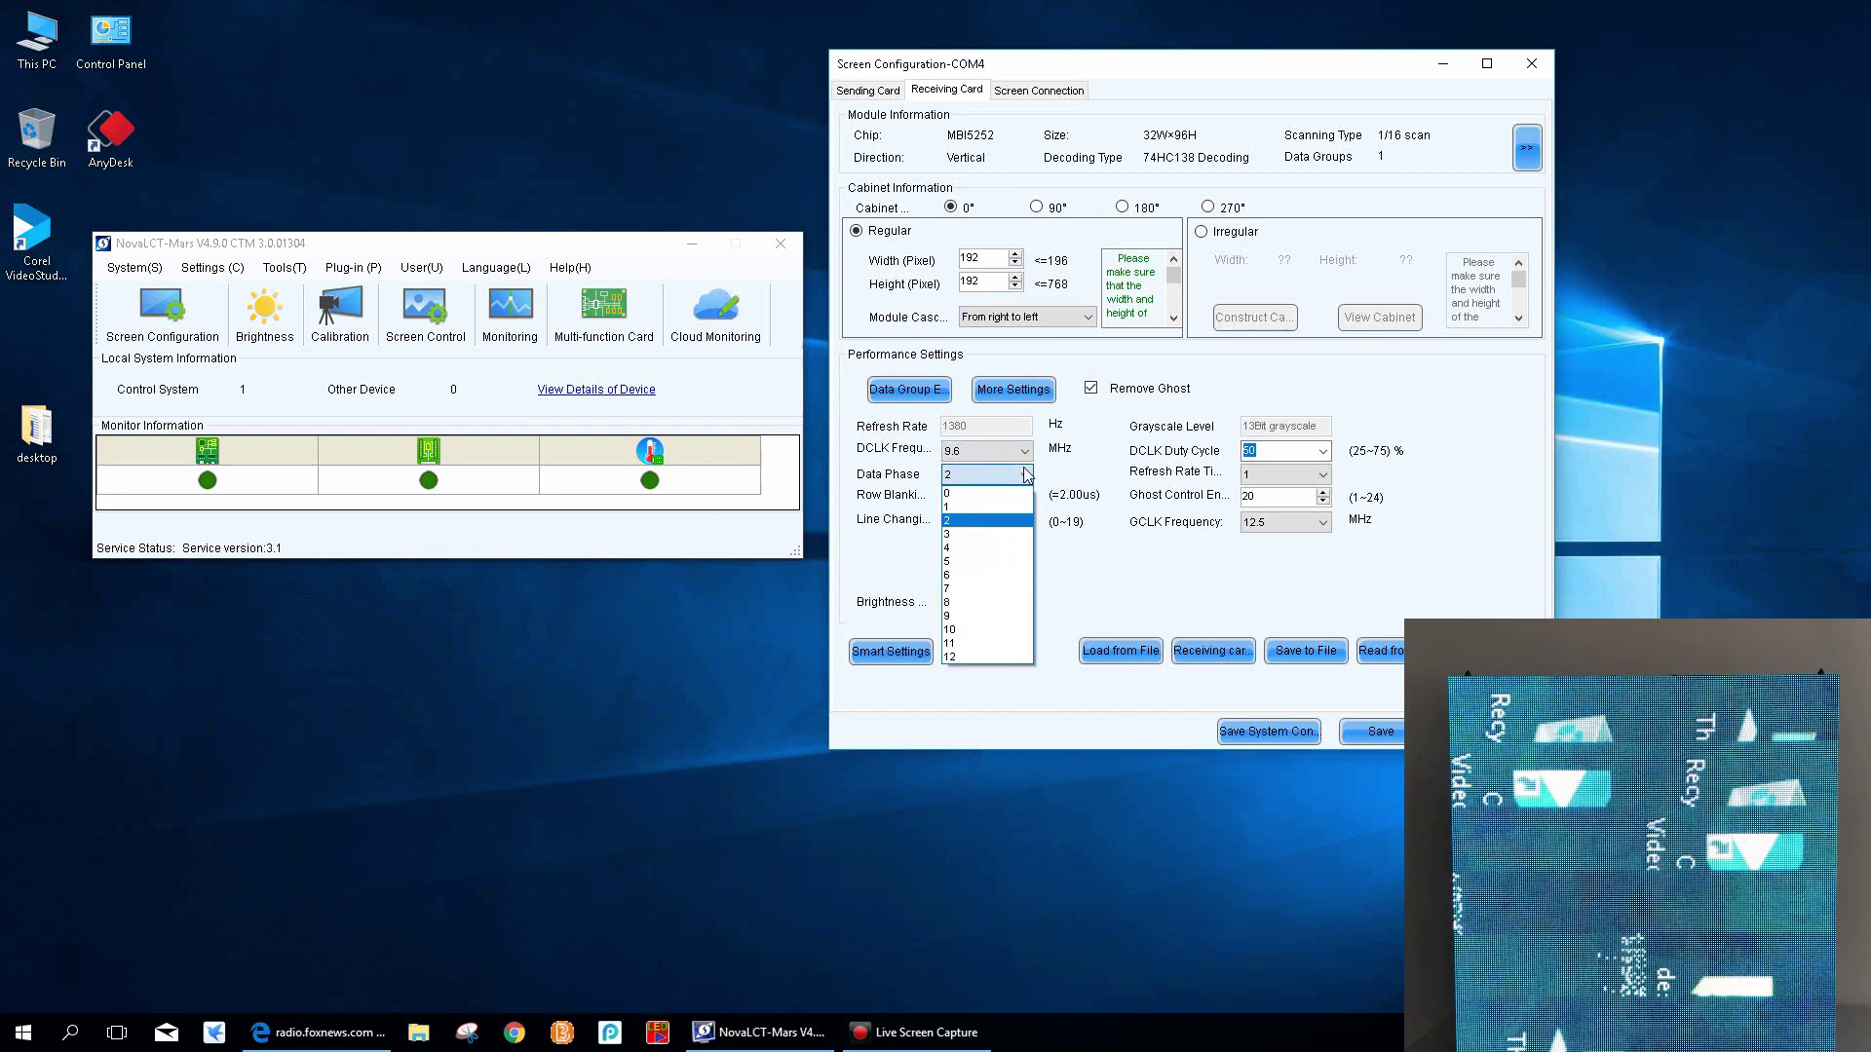
pyautogui.click(1027, 474)
pyautogui.click(949, 498)
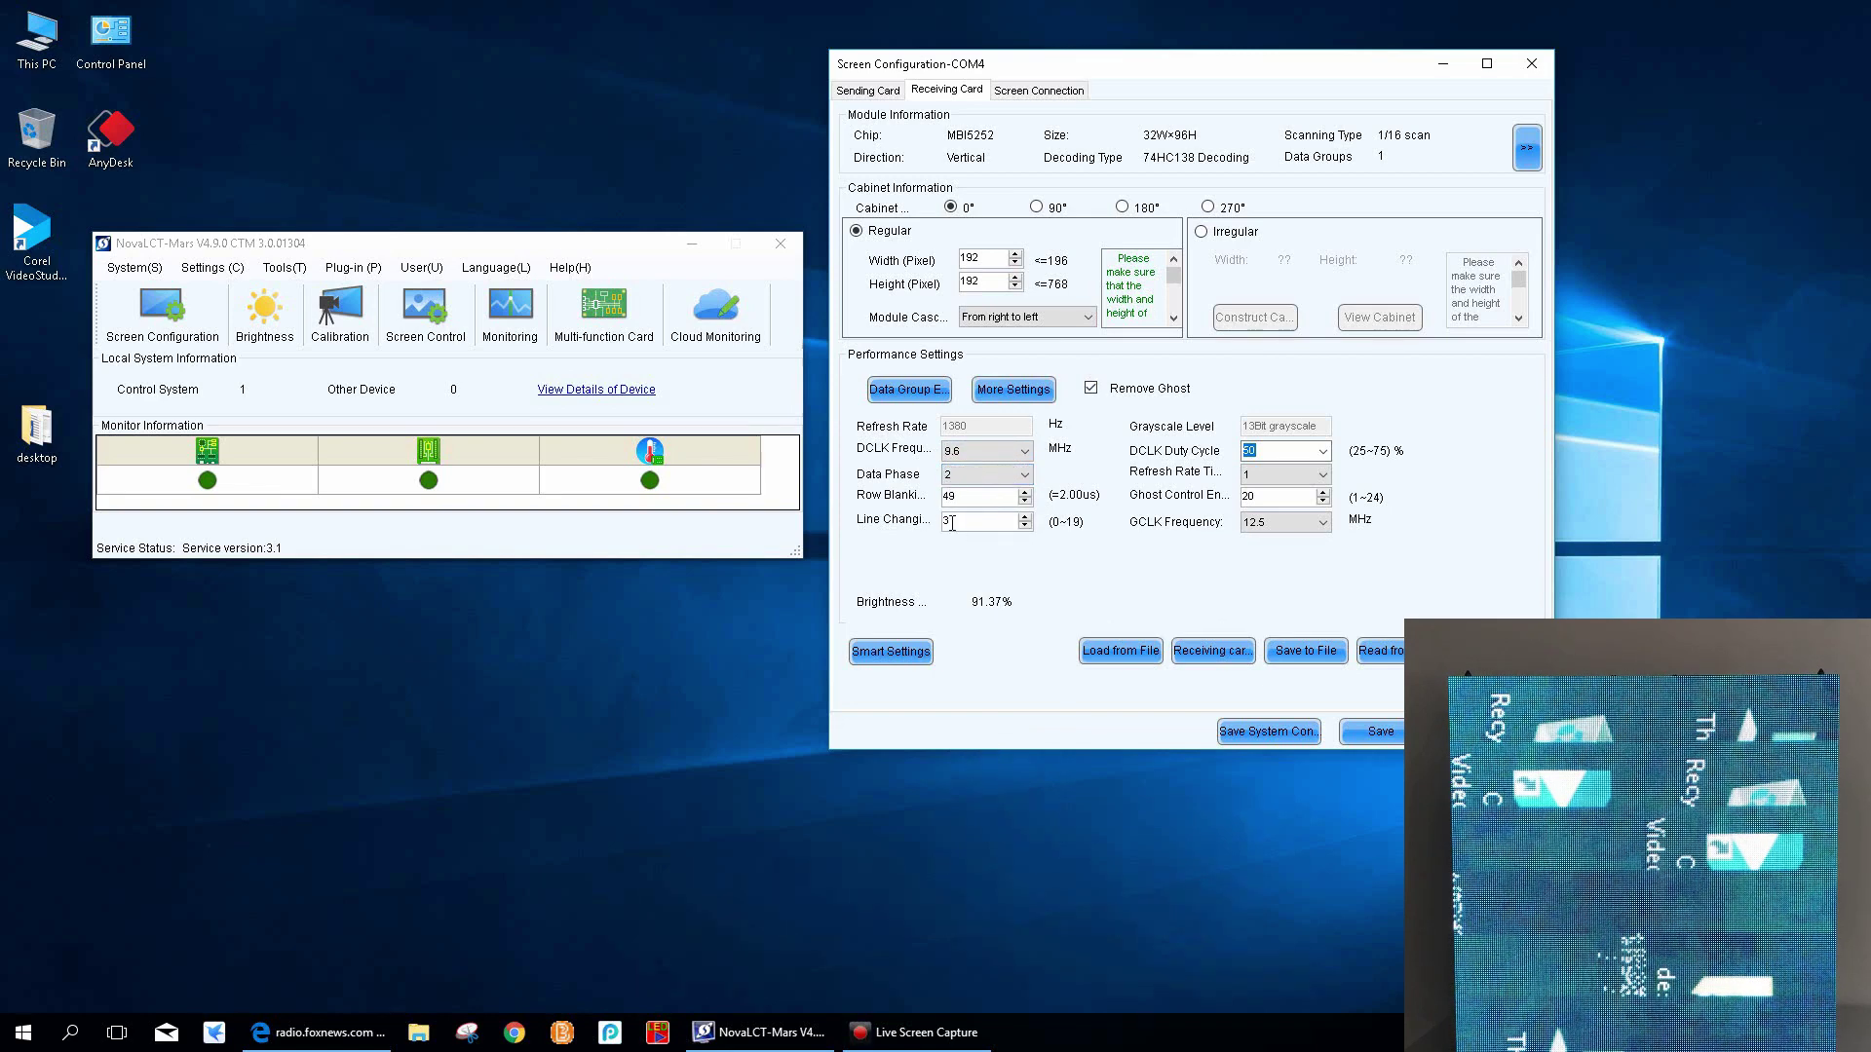
pyautogui.doubleClick(952, 524)
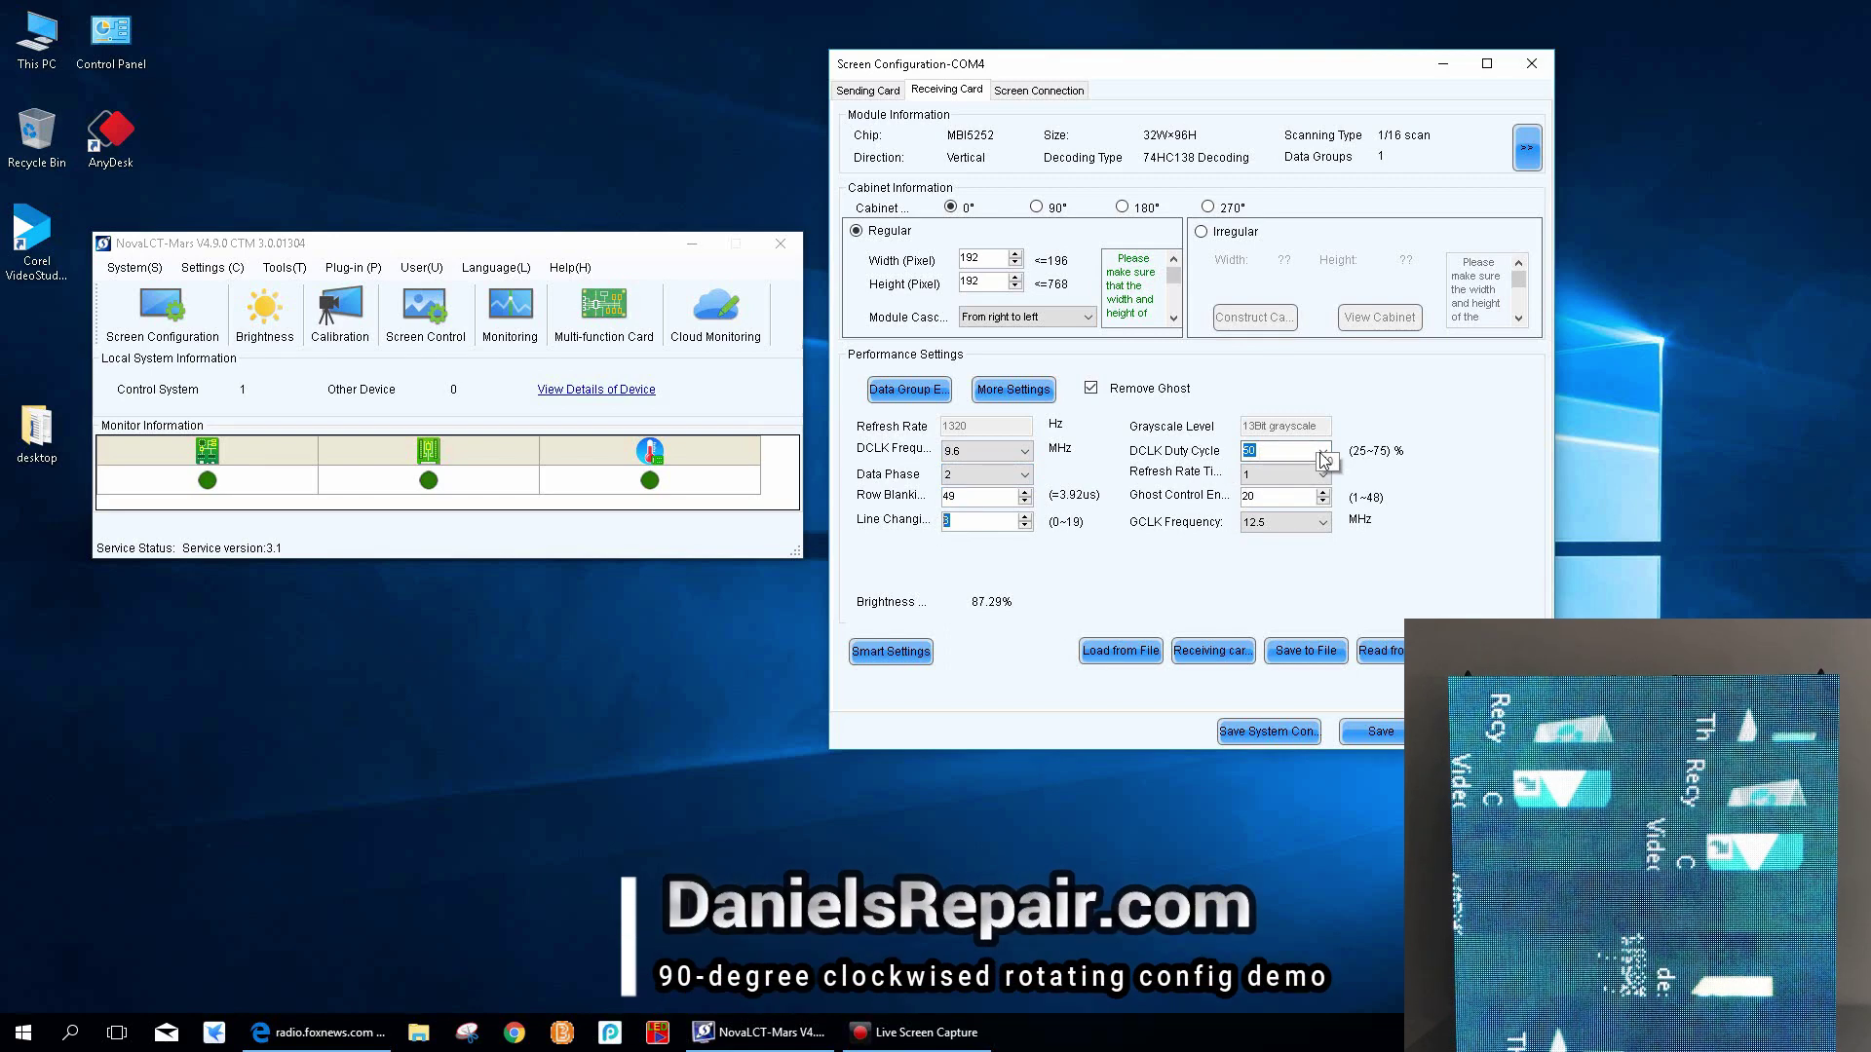
pyautogui.click(1265, 477)
pyautogui.click(1276, 536)
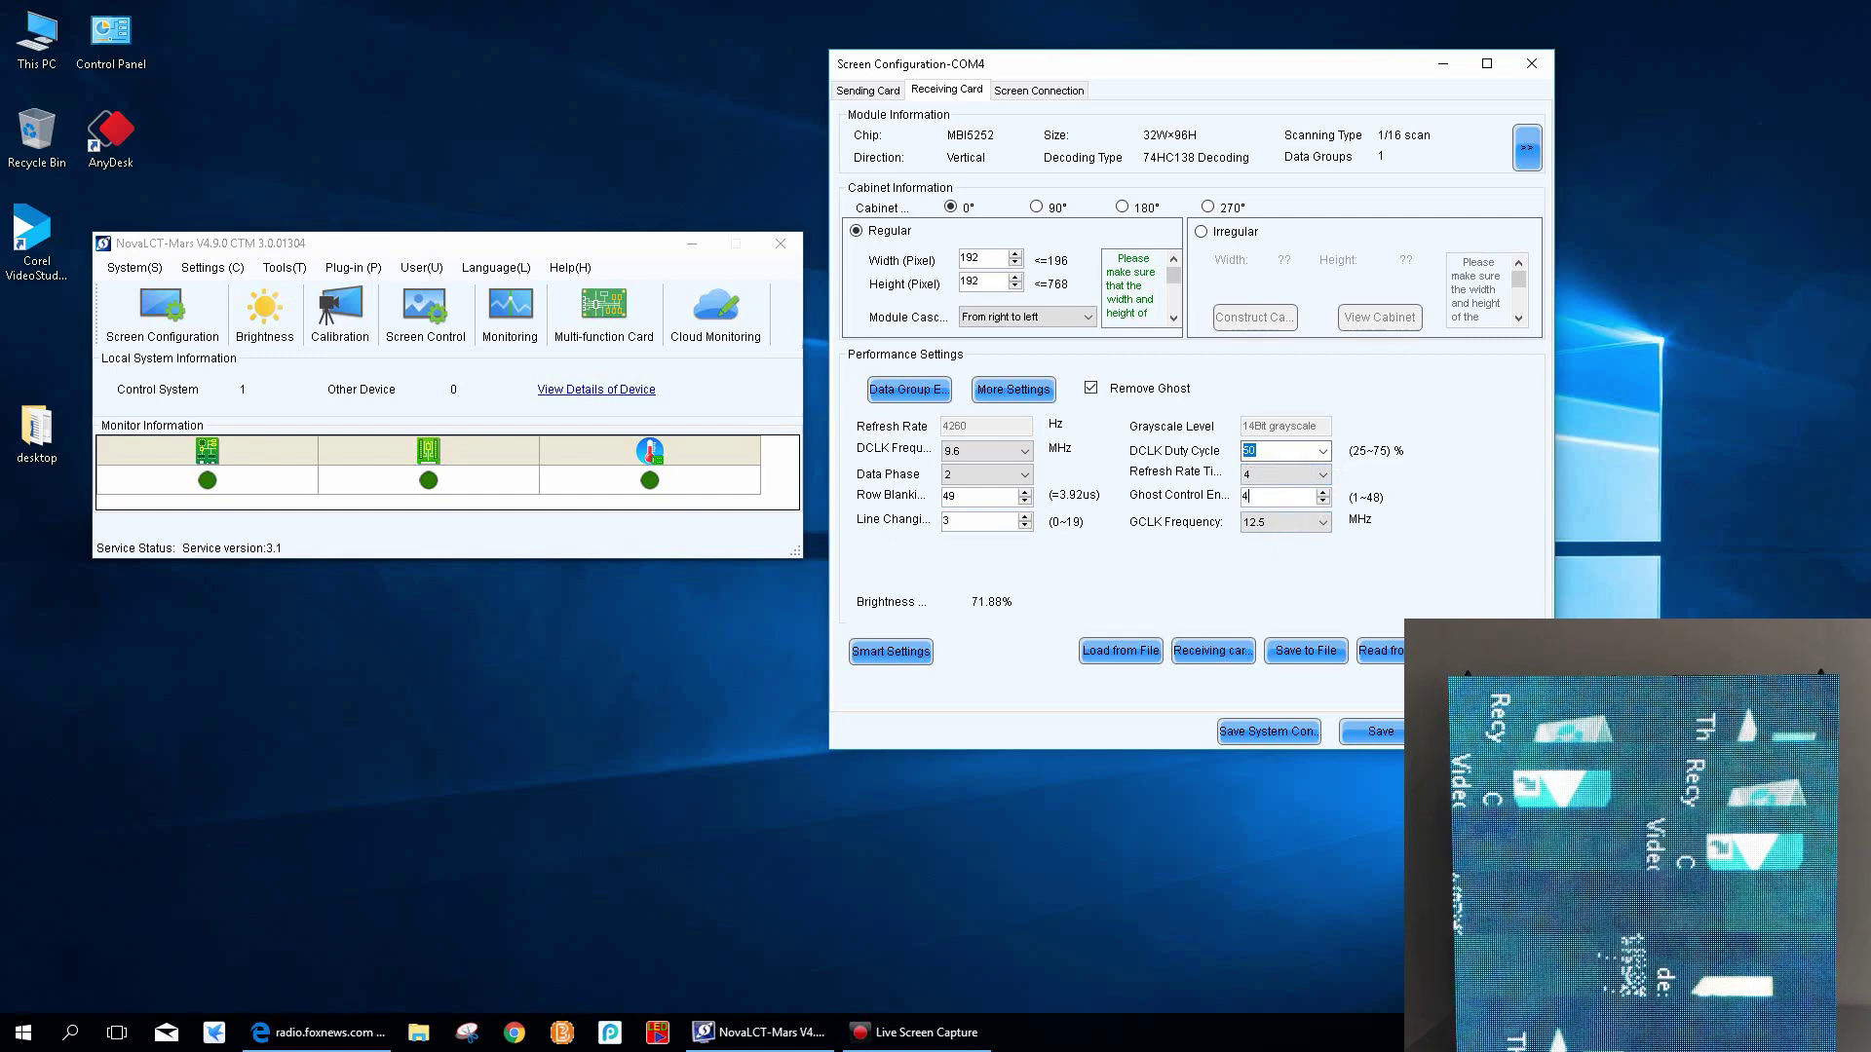
pyautogui.click(1267, 526)
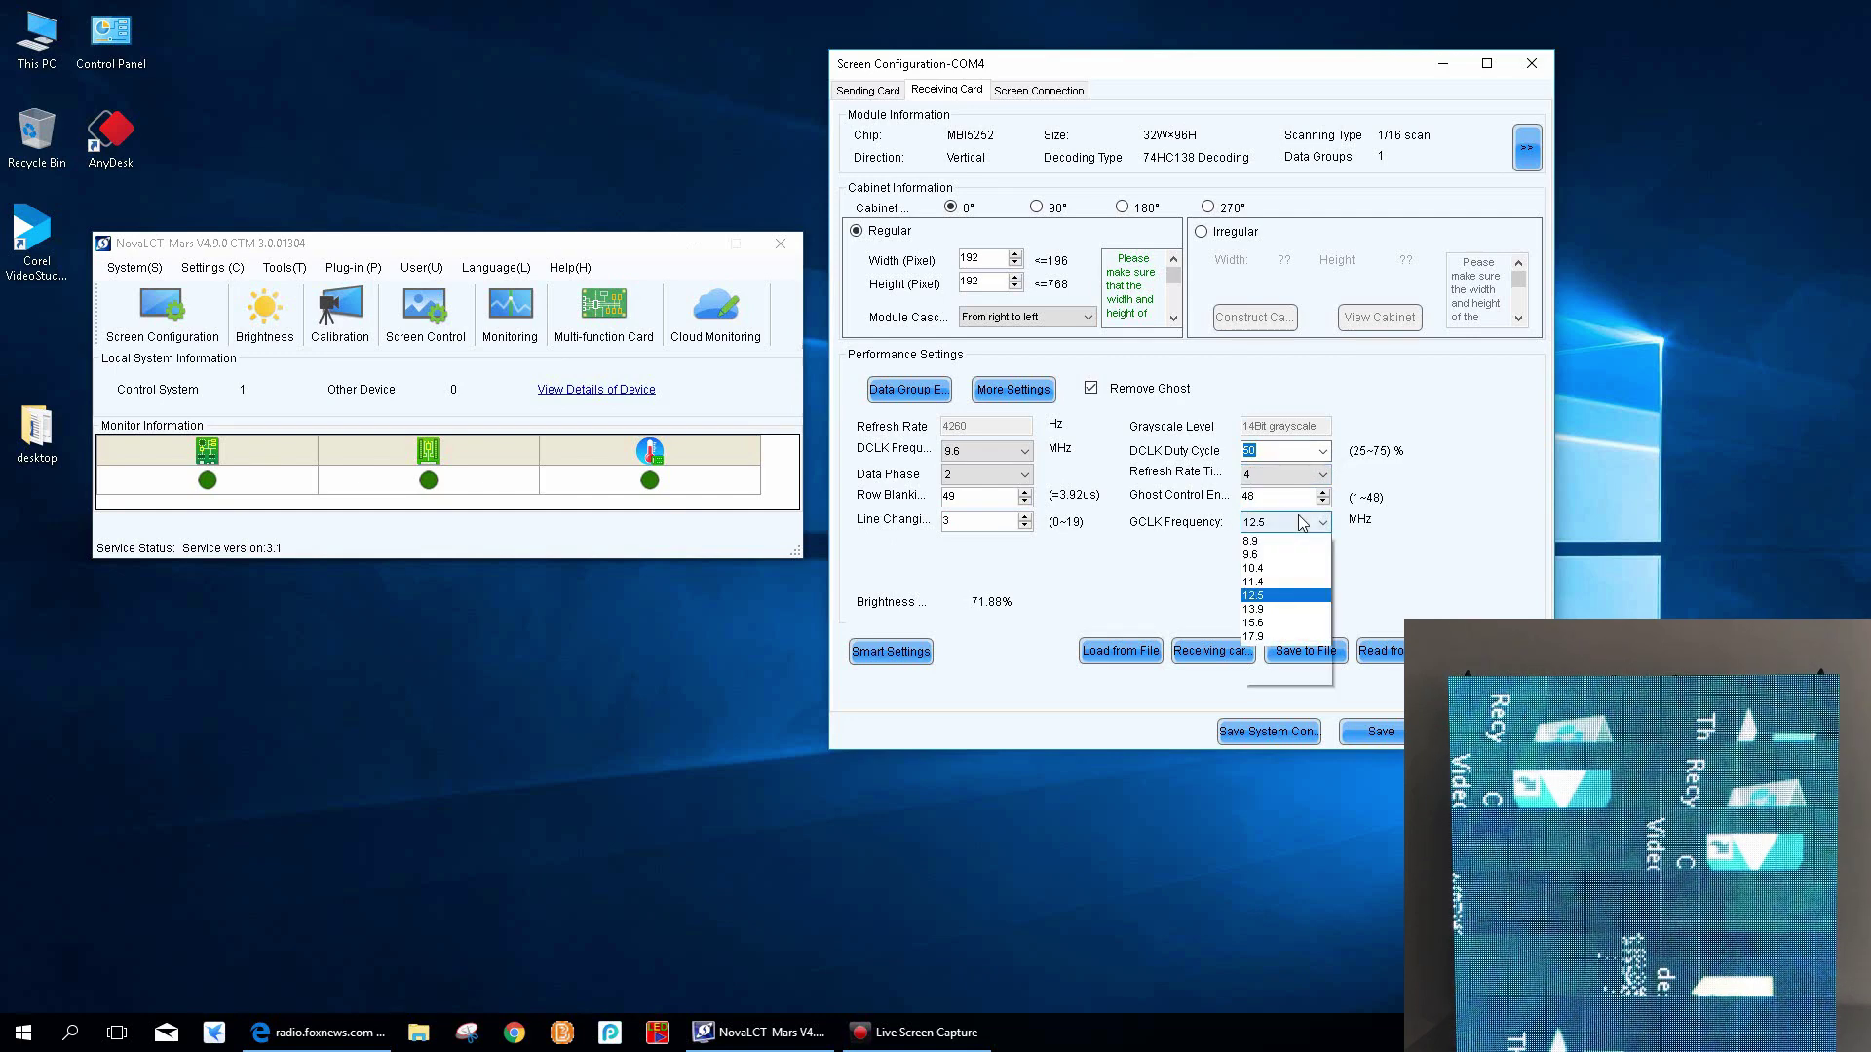
pyautogui.click(1263, 828)
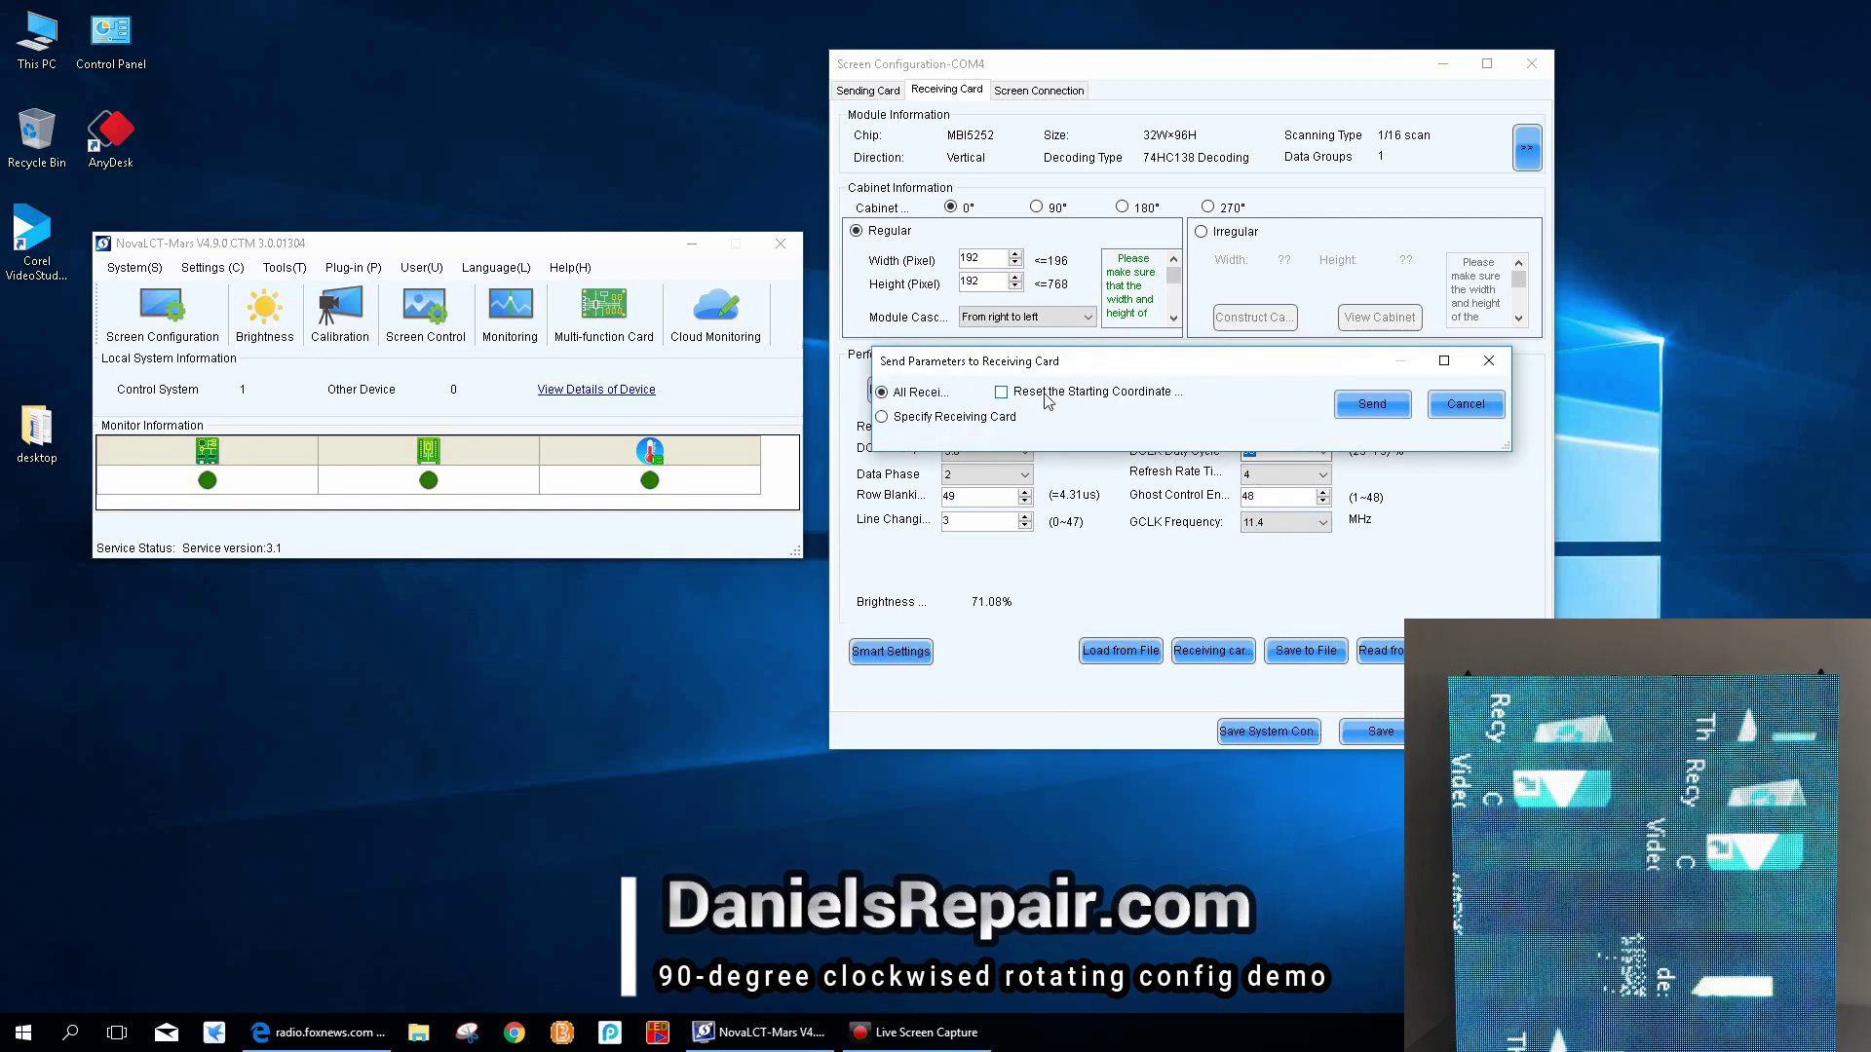
# - Send the retuned parameters to all receiving cards and acknowledge the success message
pyautogui.click(1366, 406)
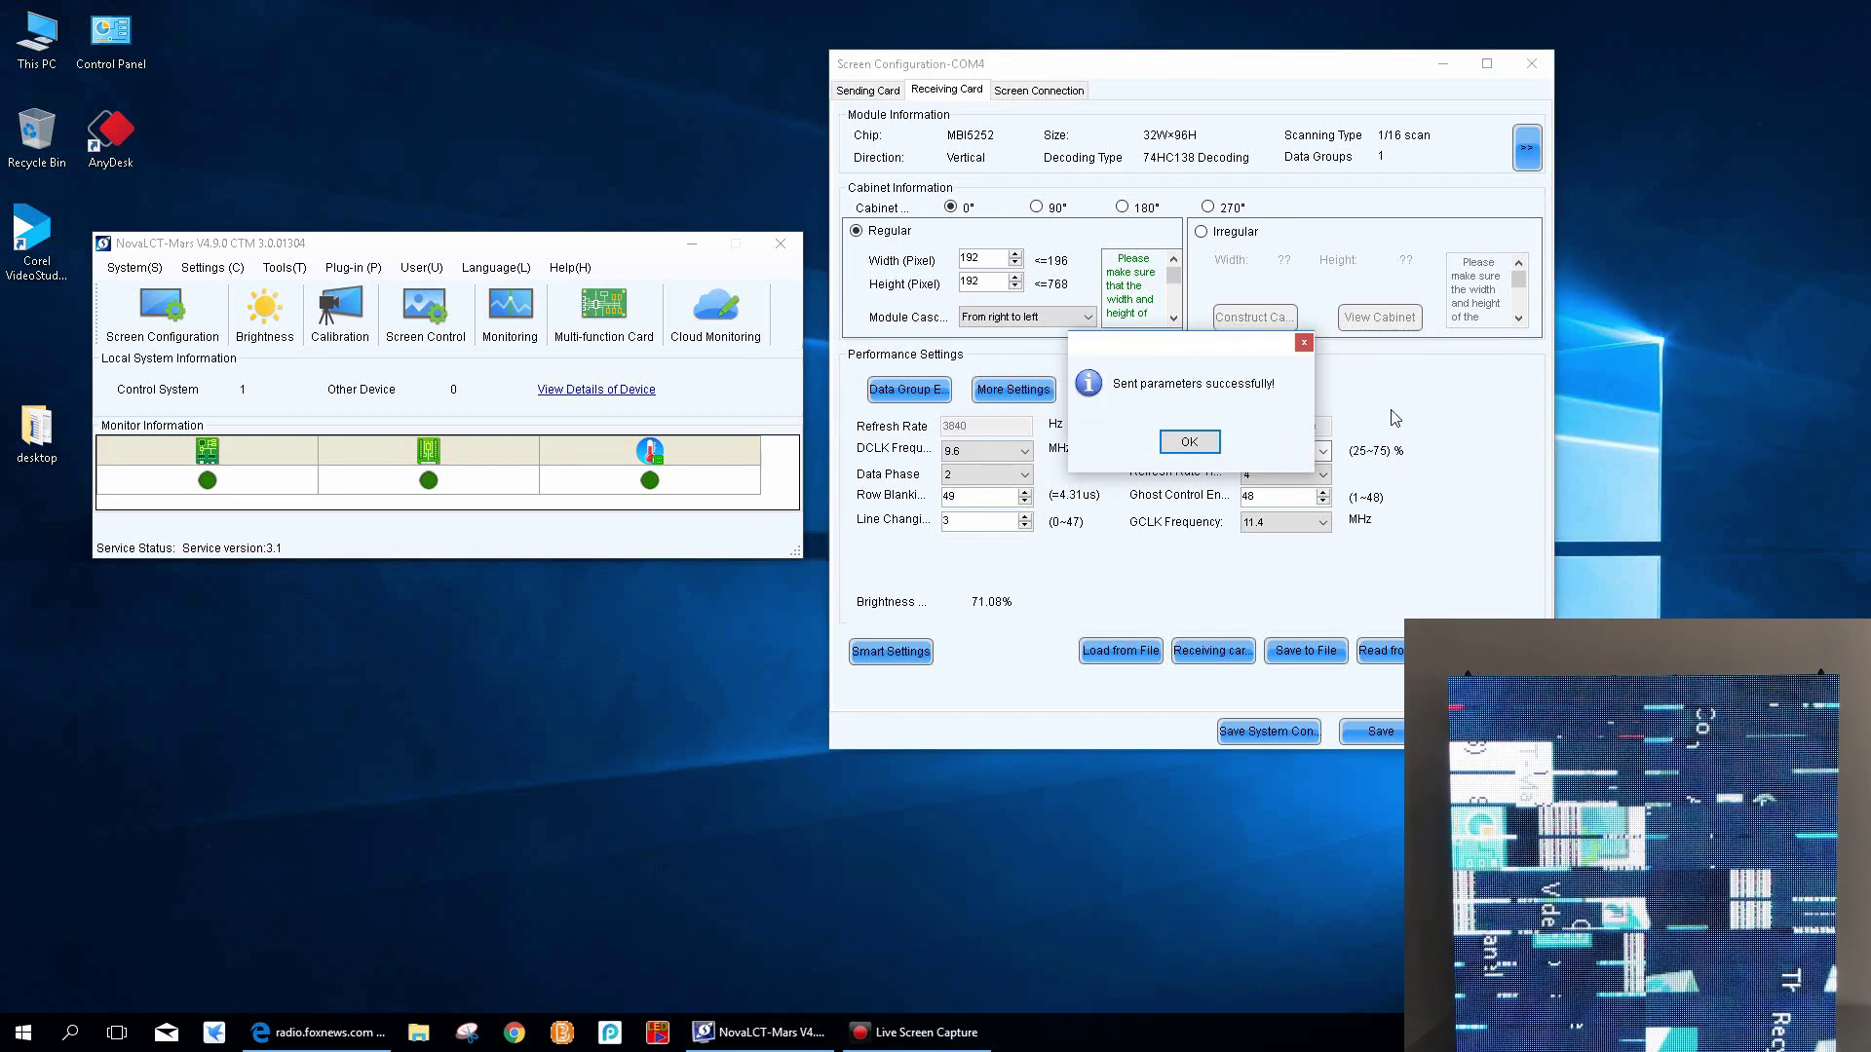
pyautogui.click(1188, 441)
pyautogui.click(1074, 319)
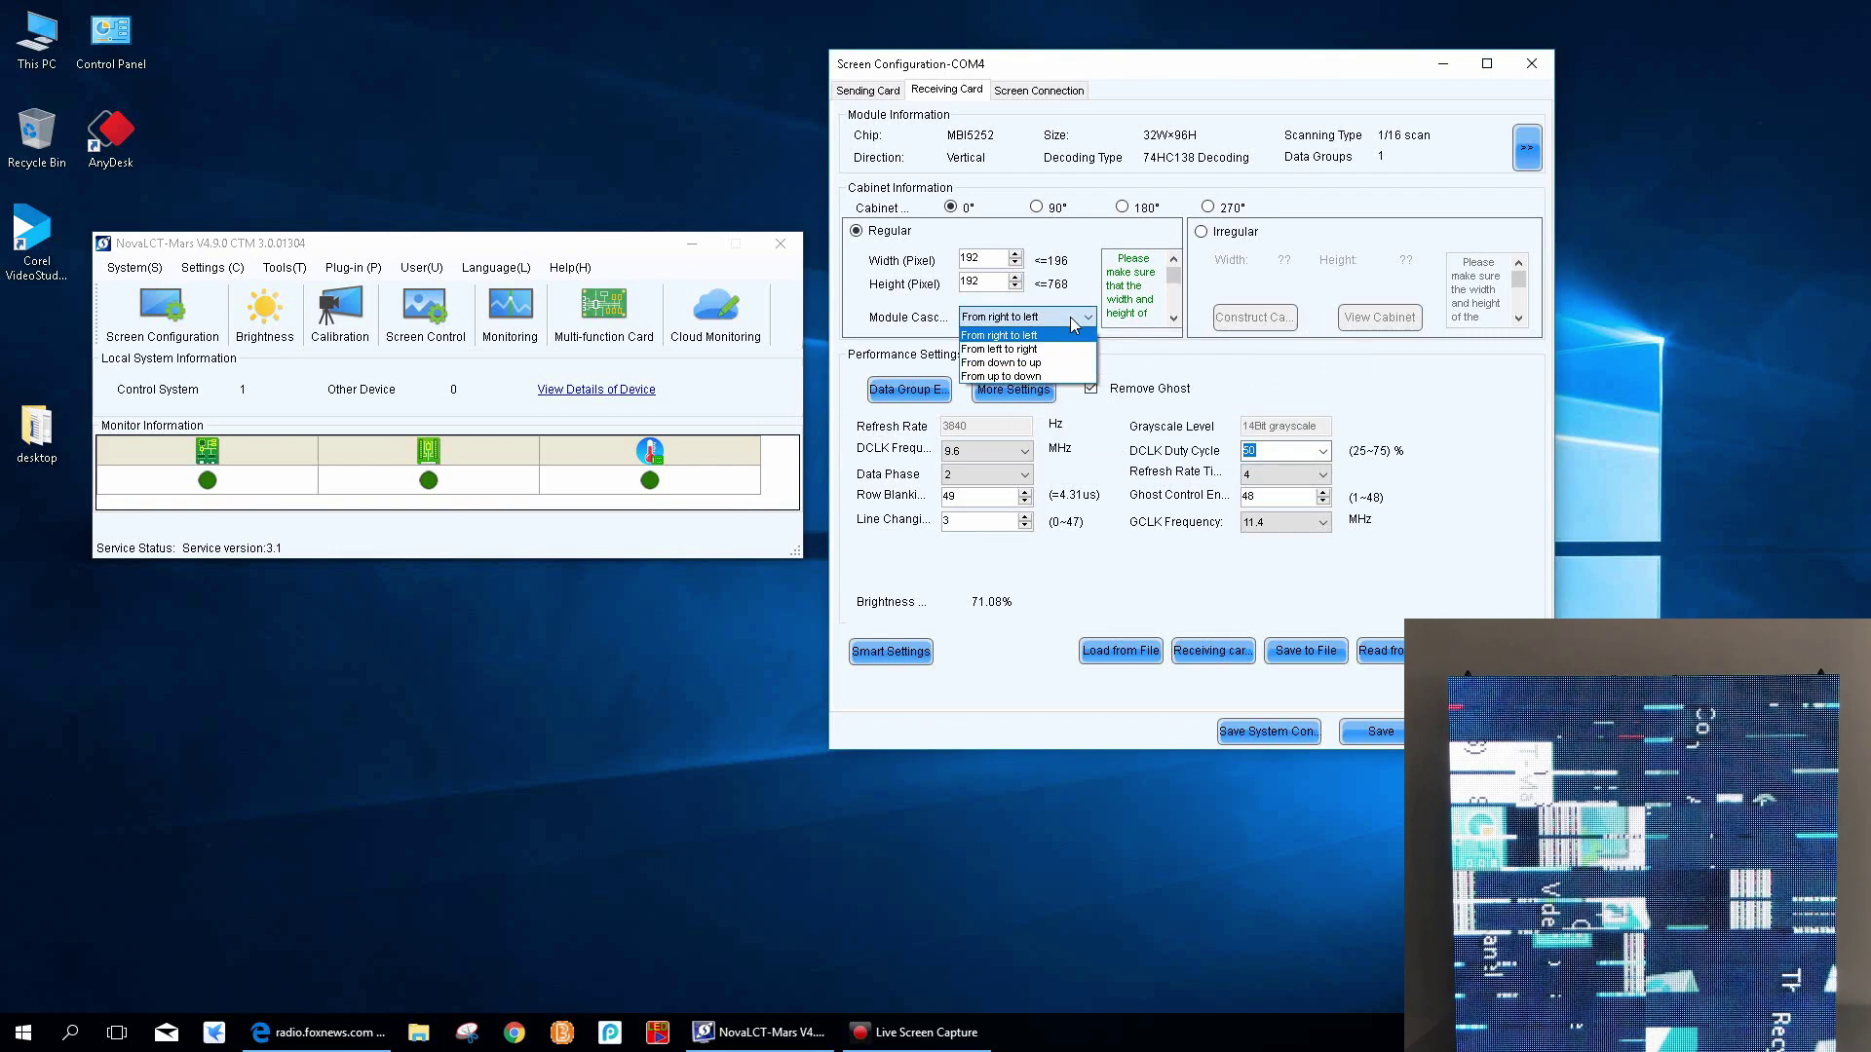
# - Set the module cascade to From down to up and send it to all receiving cards
pyautogui.click(1043, 364)
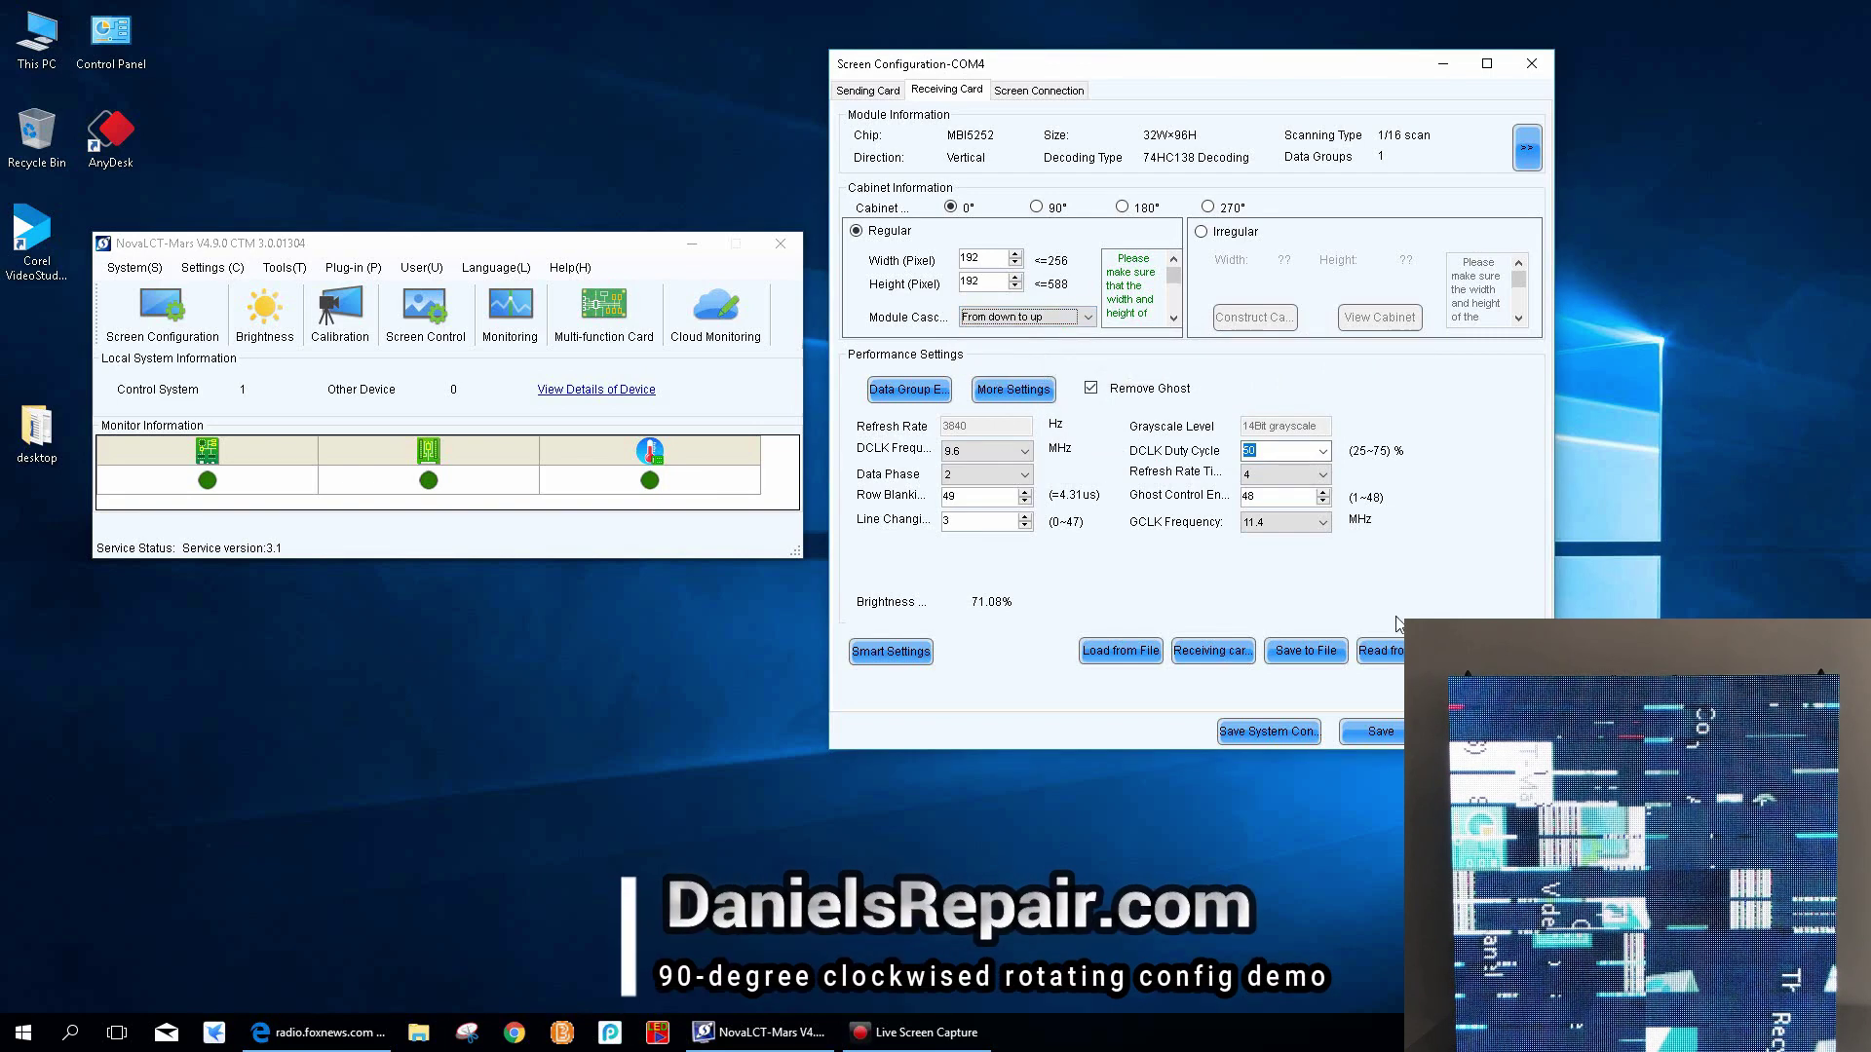
pyautogui.press('Return')
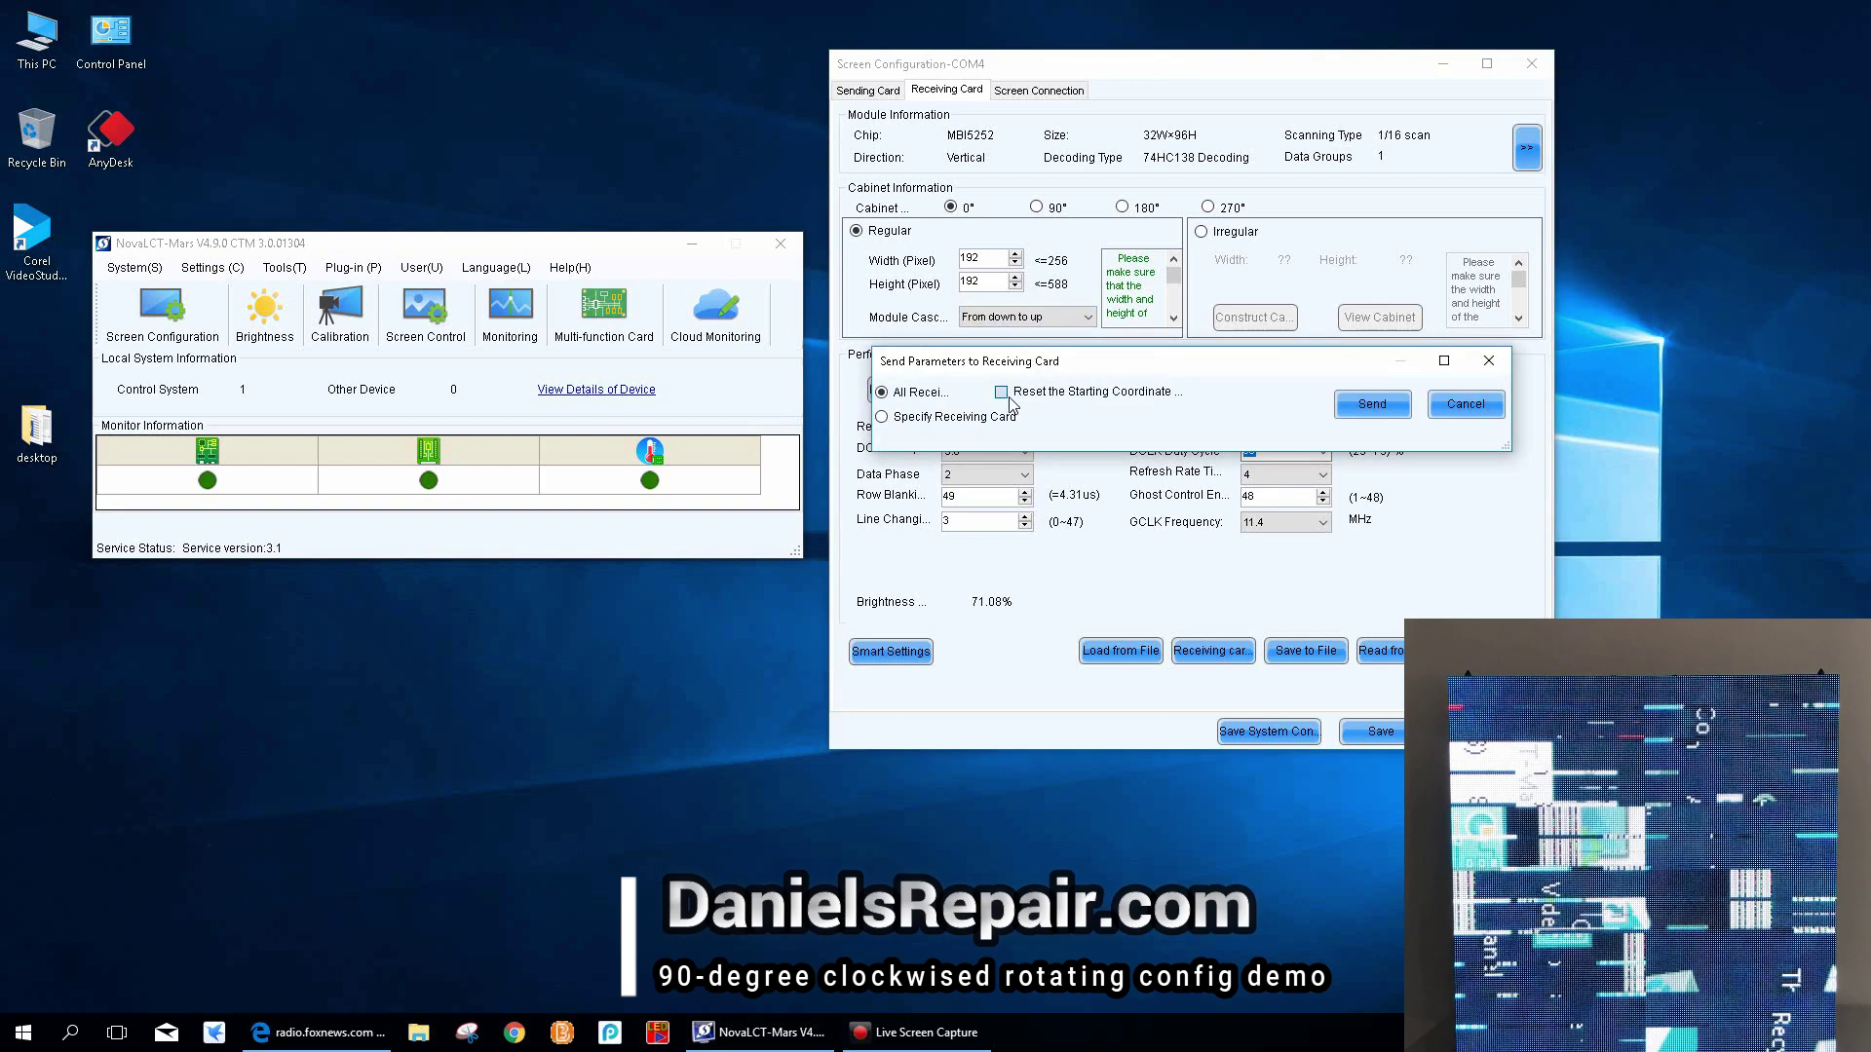
pyautogui.click(1362, 407)
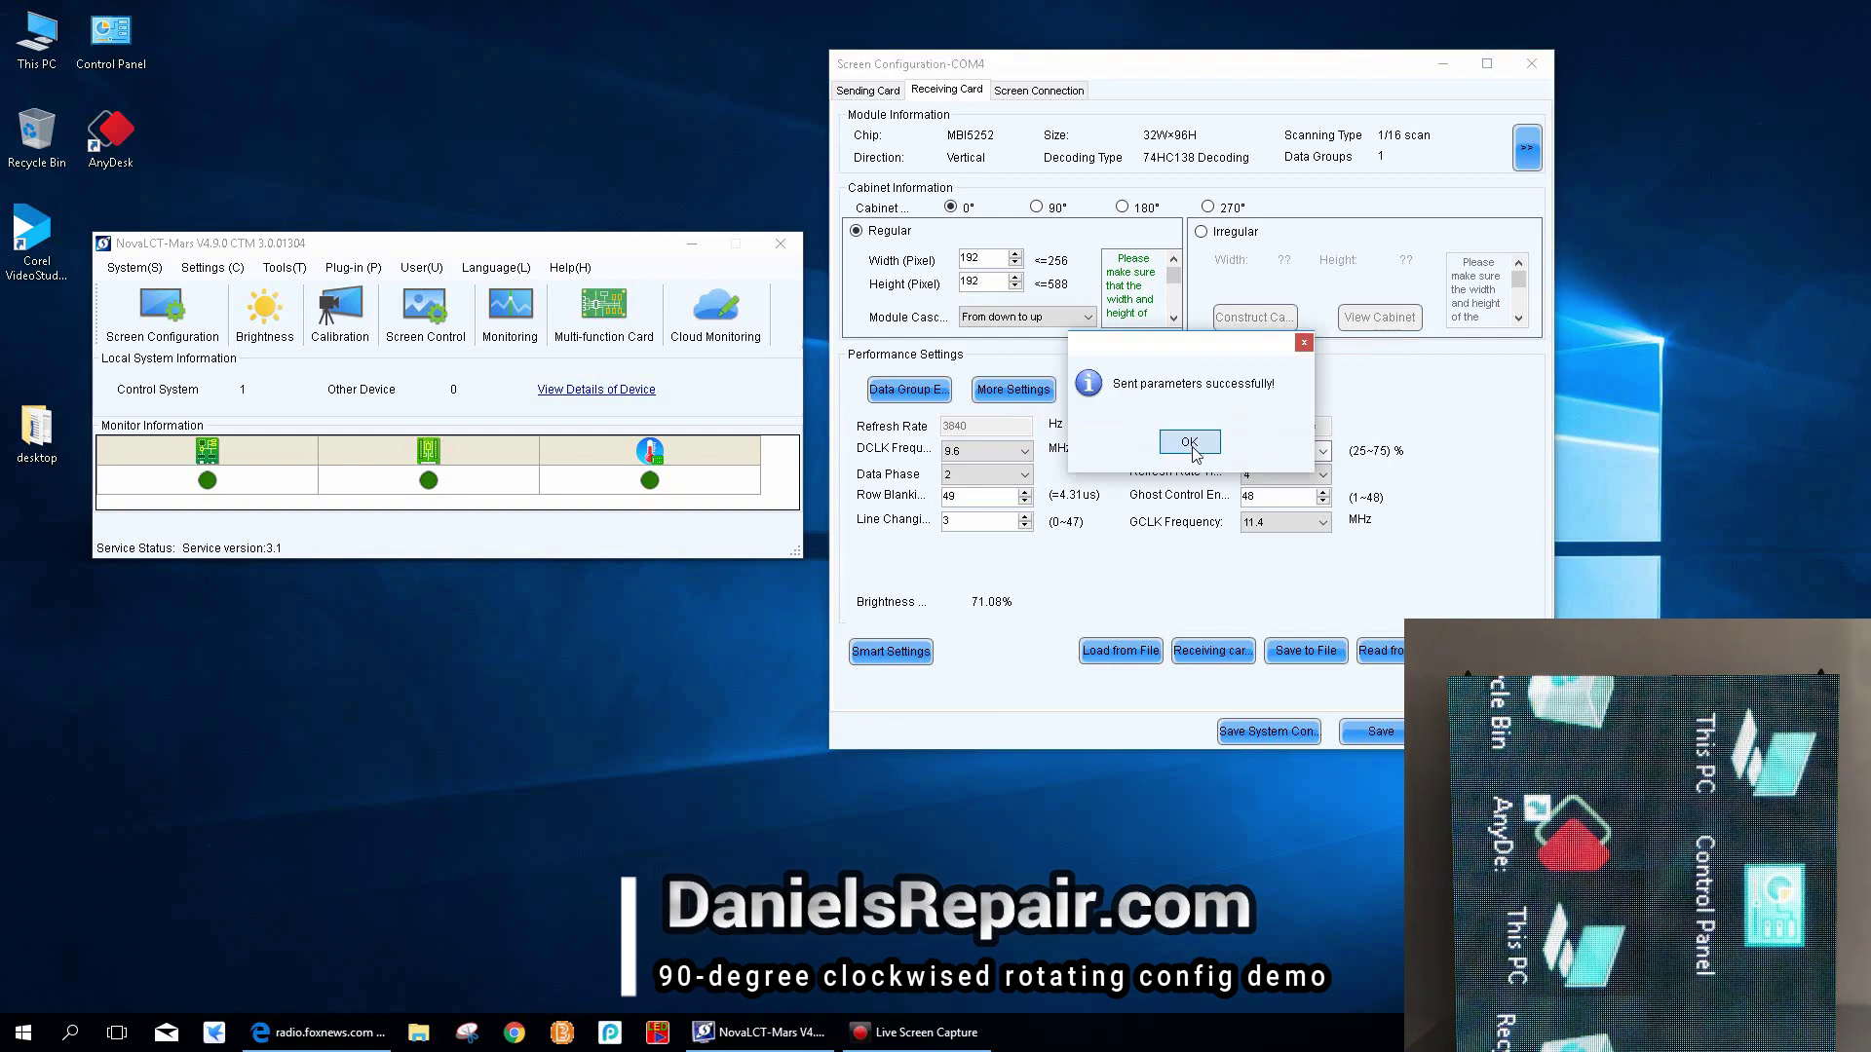
# - Switch the module cascade back to From up to down and resend it to all receiving cards
pyautogui.click(1182, 435)
pyautogui.click(1086, 316)
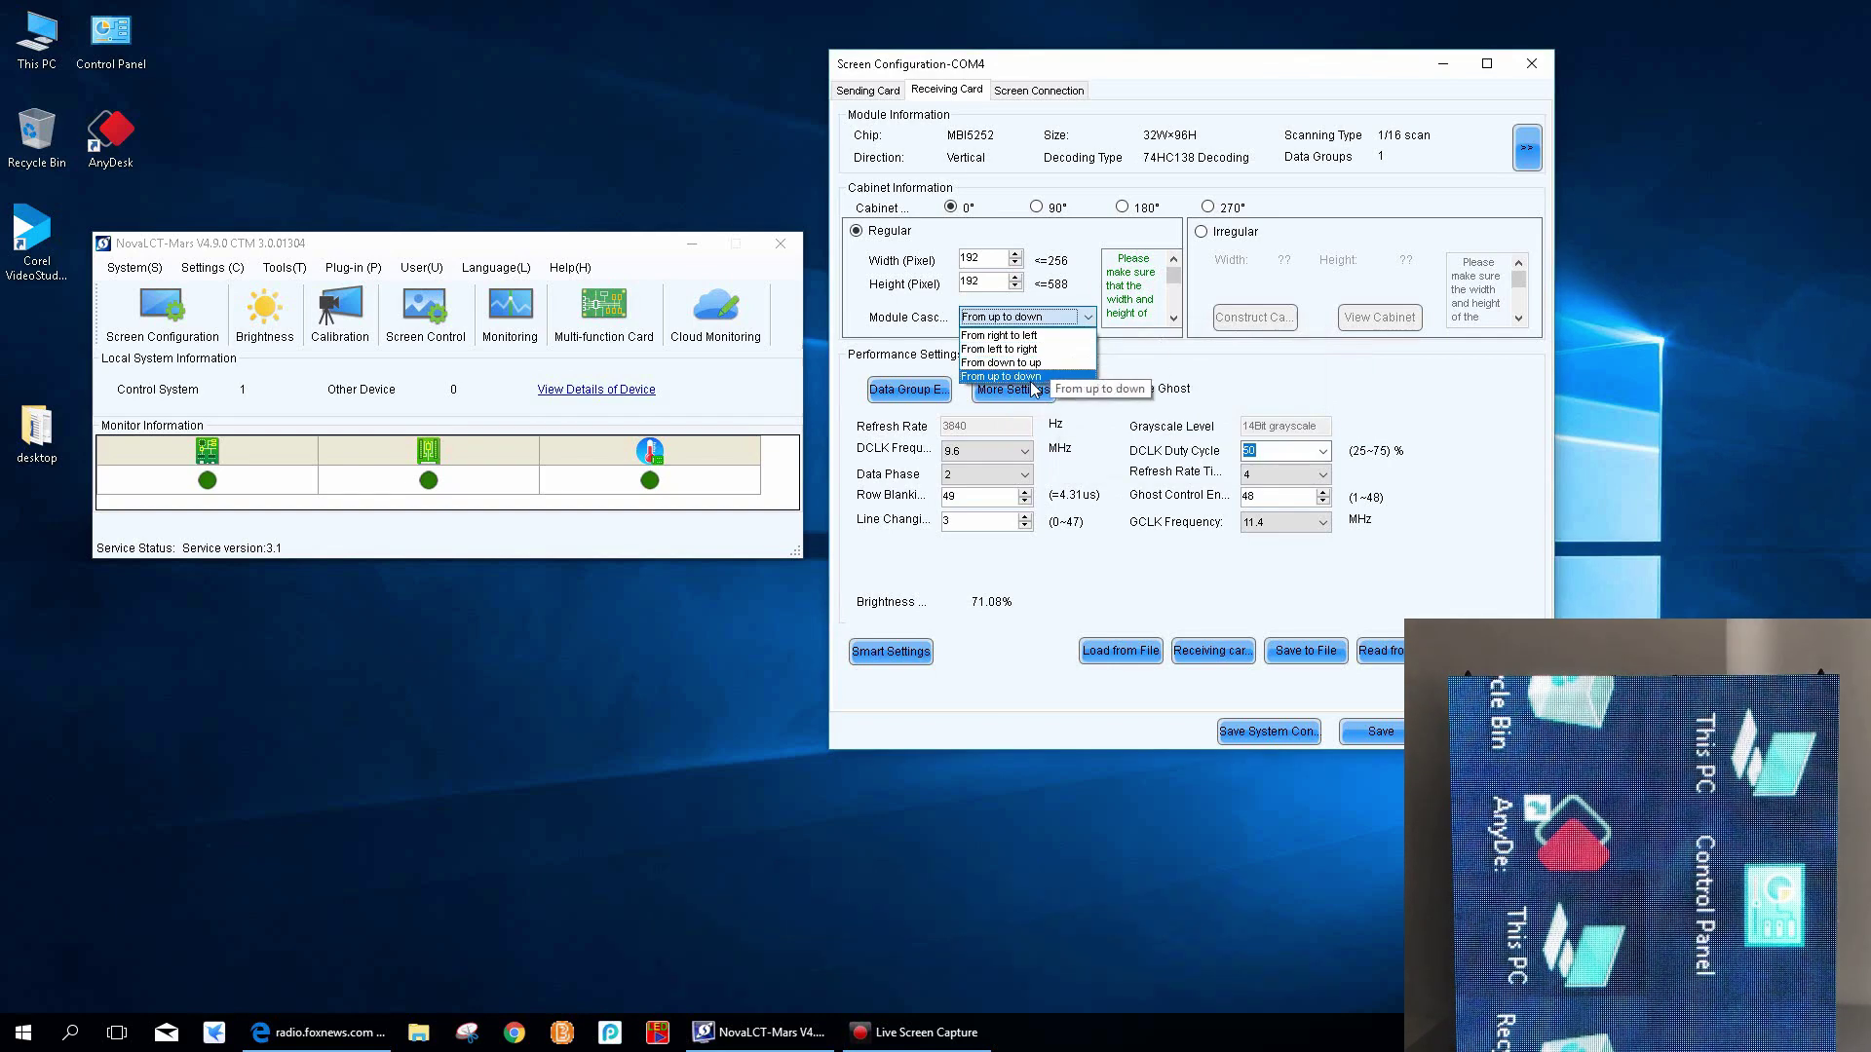
pyautogui.click(1033, 376)
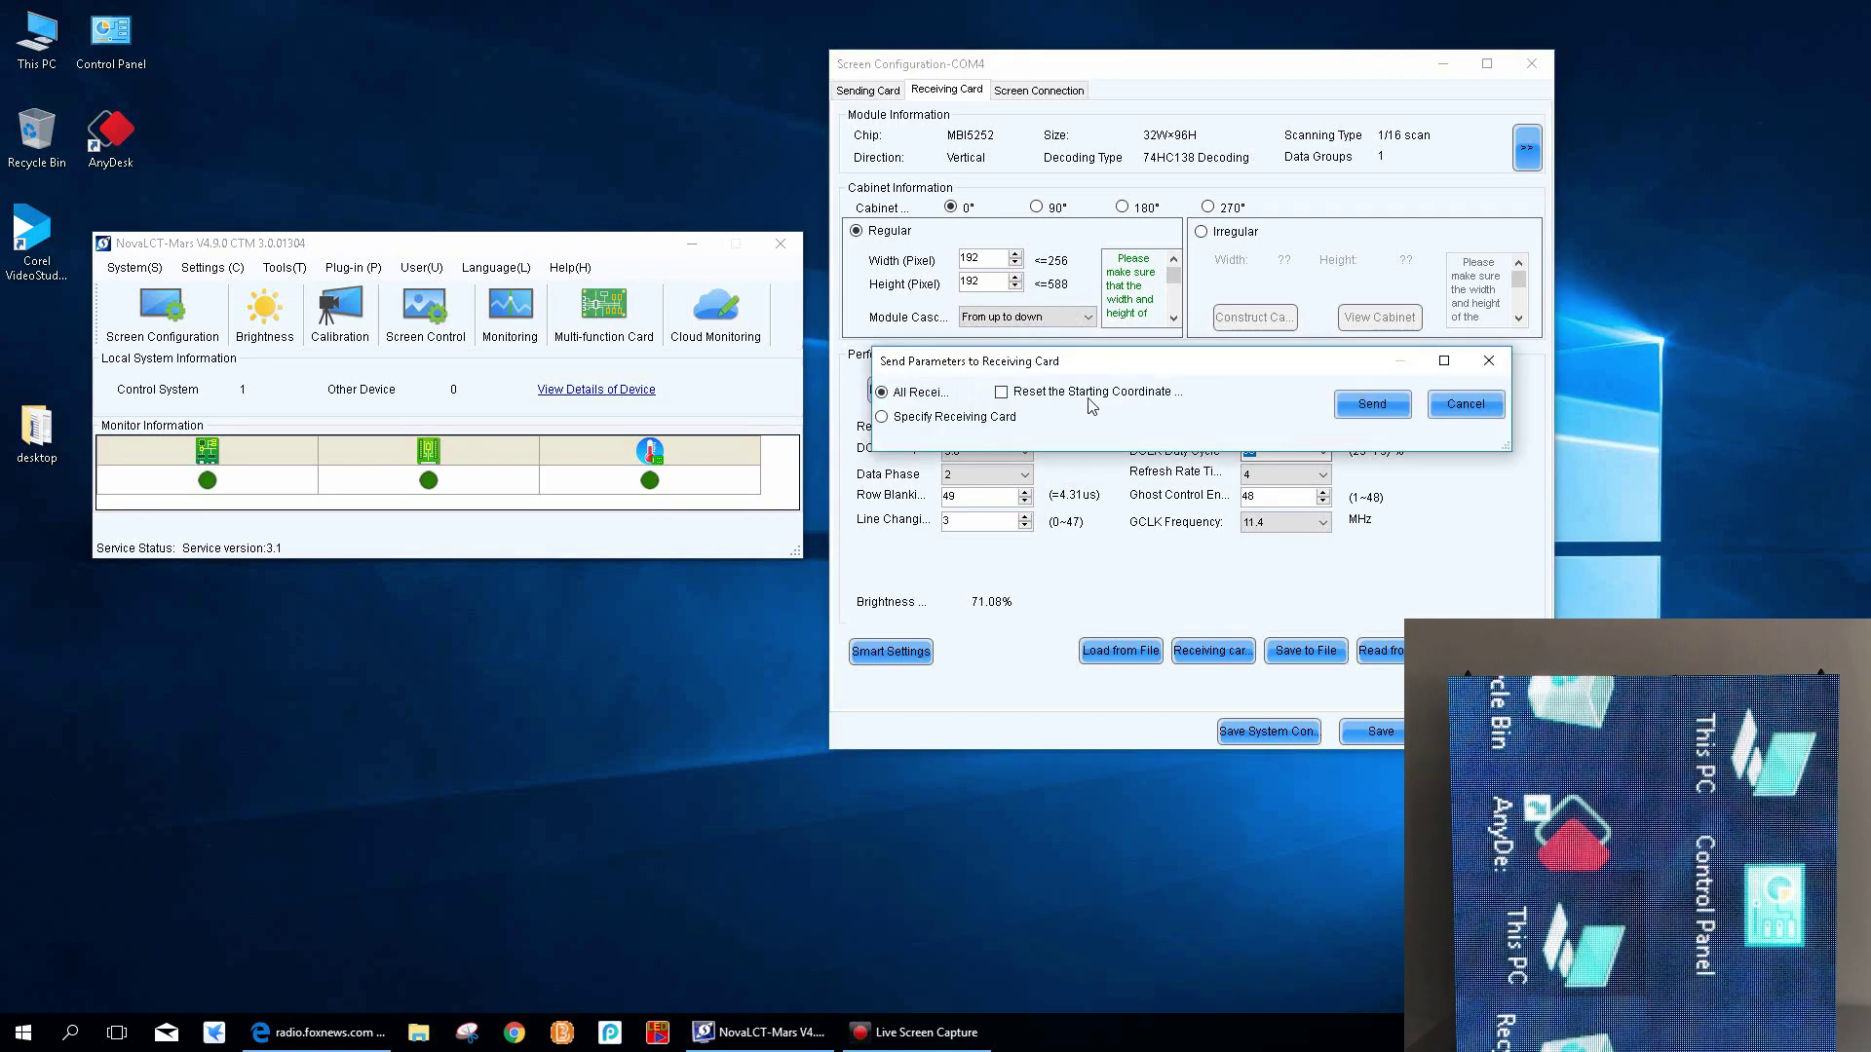
pyautogui.click(1367, 403)
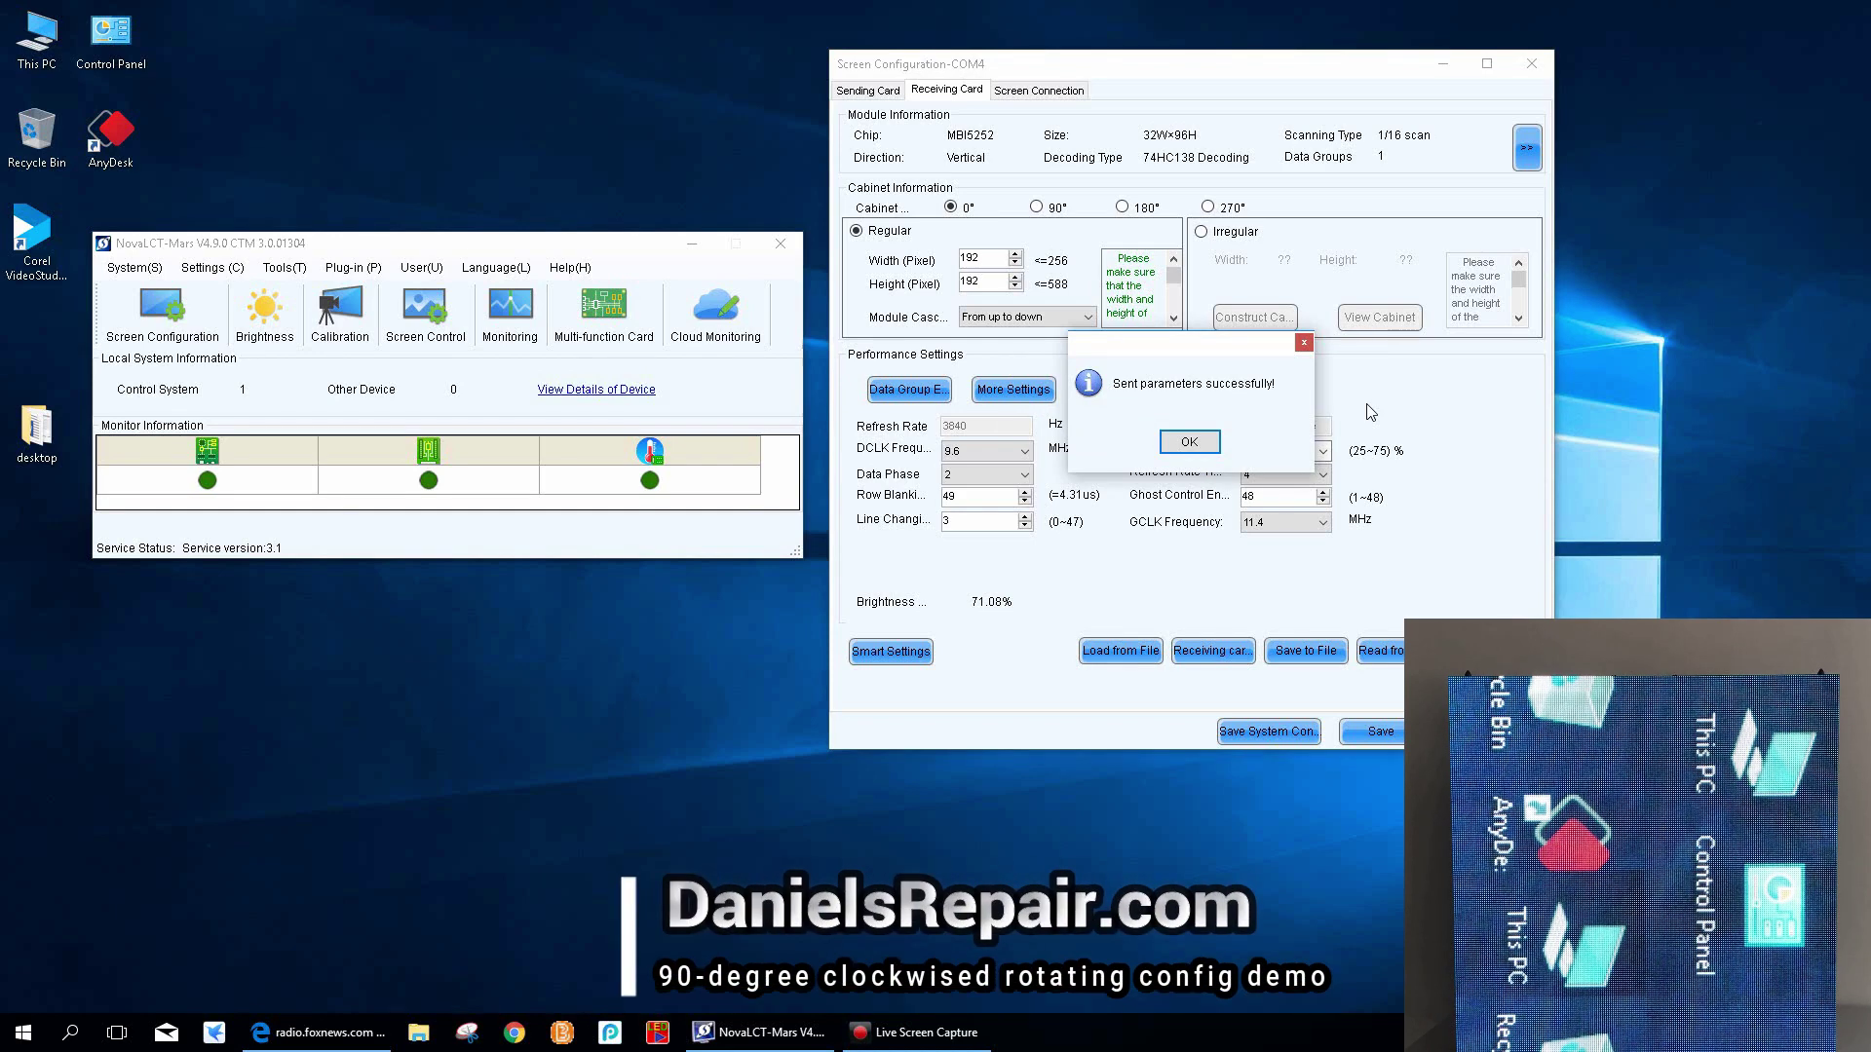
pyautogui.click(1189, 441)
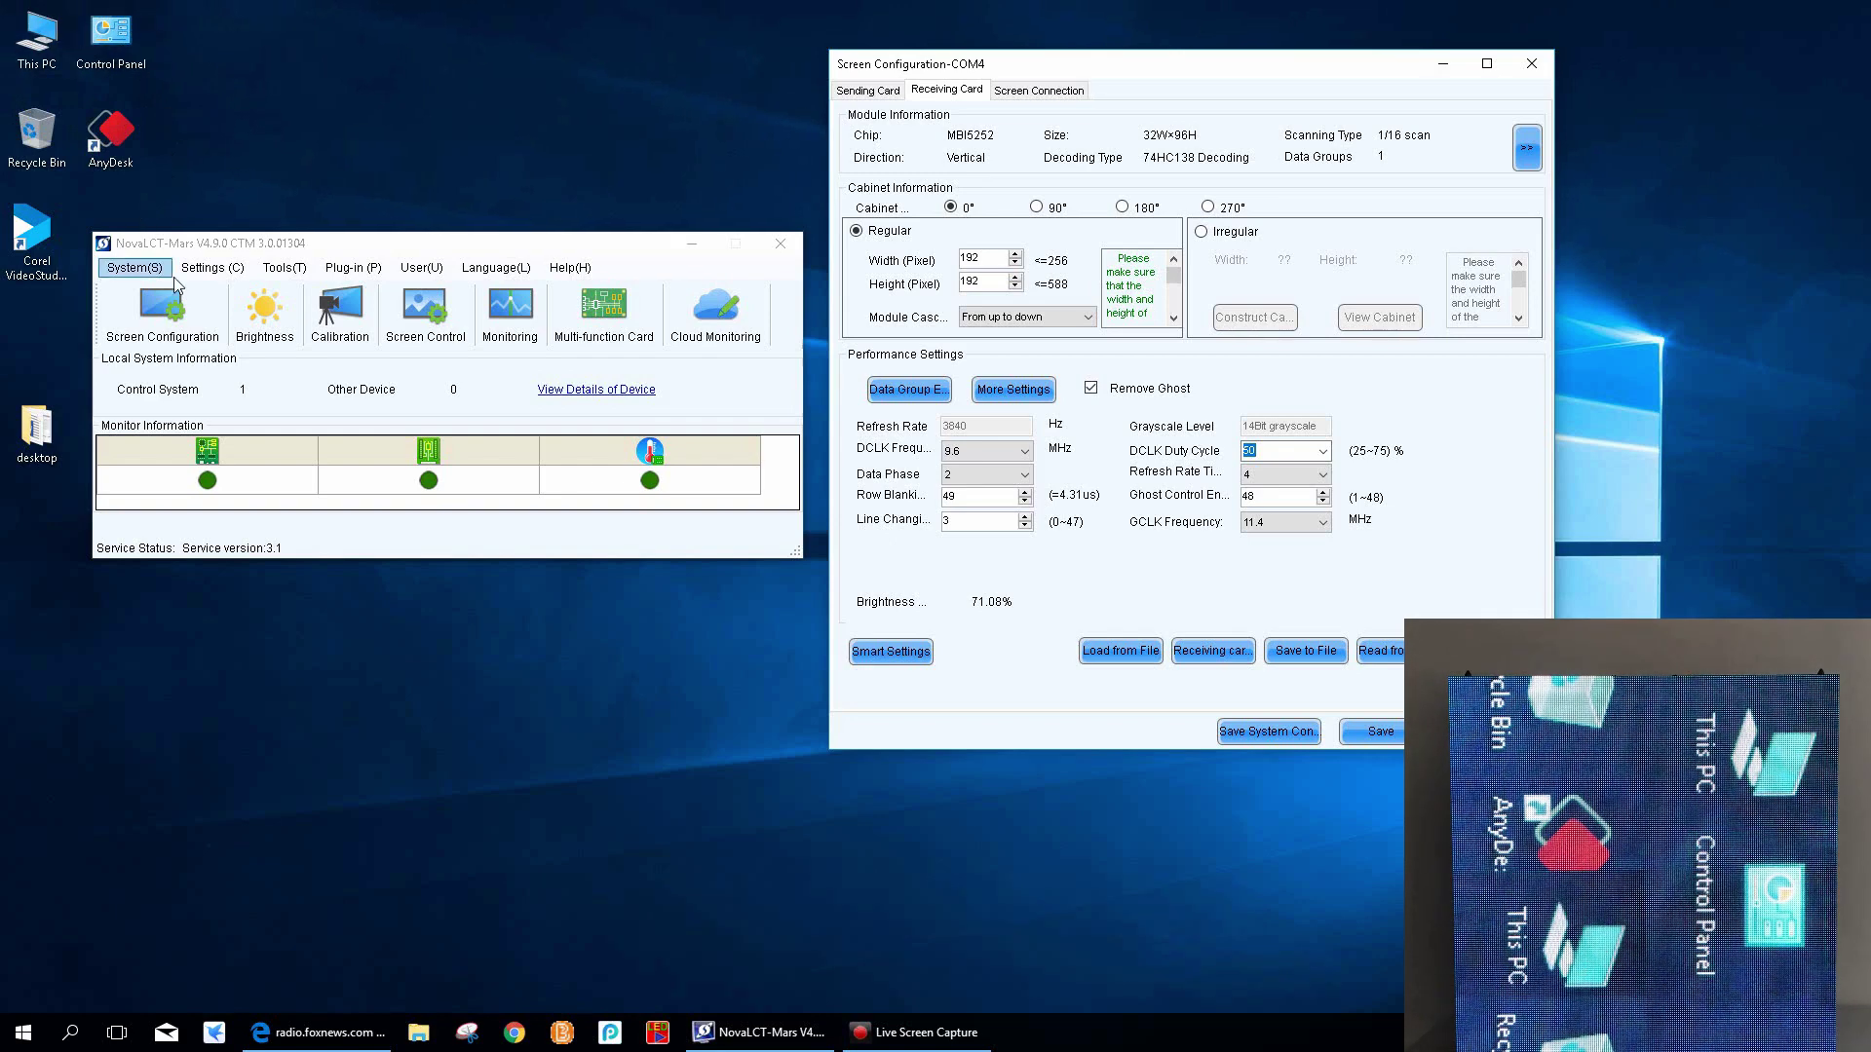
# - Open Data Group Exchange for all receiving cards, numbering groups 1–16 on the LED tile
pyautogui.click(905, 393)
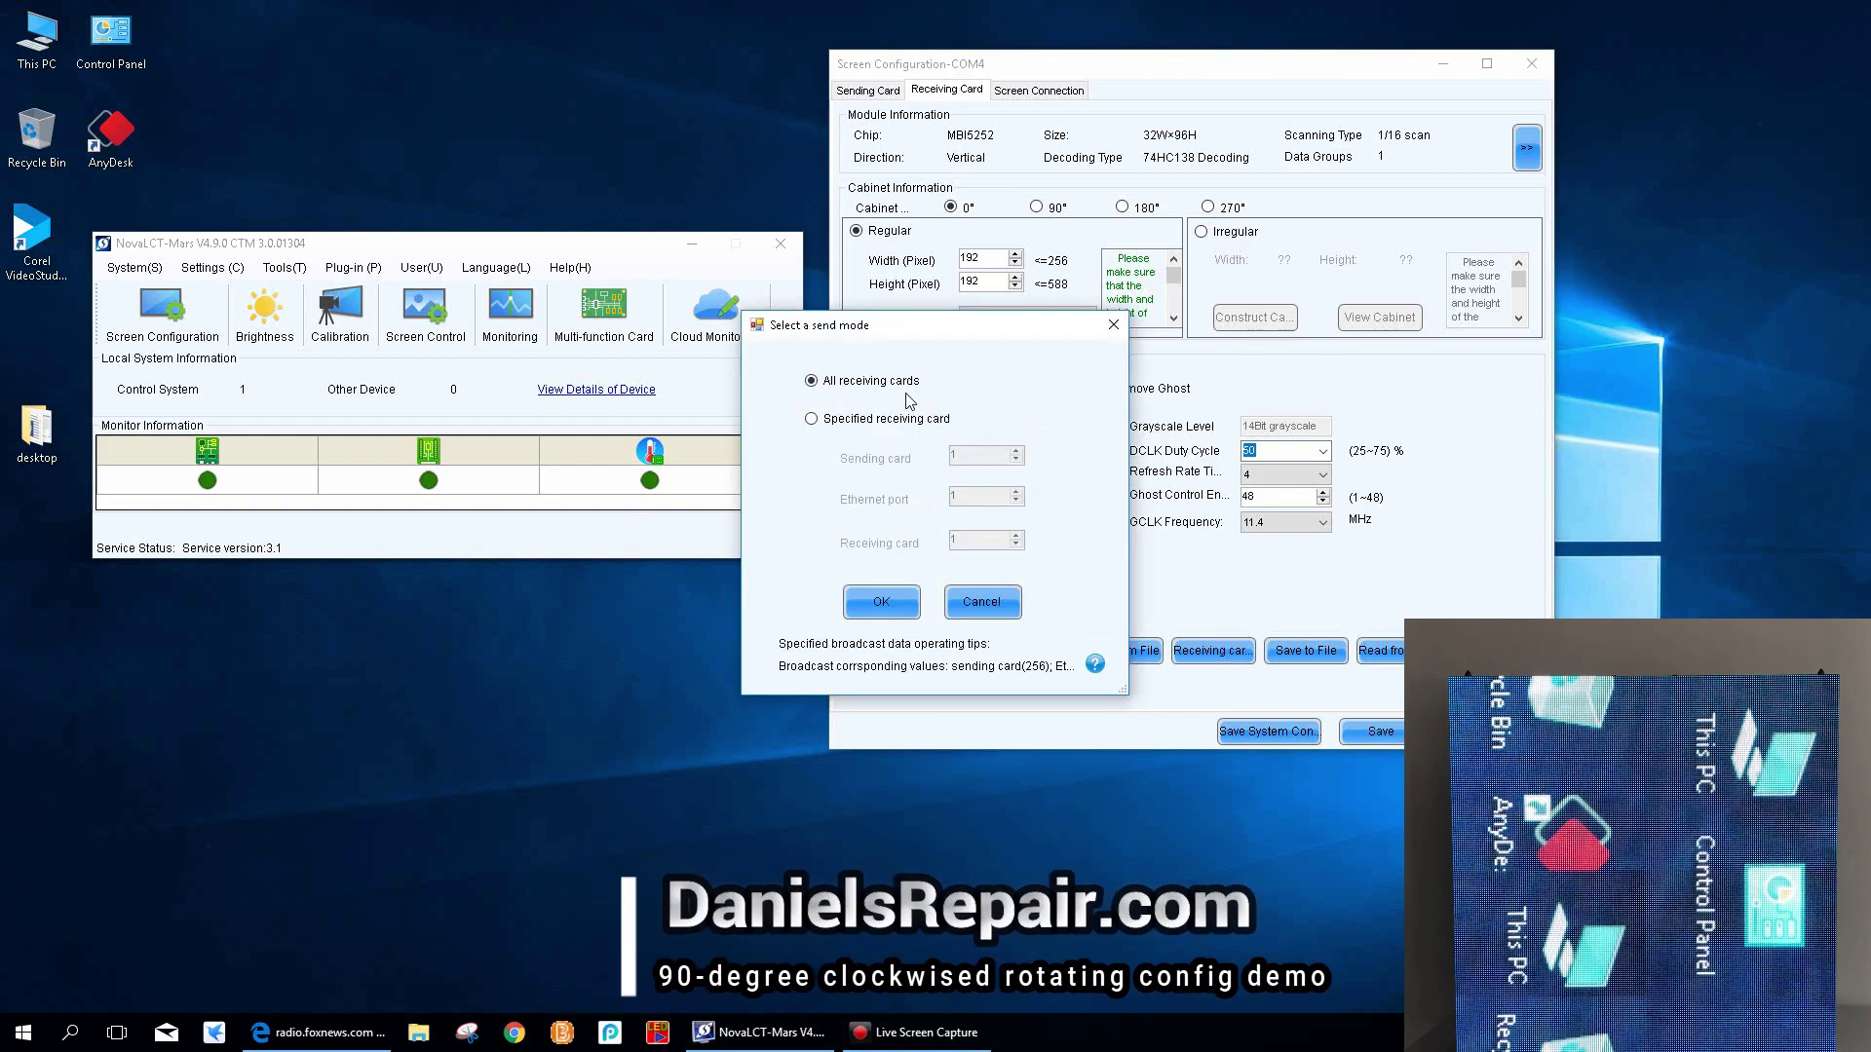
pyautogui.click(899, 604)
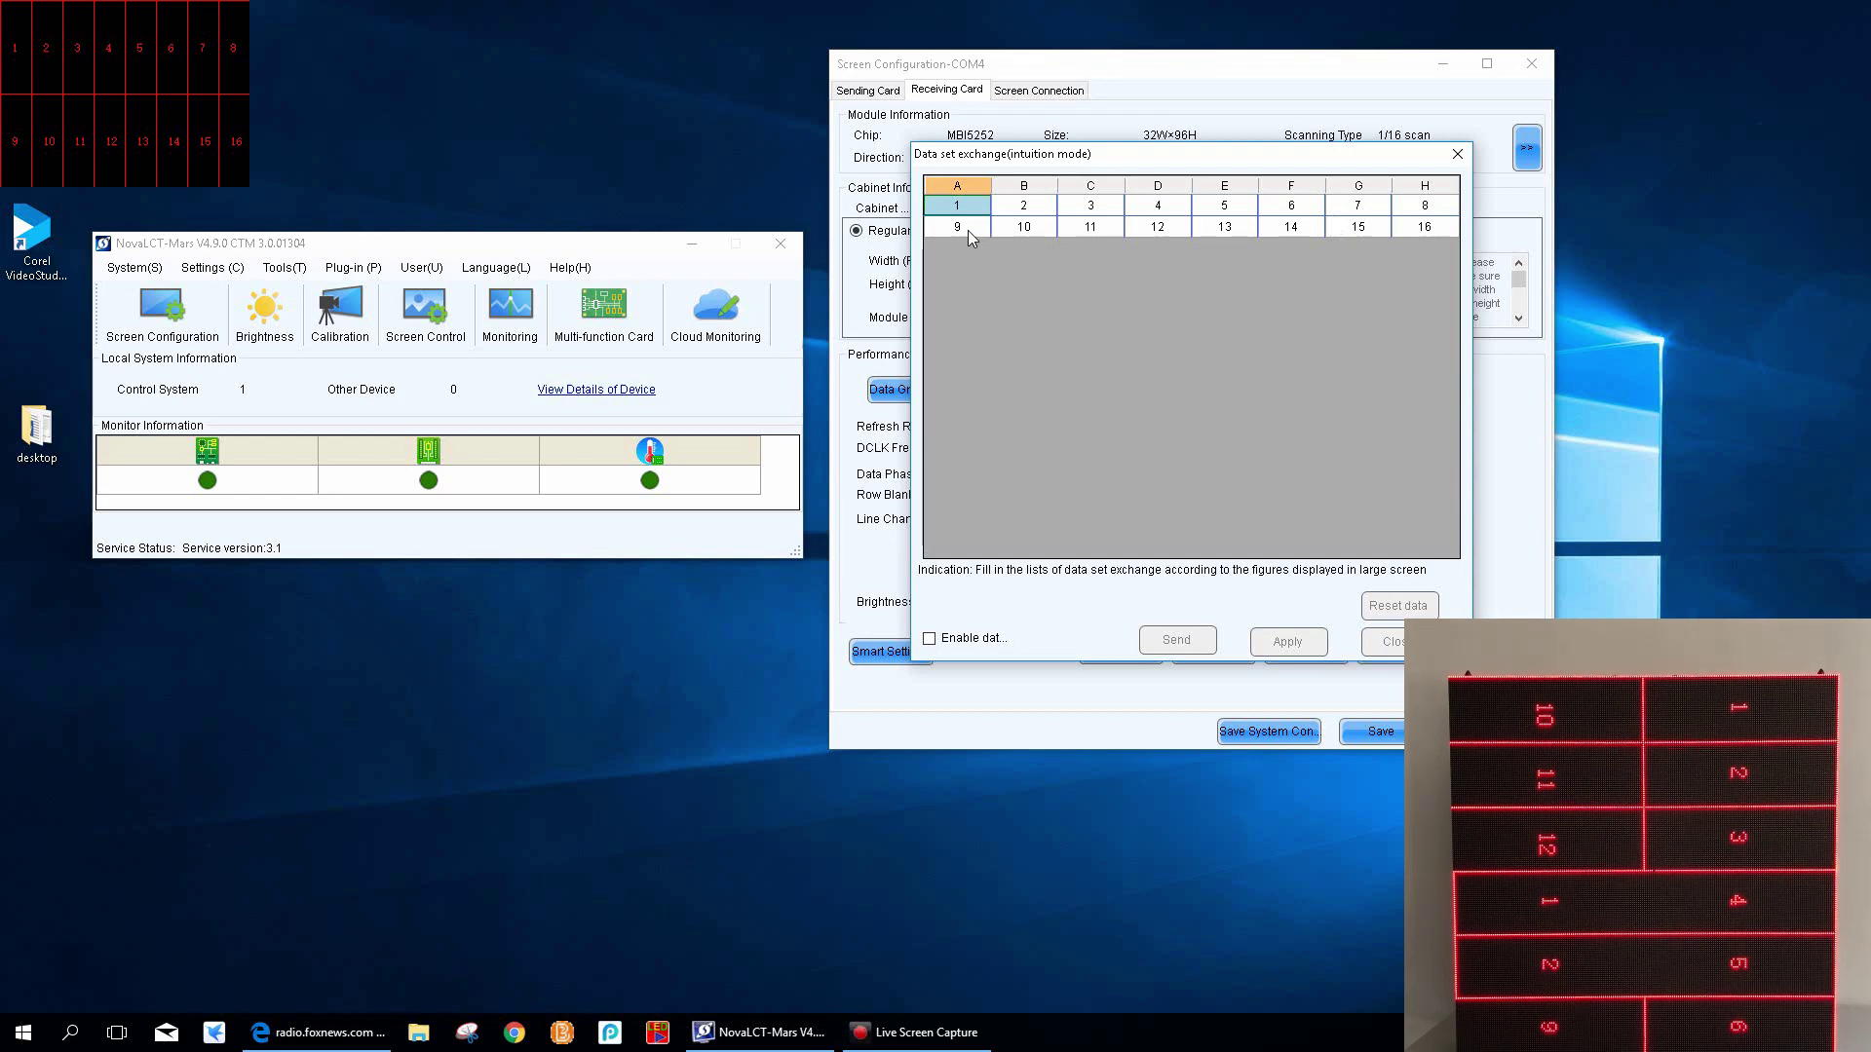
# - Enable data exchange and set cells A2–C2 to 10, 11 and 12
pyautogui.click(932, 641)
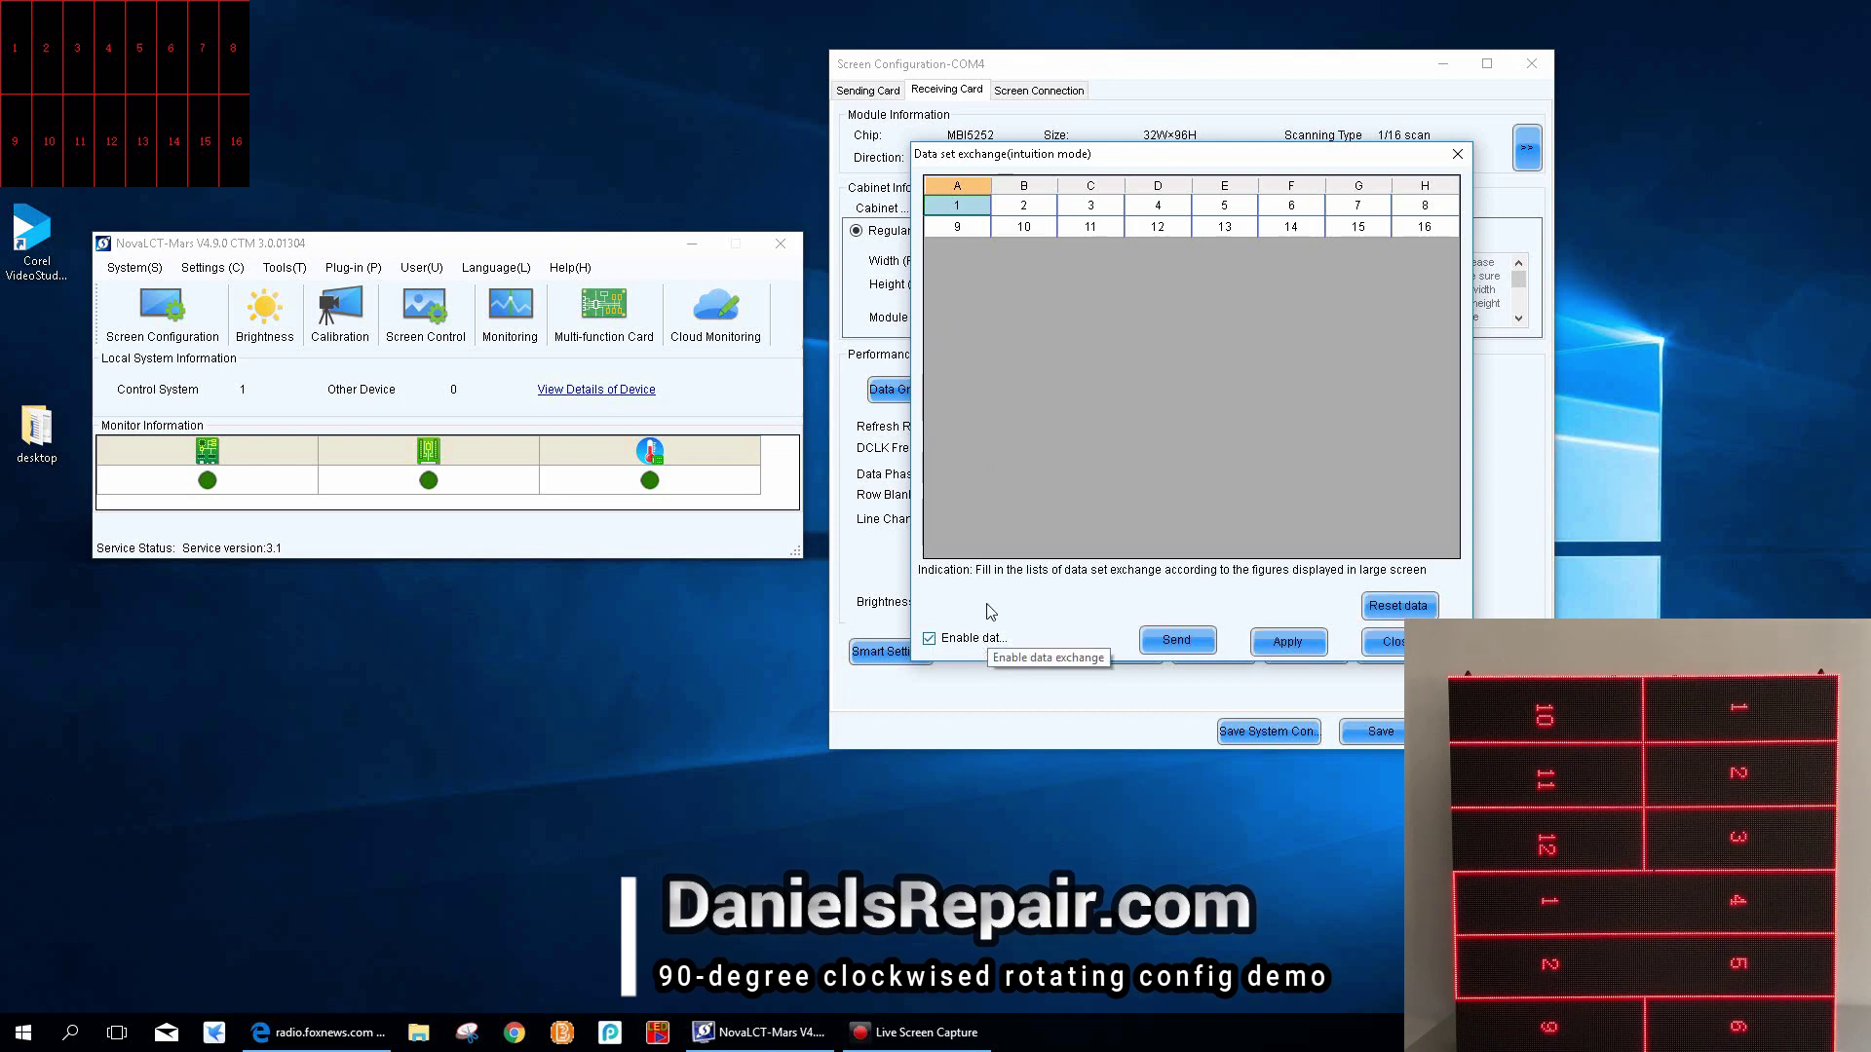
pyautogui.doubleClick(967, 225)
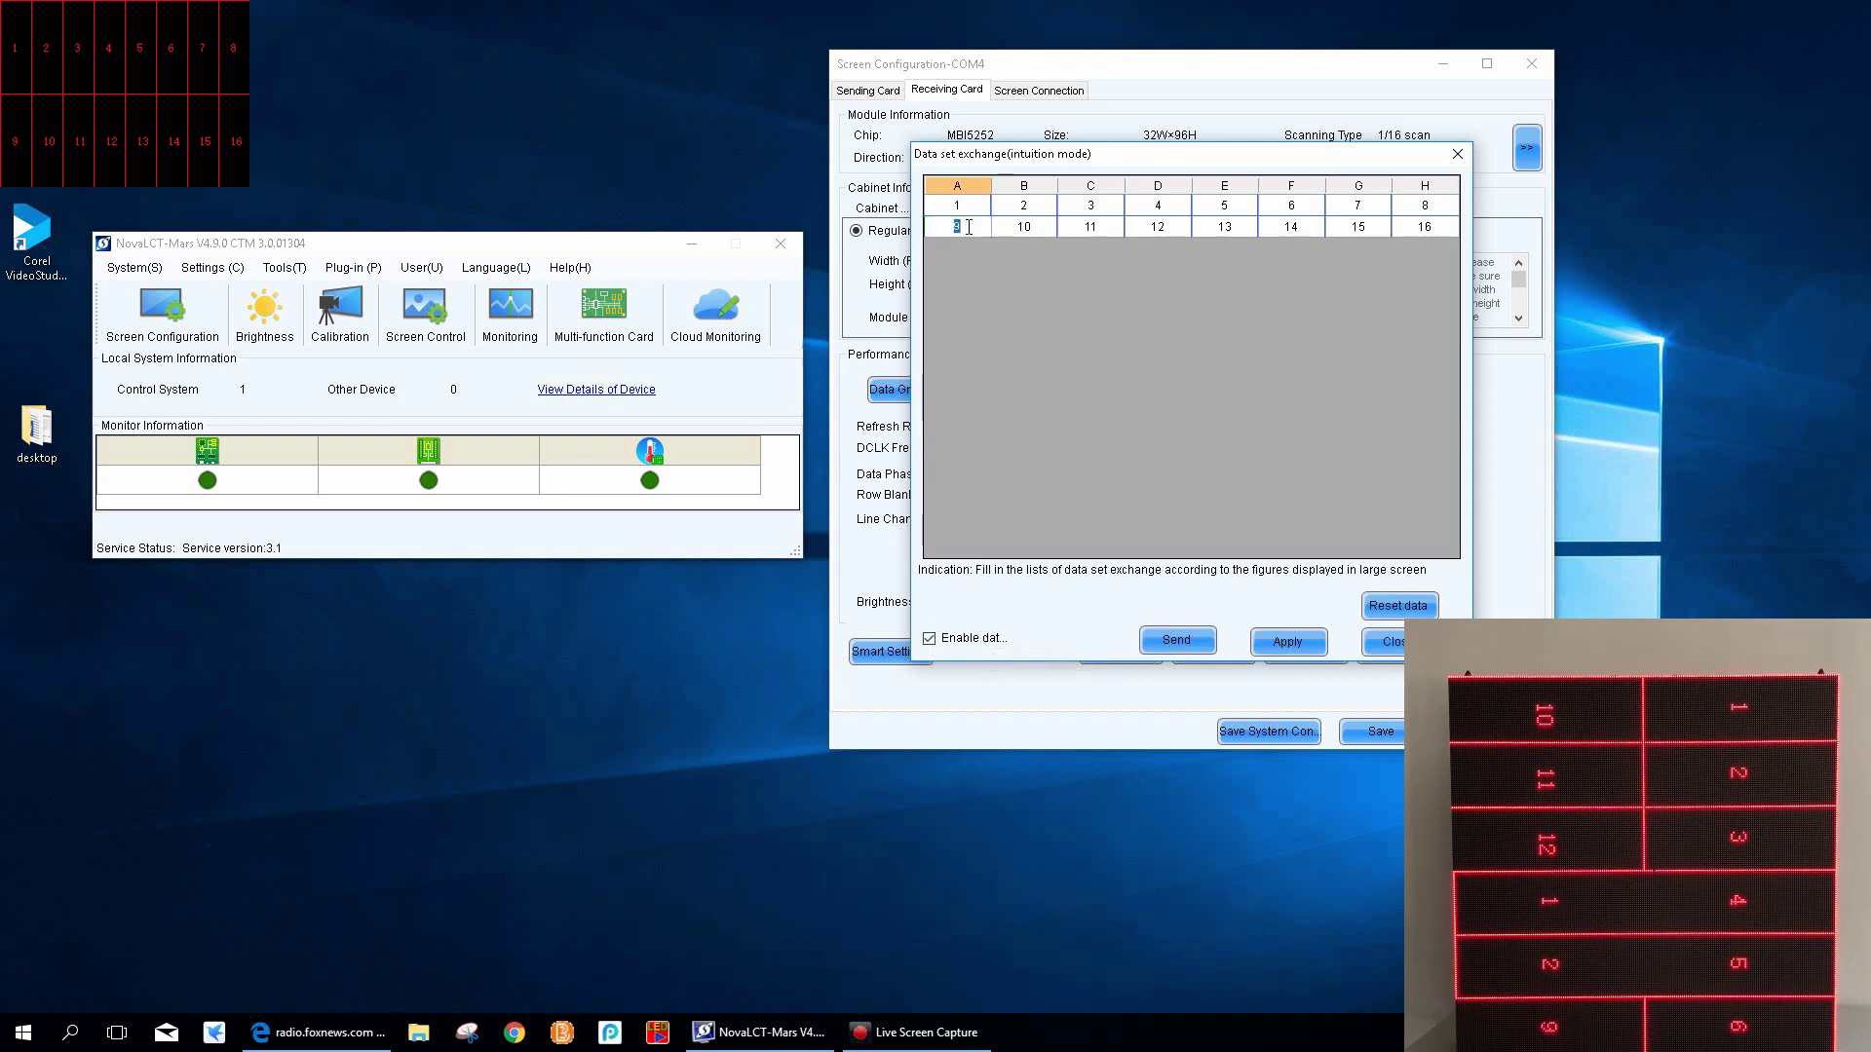
pyautogui.write('10')
pyautogui.click(1023, 228)
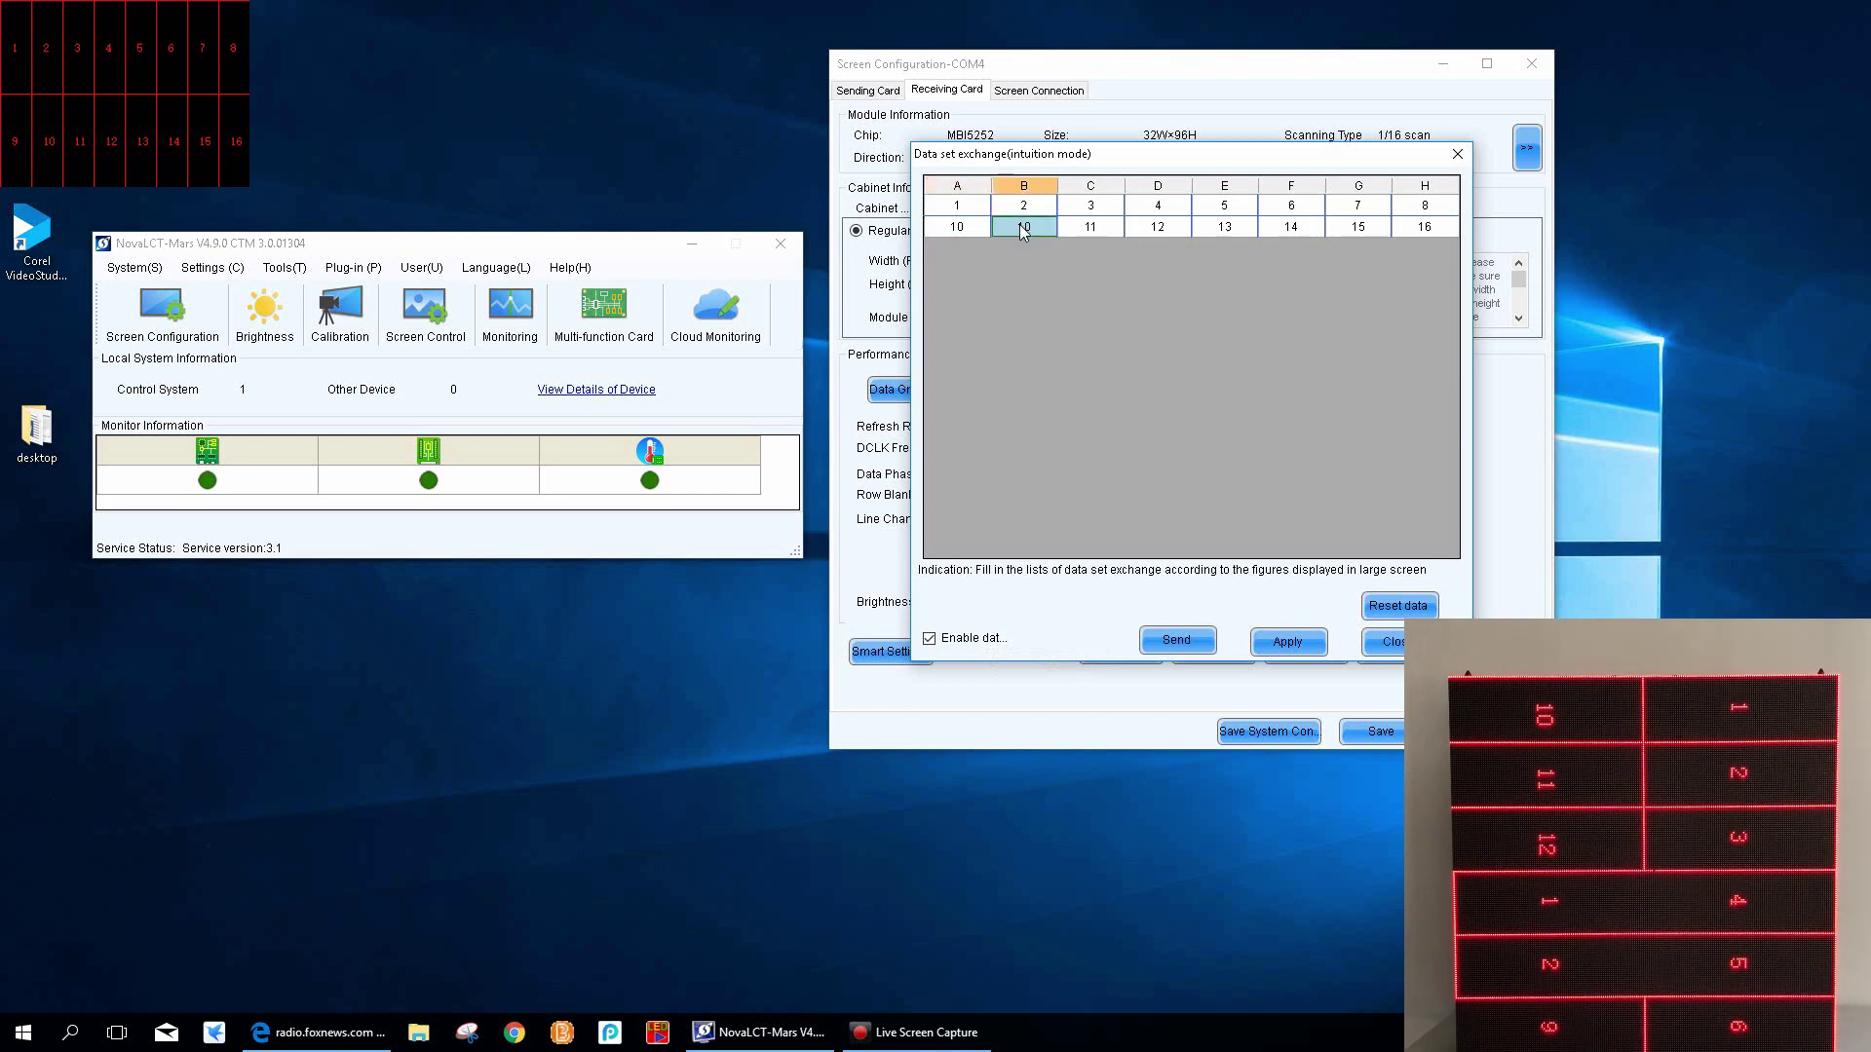
pyautogui.write('11')
pyautogui.click(1099, 230)
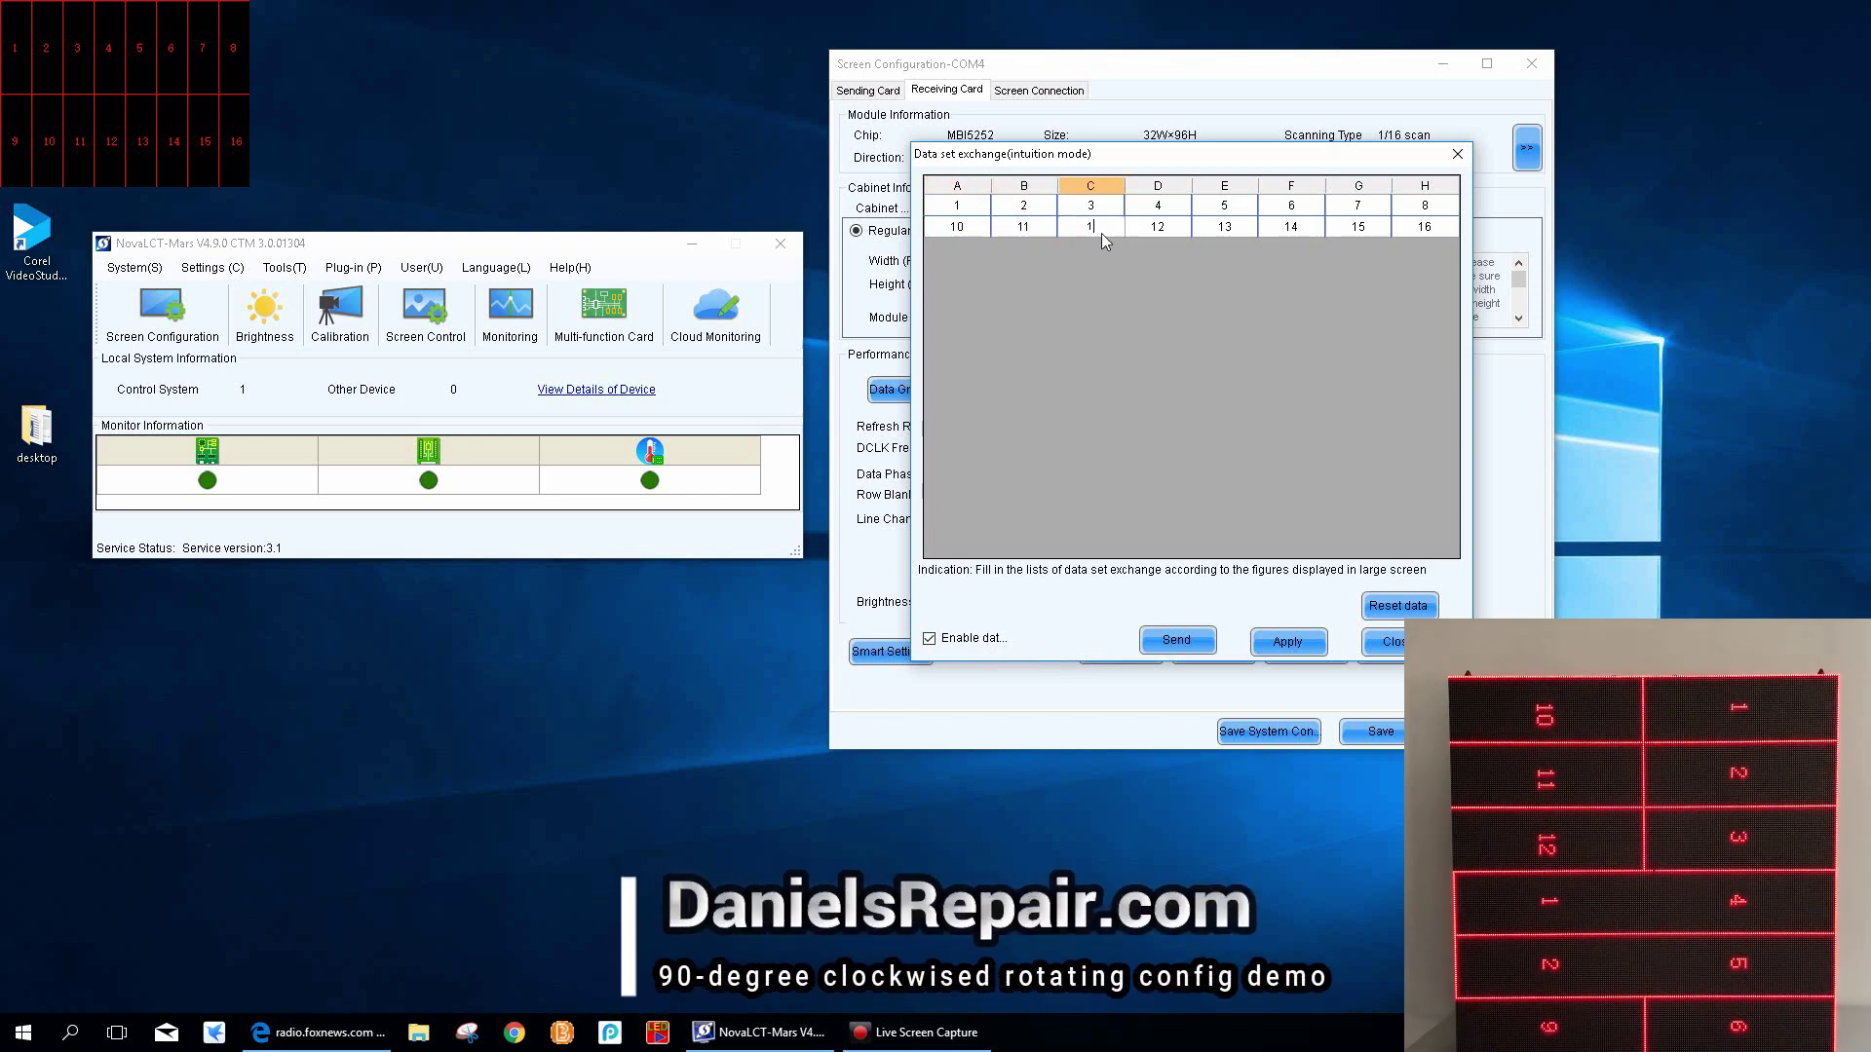
pyautogui.write('1')
pyautogui.click(1153, 230)
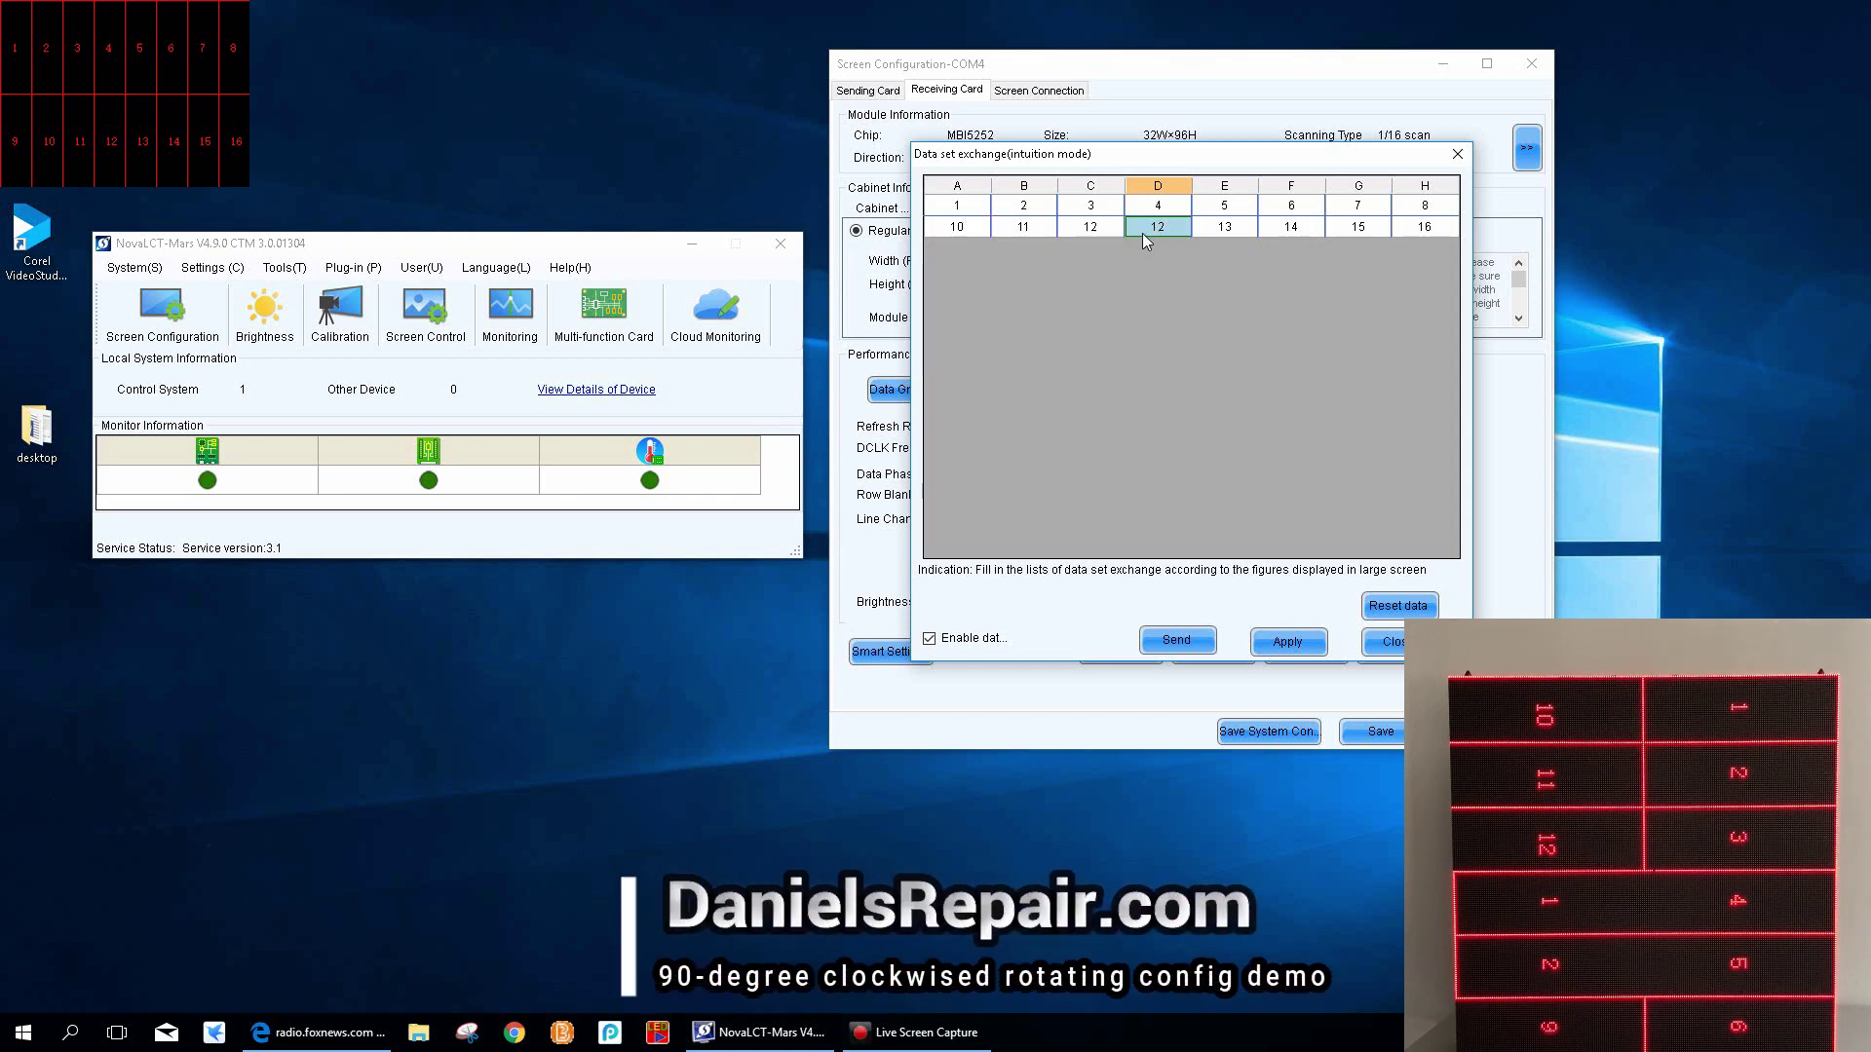
# - Set cells D2–F2 to 7, 8 and 9, then apply the exchange
pyautogui.click(1147, 227)
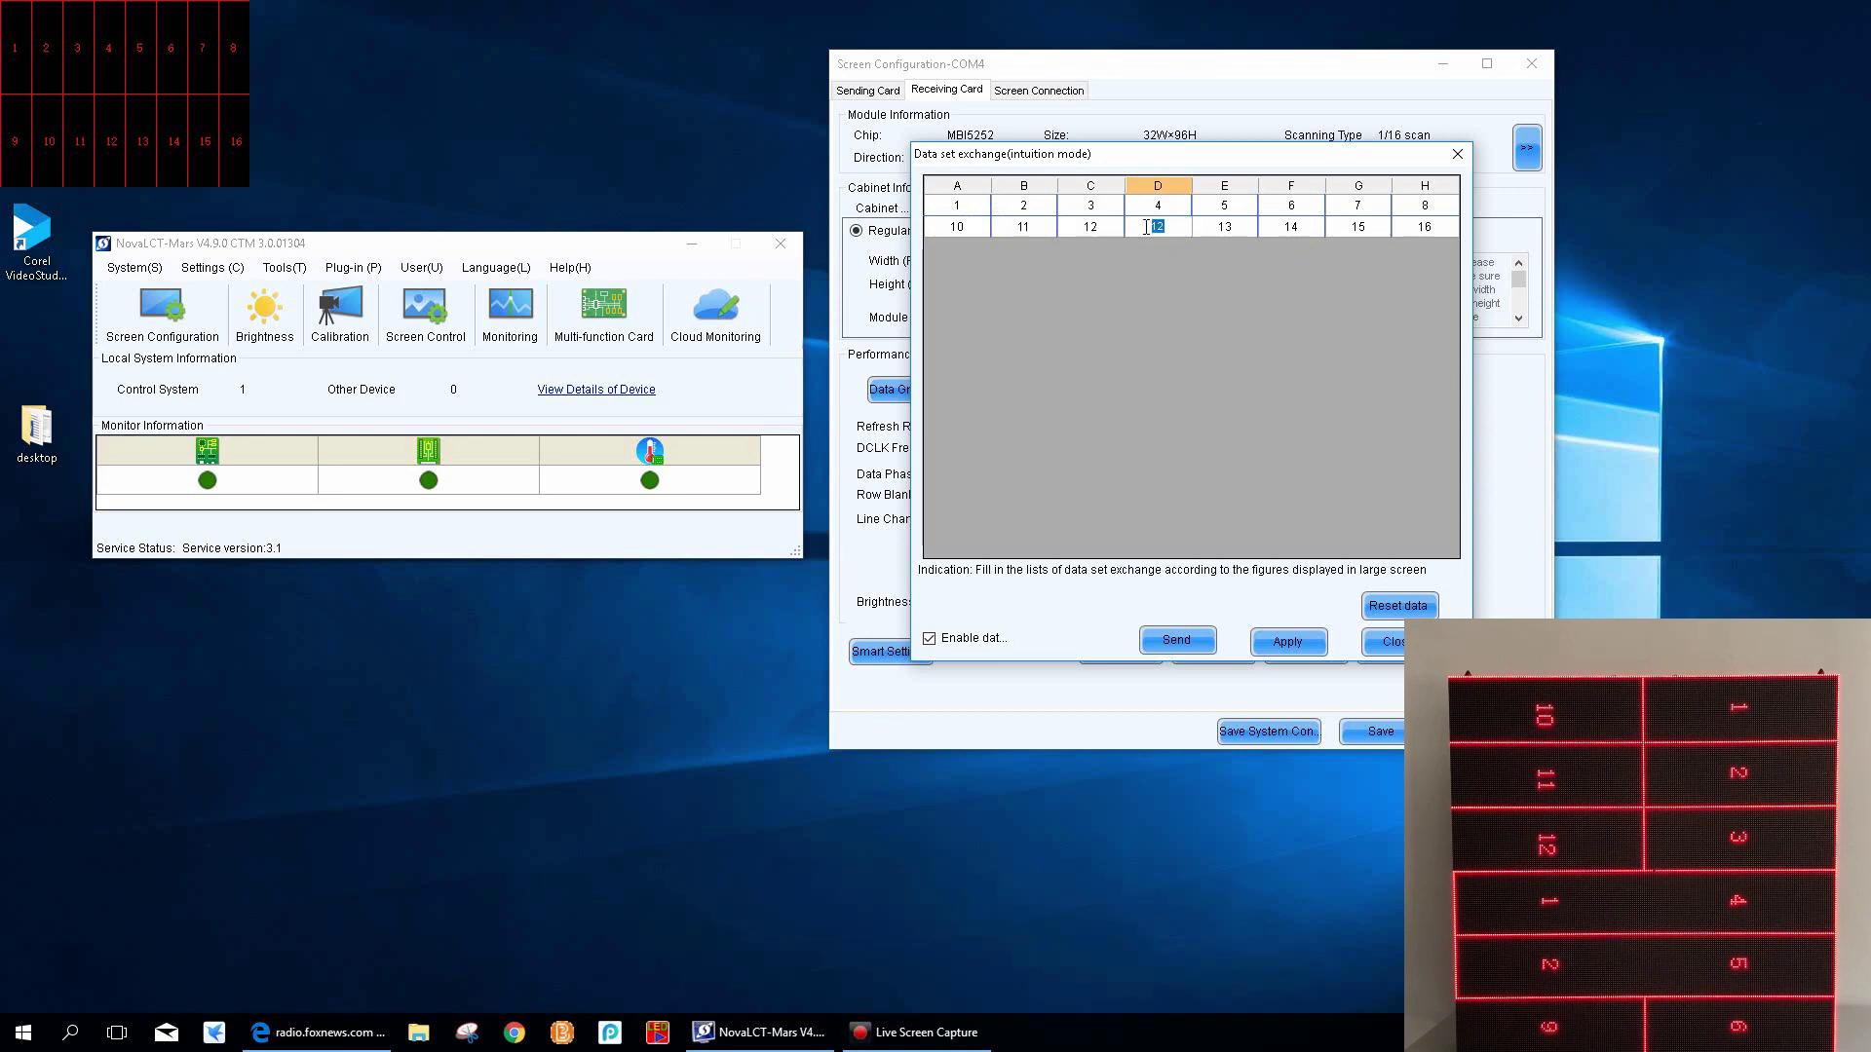
pyautogui.write('7')
pyautogui.click(1213, 224)
pyautogui.click(1210, 222)
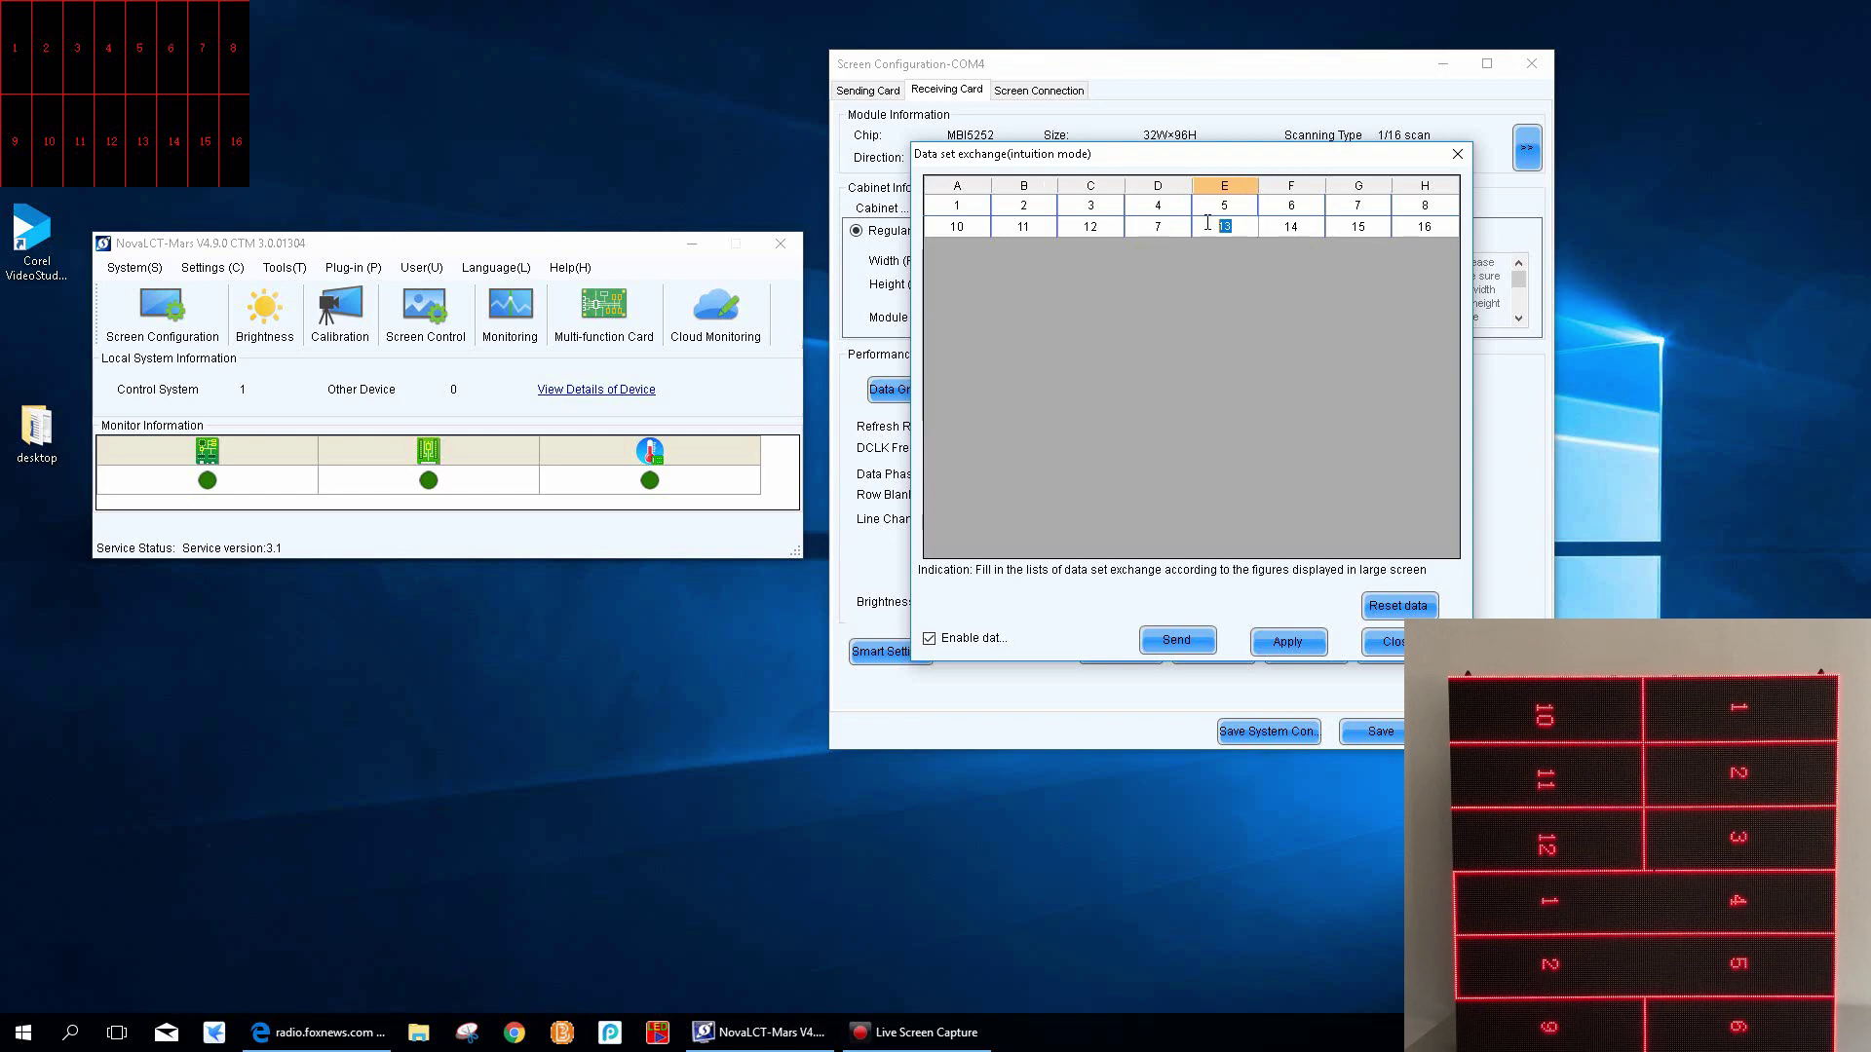
pyautogui.write('8')
pyautogui.click(1299, 226)
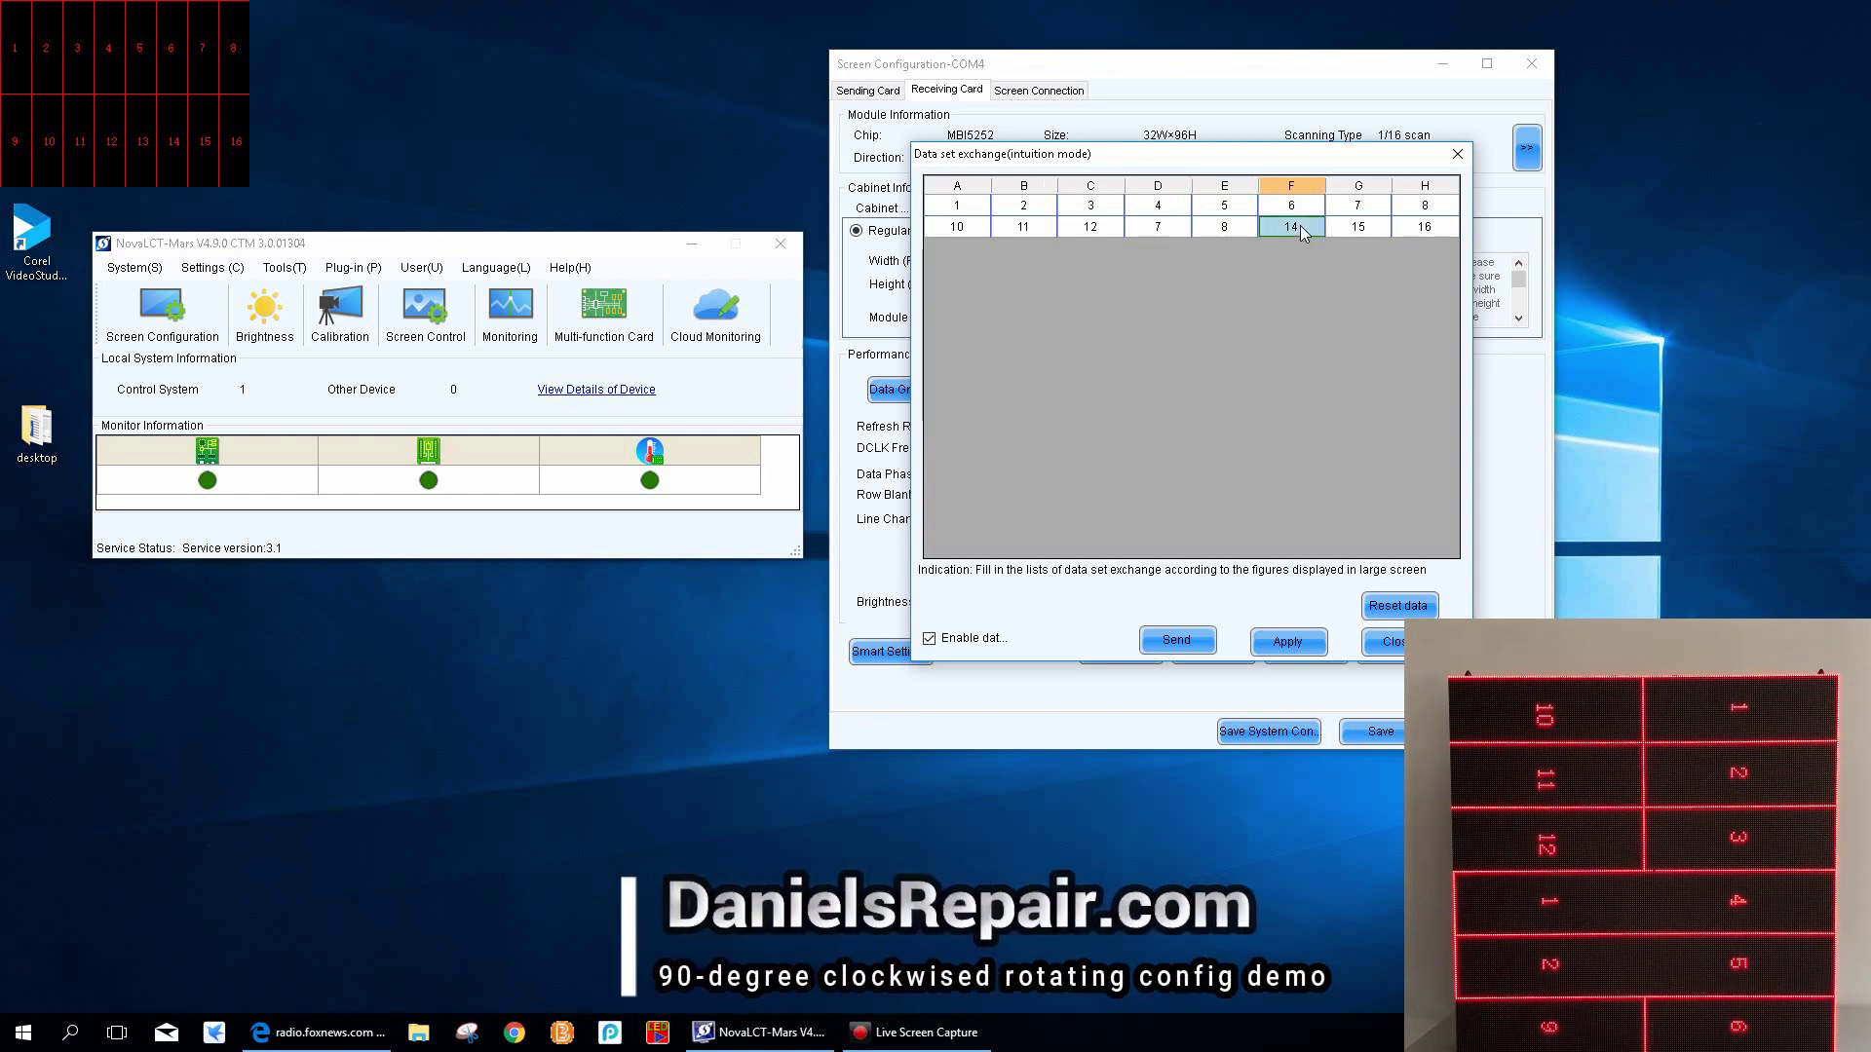
pyautogui.click(1284, 226)
pyautogui.write('9')
pyautogui.click(1358, 207)
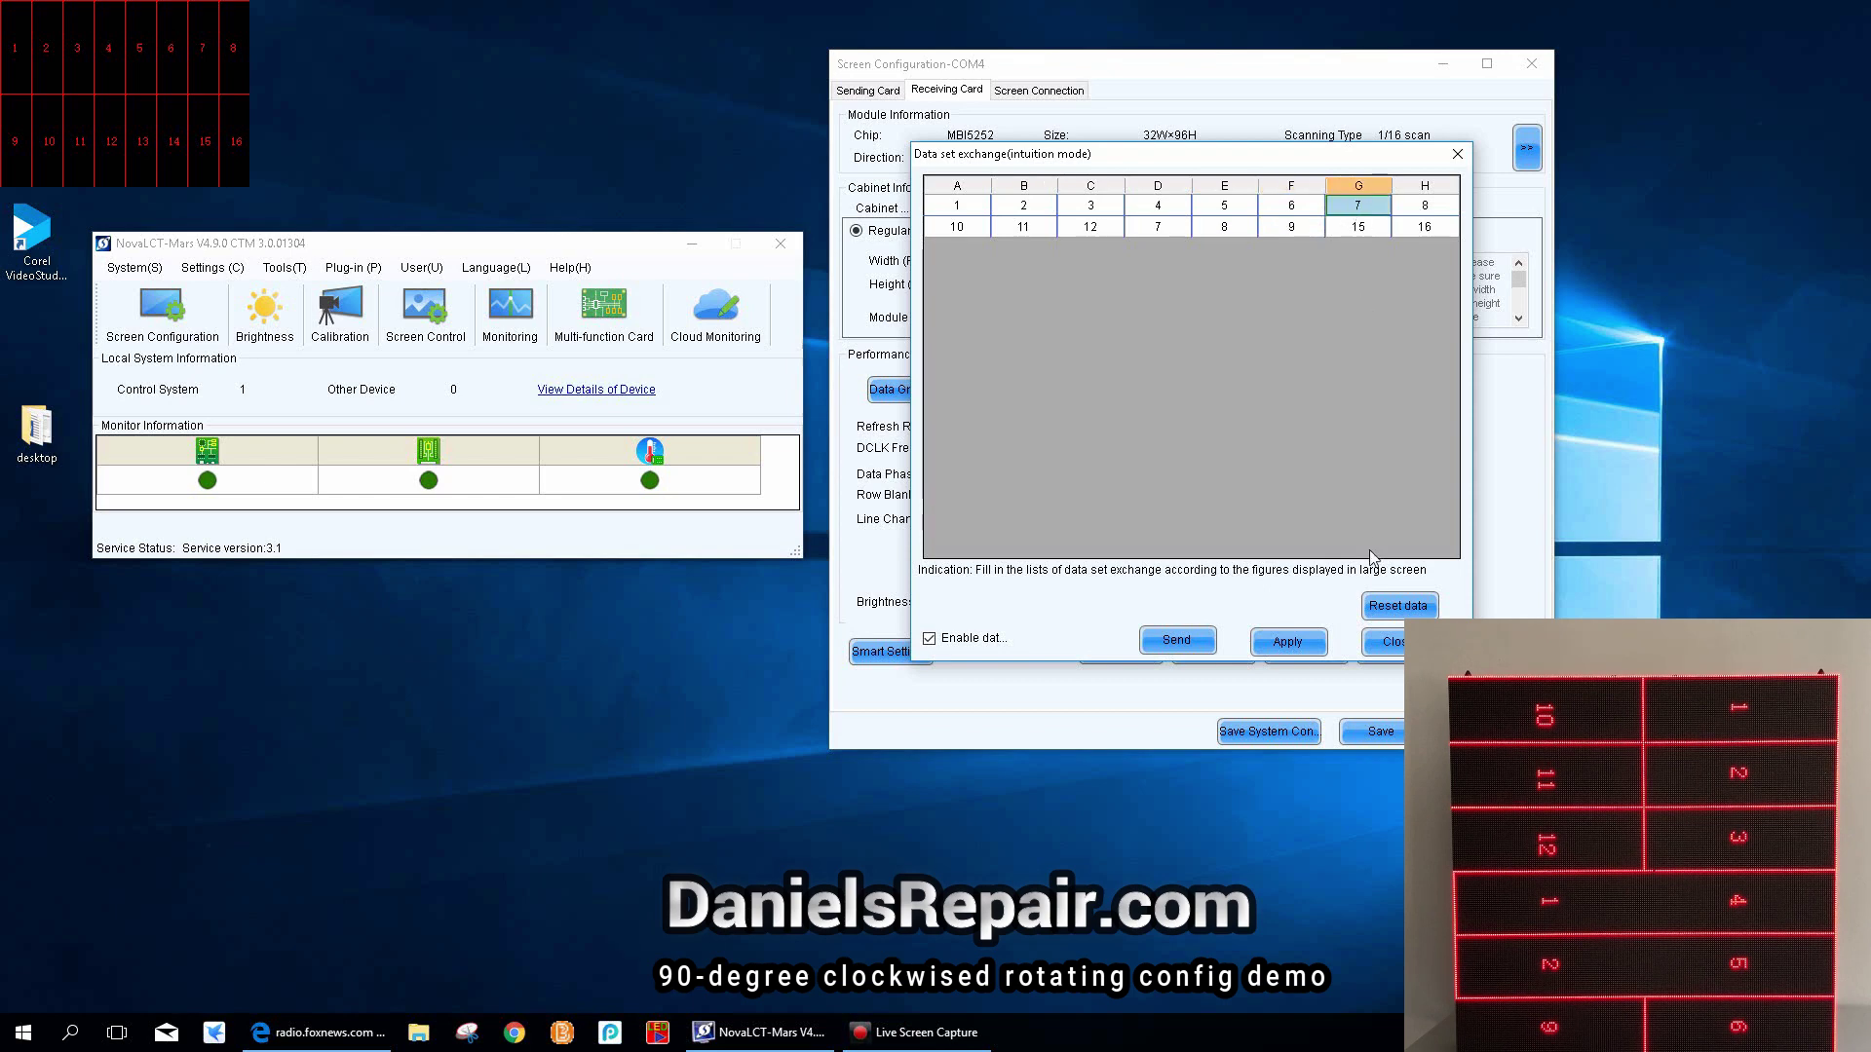
pyautogui.click(1301, 645)
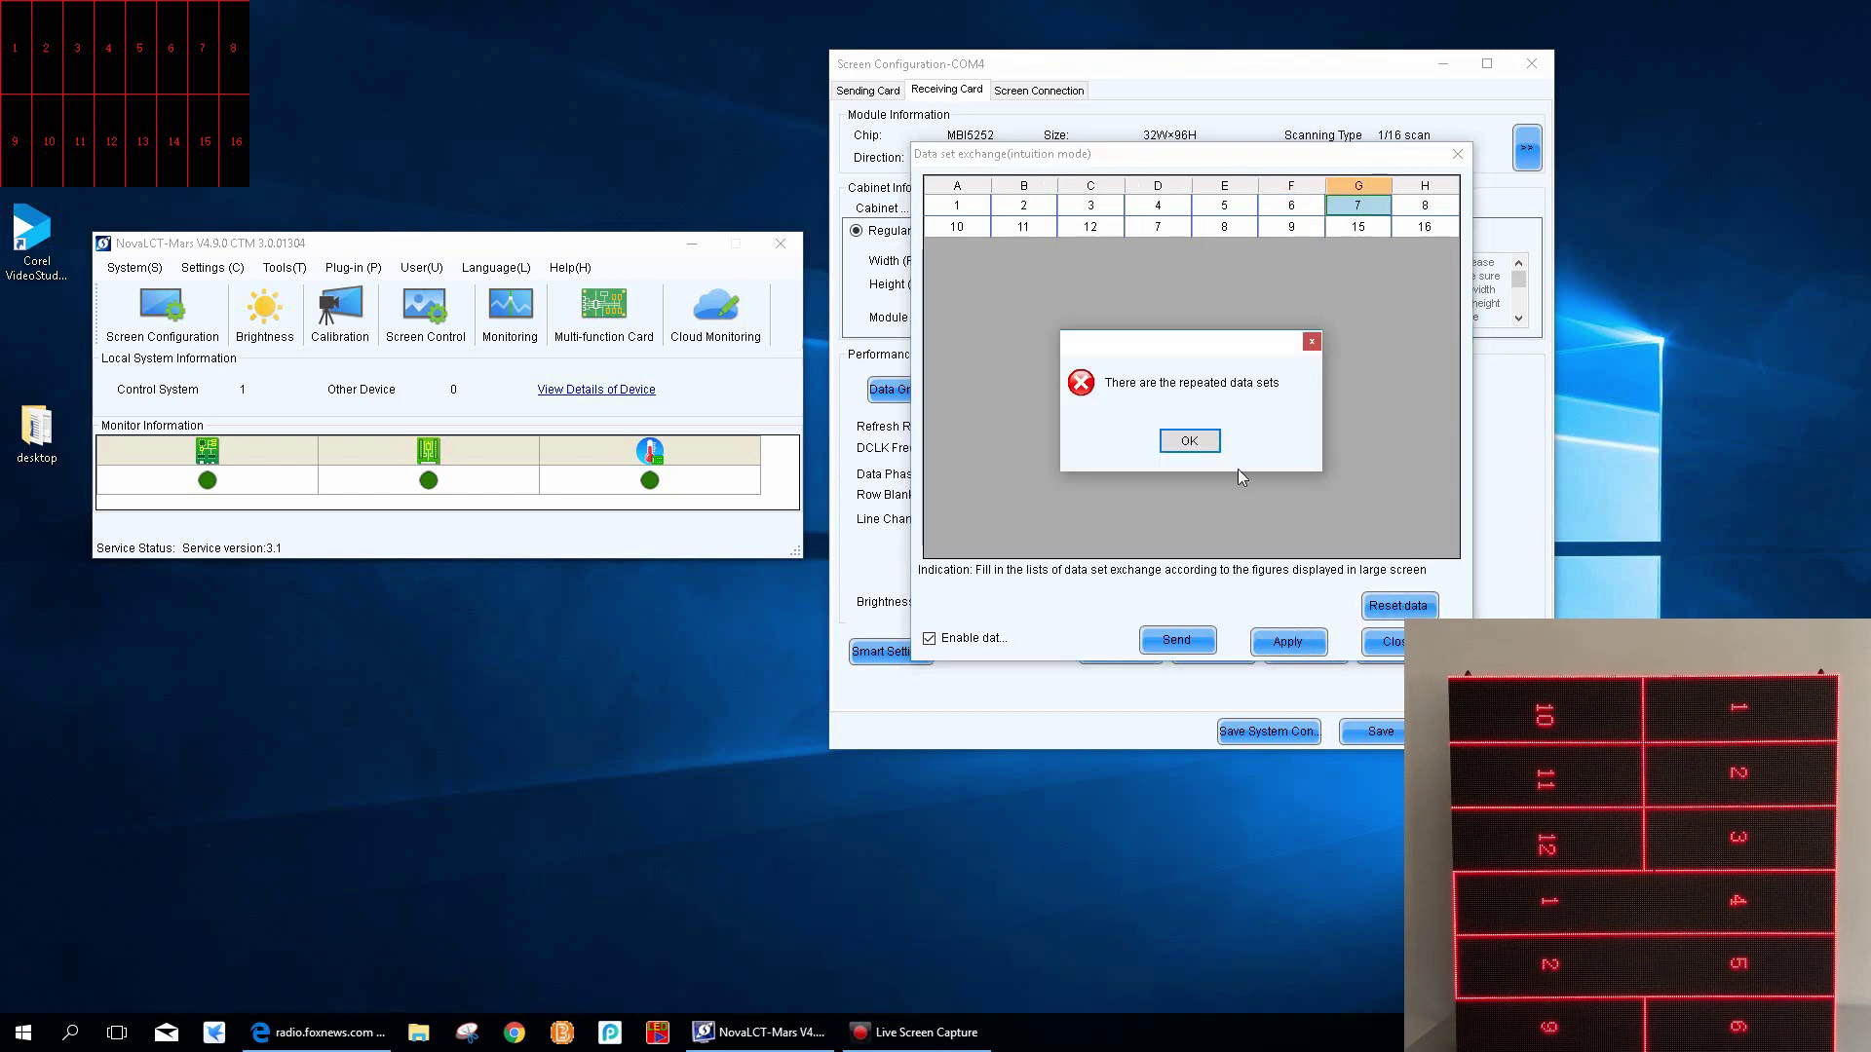
# - After the duplicate warning, change G1 to 13 and H1 to 14, then apply successfully
pyautogui.click(1191, 440)
pyautogui.click(1357, 207)
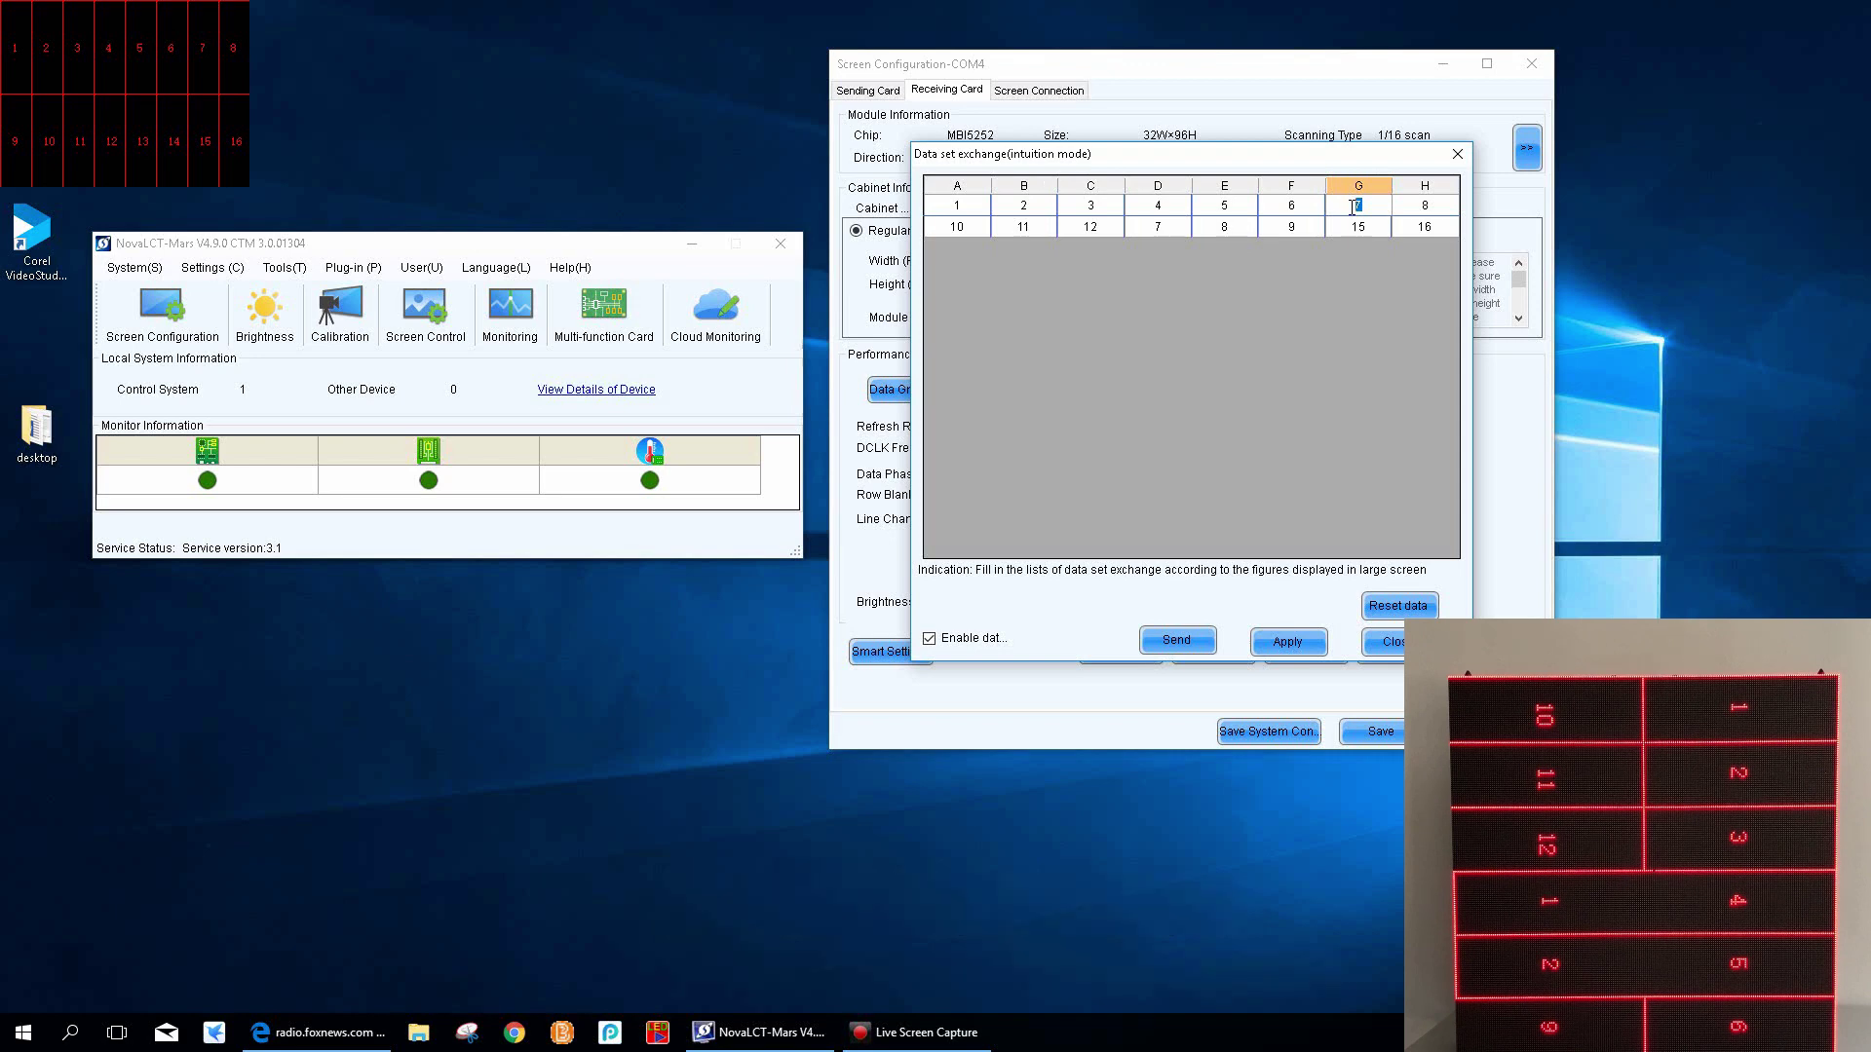
pyautogui.write('13')
pyautogui.click(1423, 209)
pyautogui.click(1426, 209)
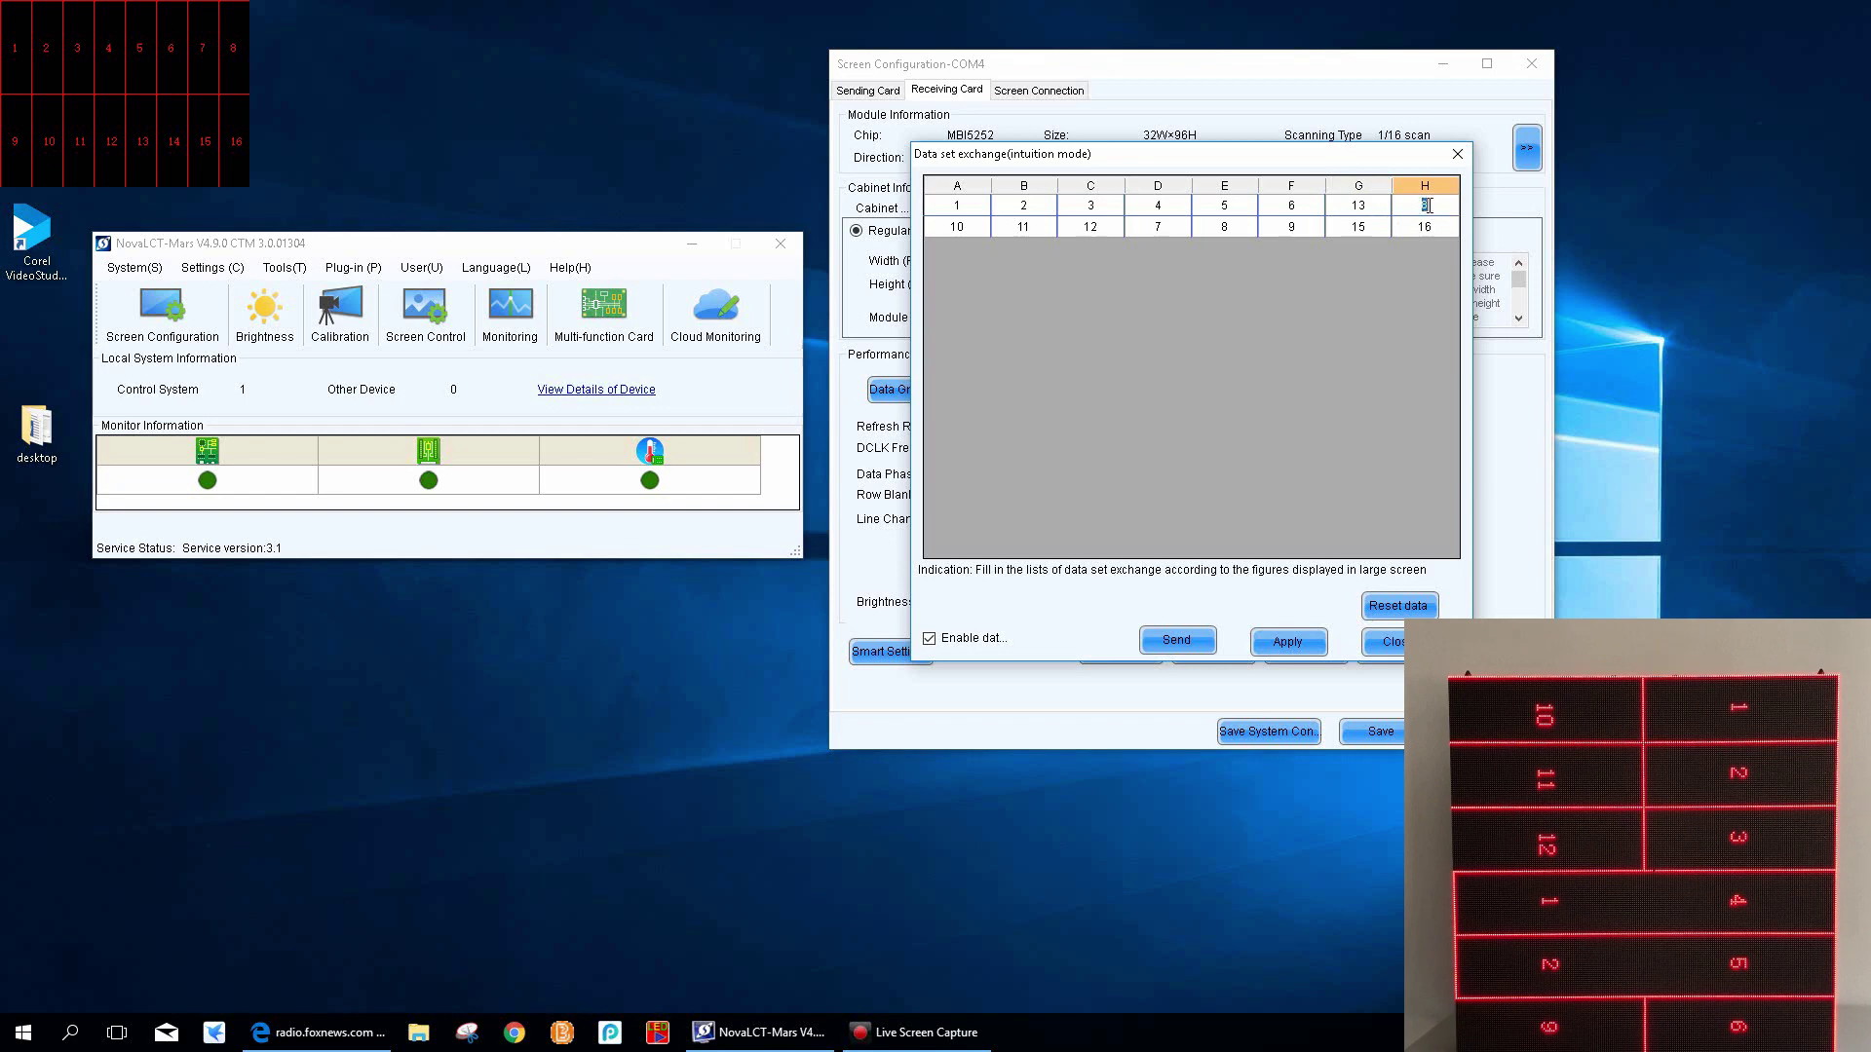
pyautogui.write('14')
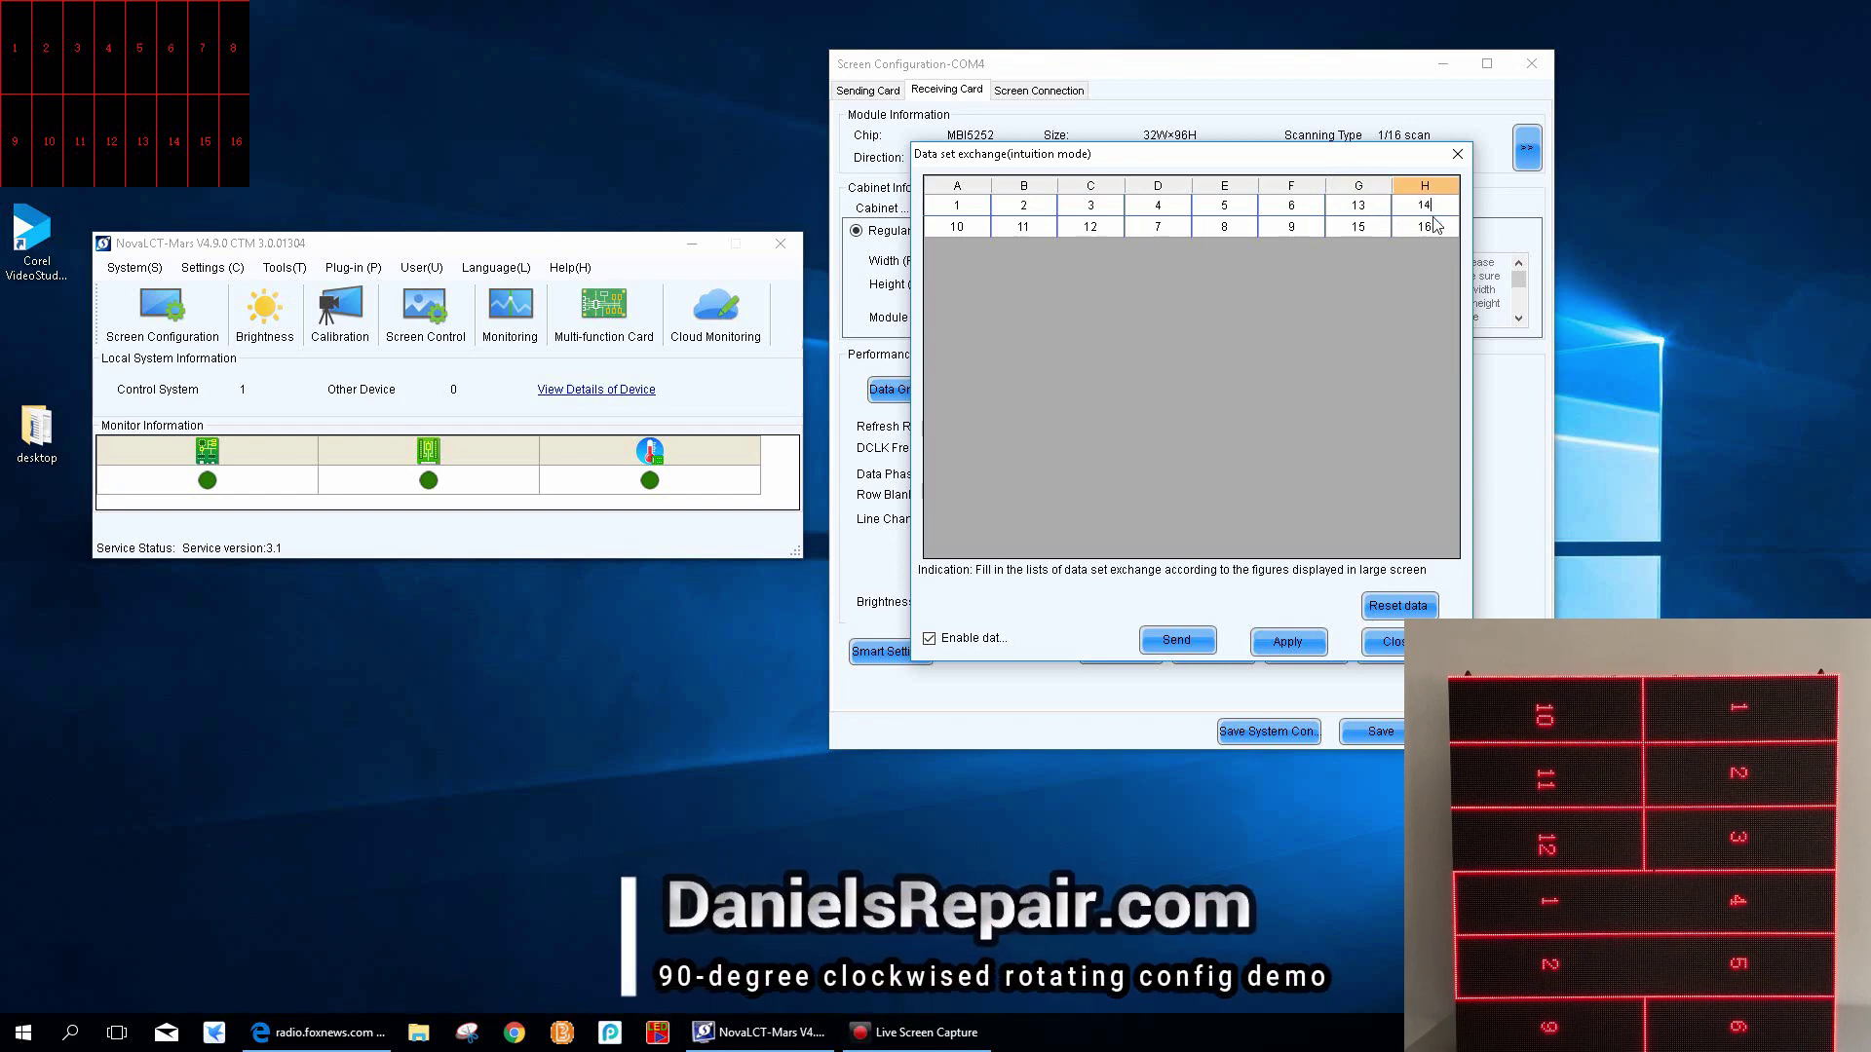
pyautogui.press('Return')
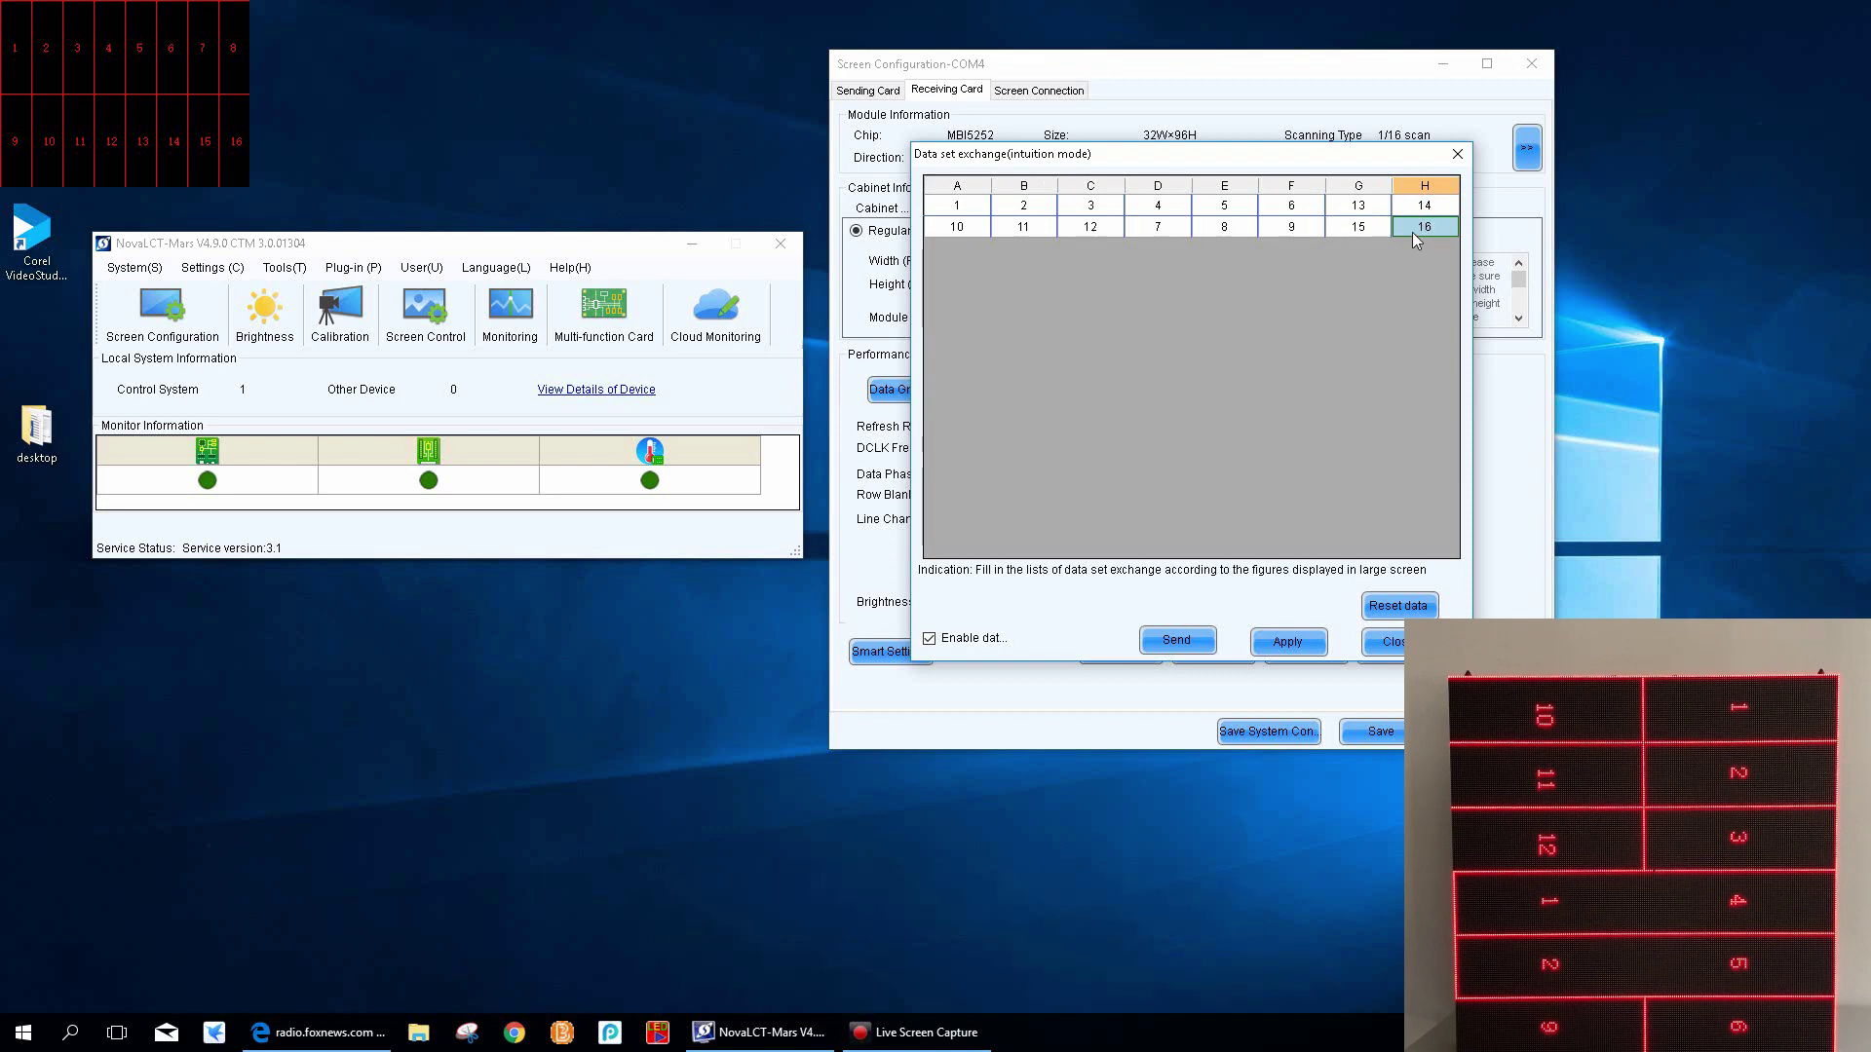
pyautogui.click(1284, 643)
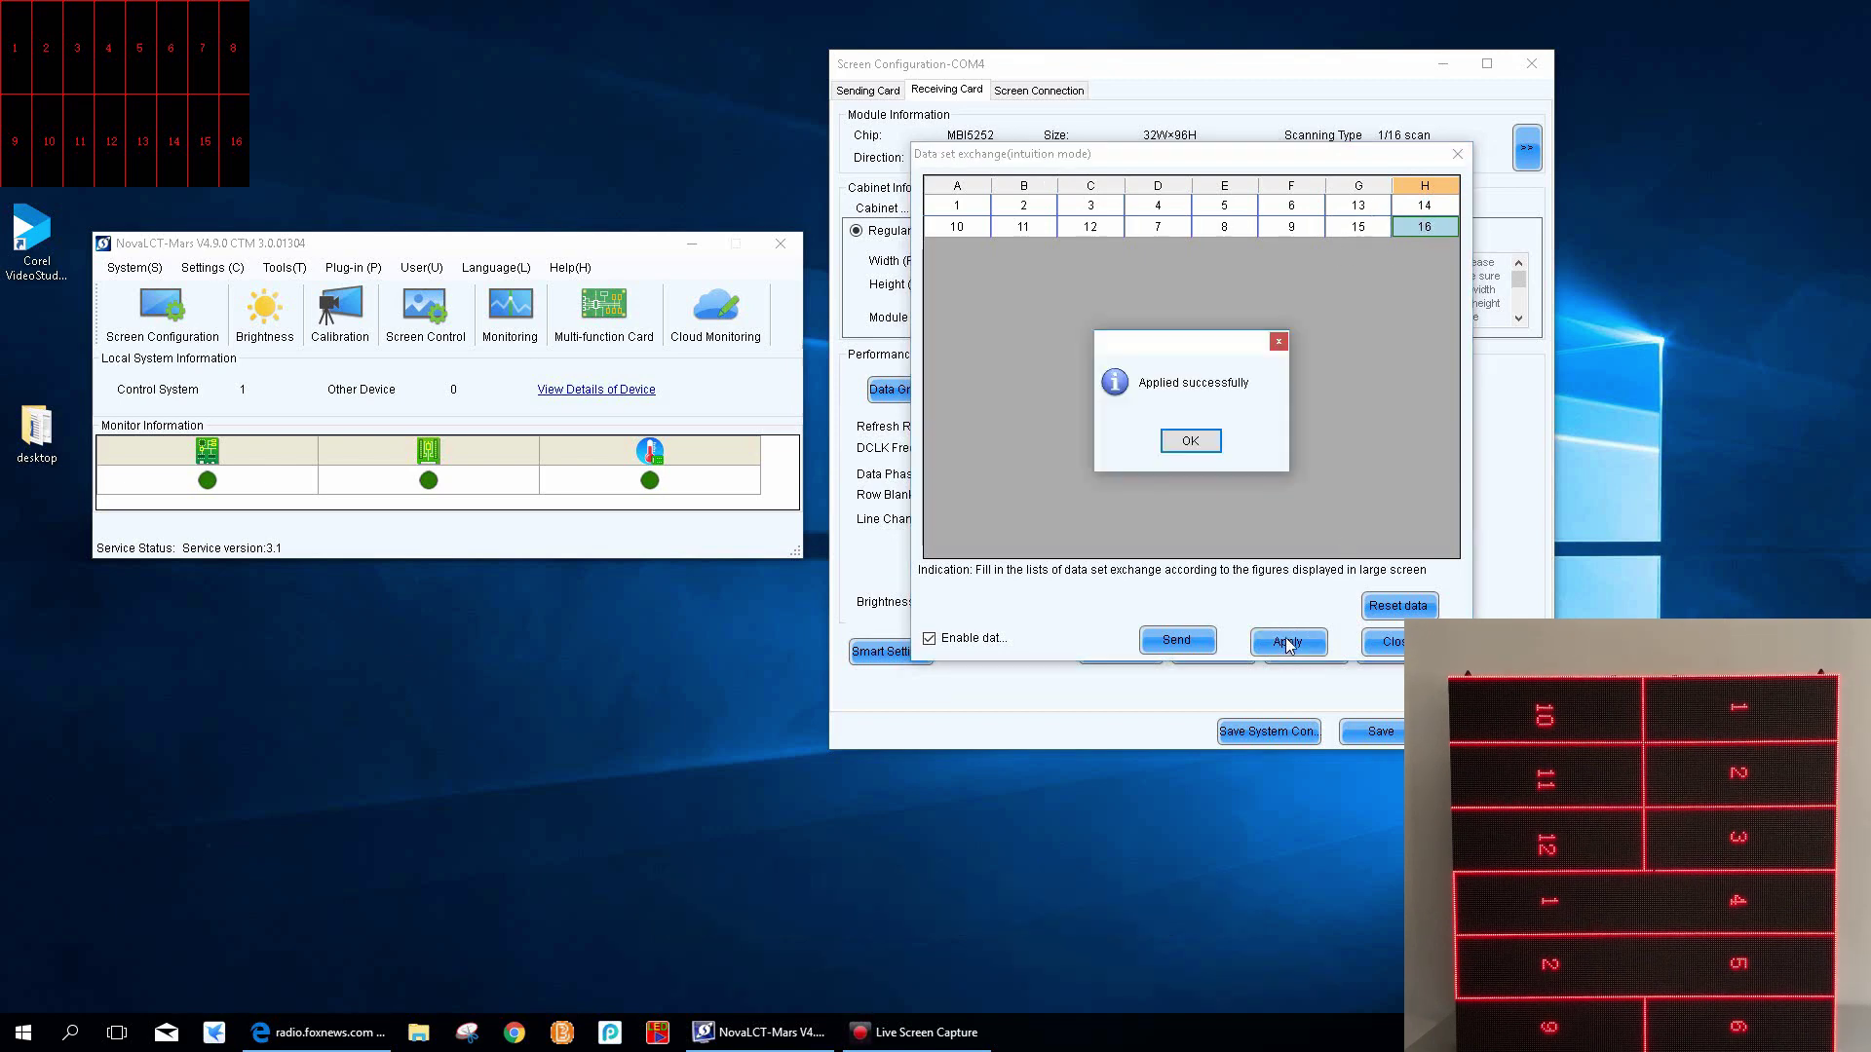
pyautogui.click(1193, 441)
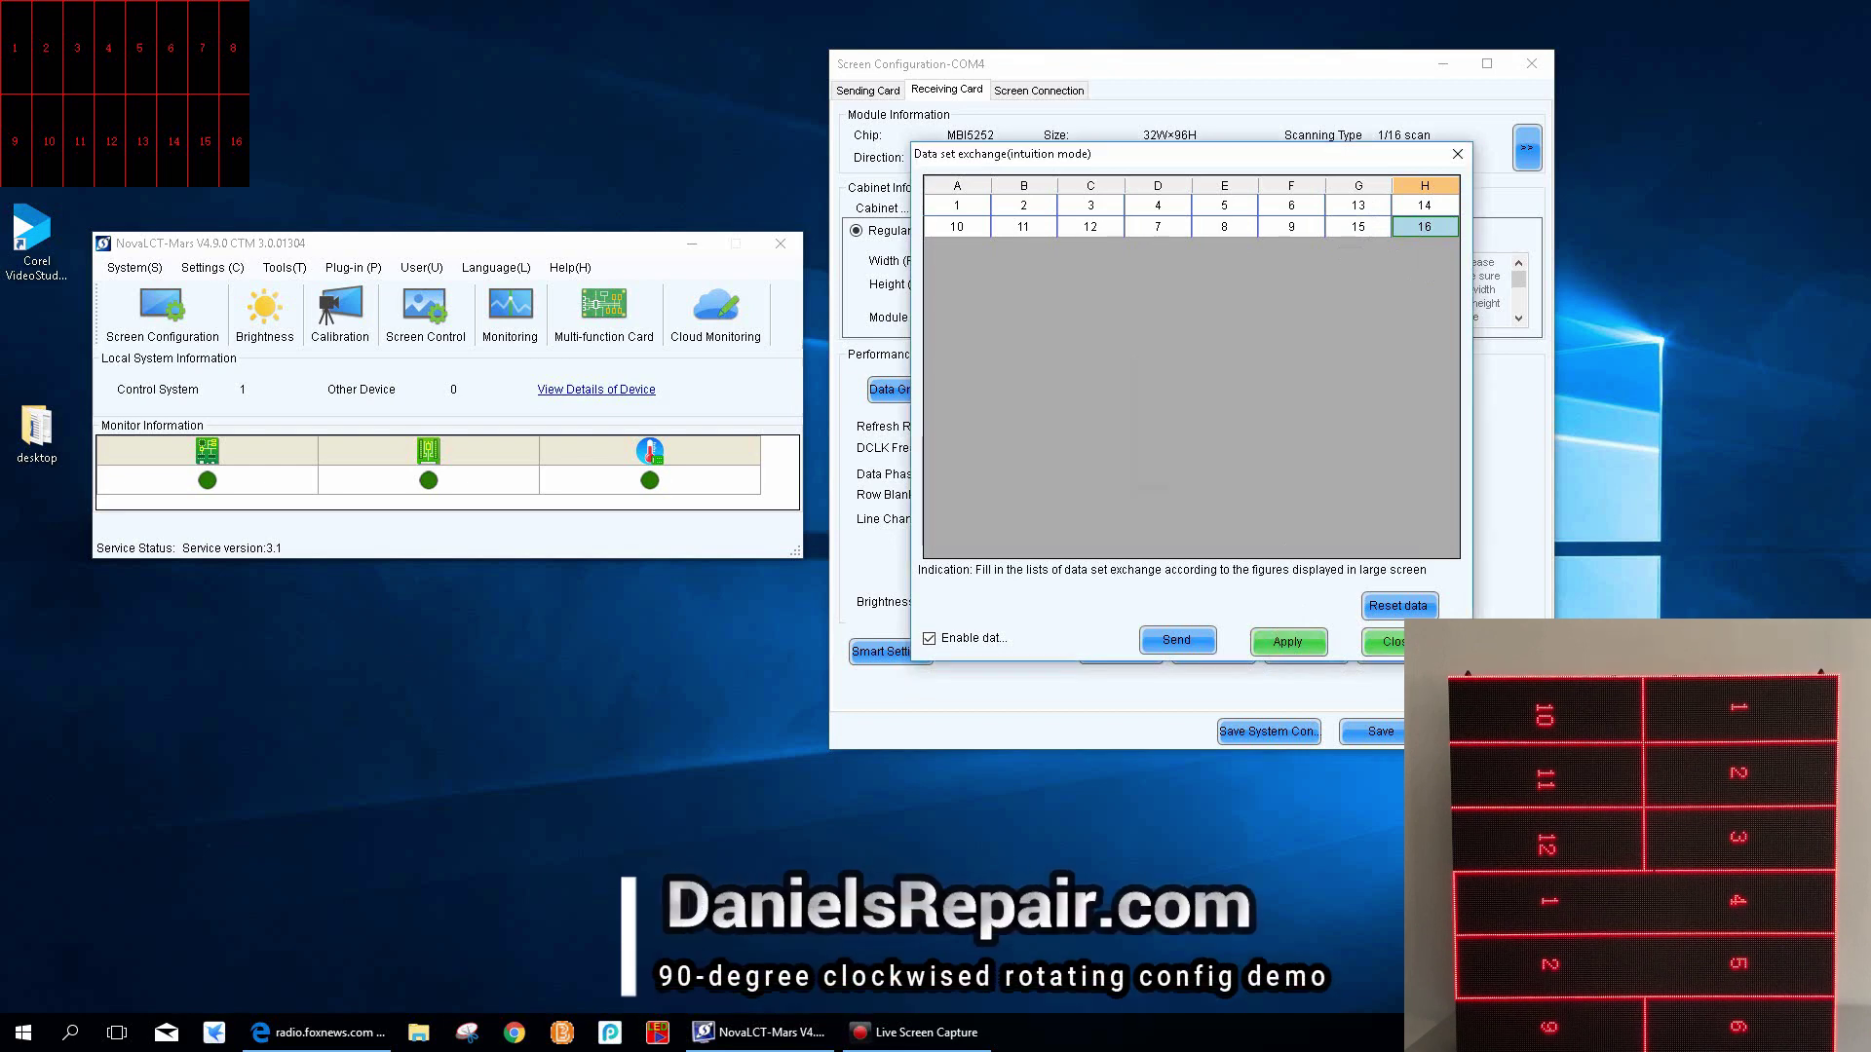
# - Close the exchange grid and send the parameters to all receiving cards
pyautogui.click(1382, 641)
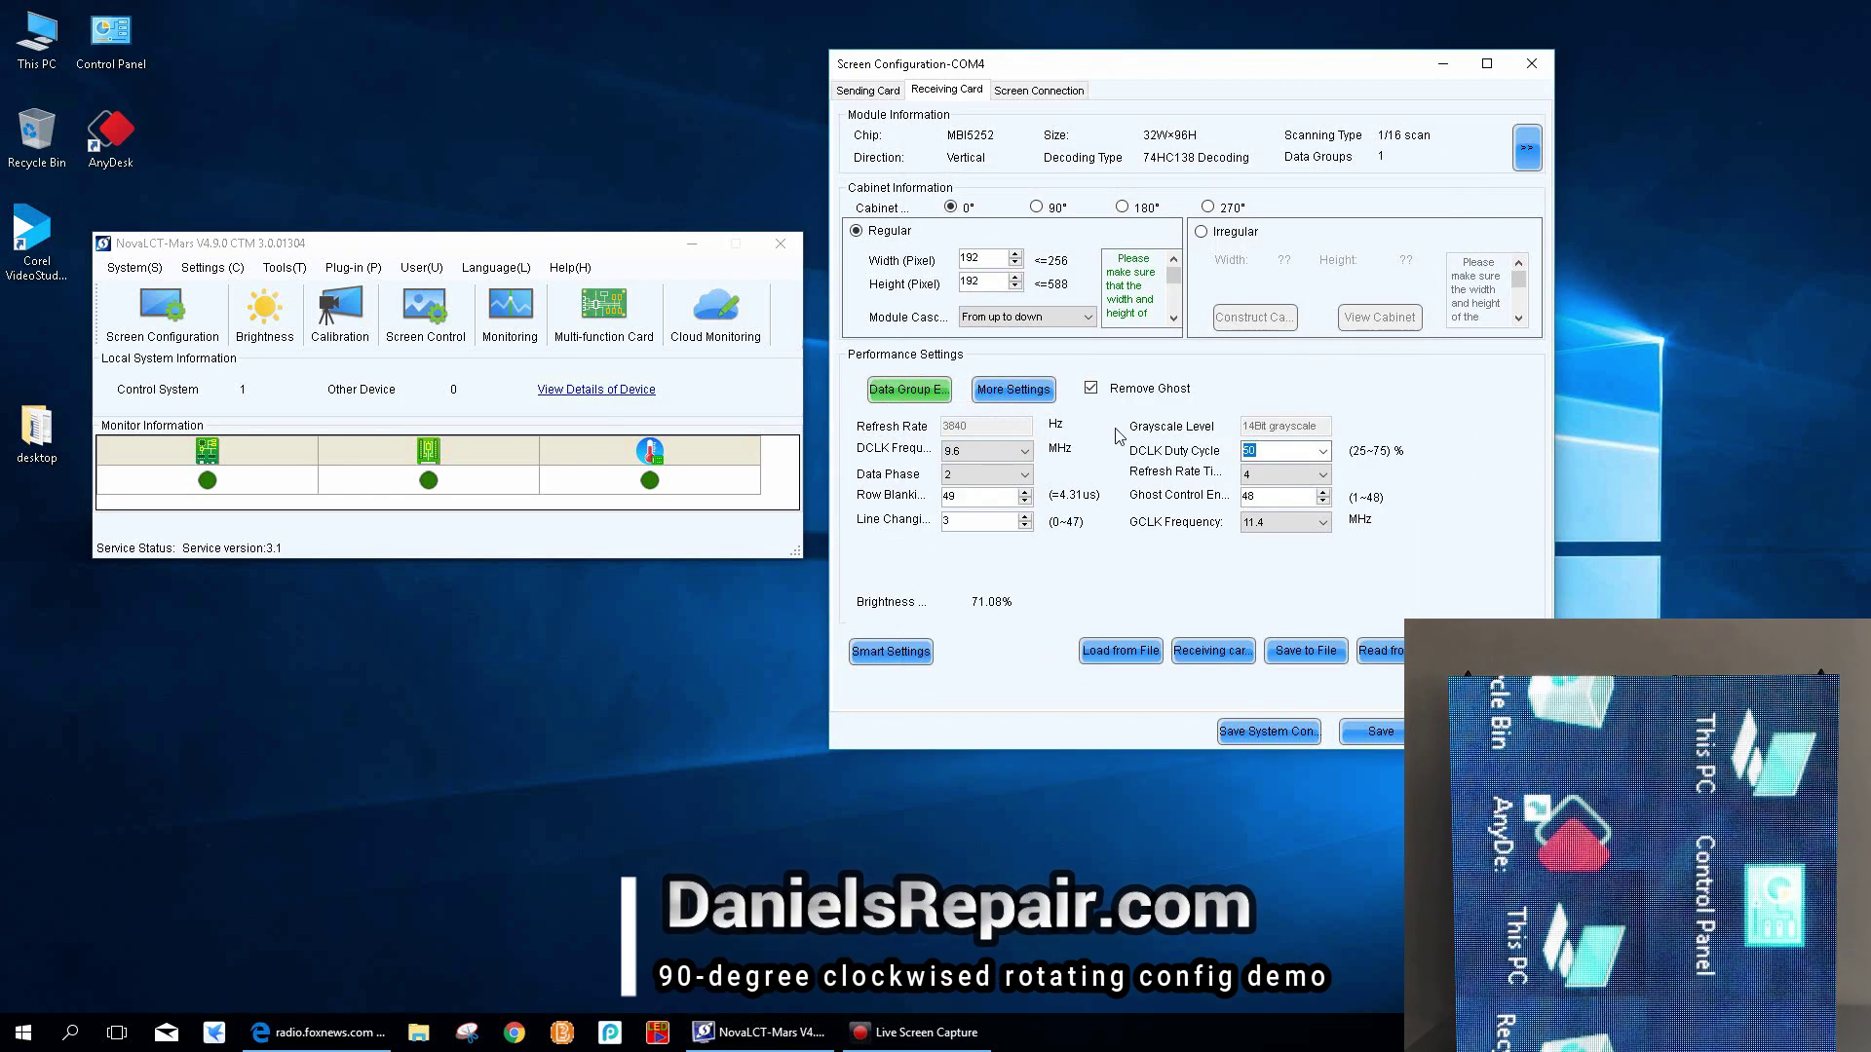
pyautogui.click(1486, 650)
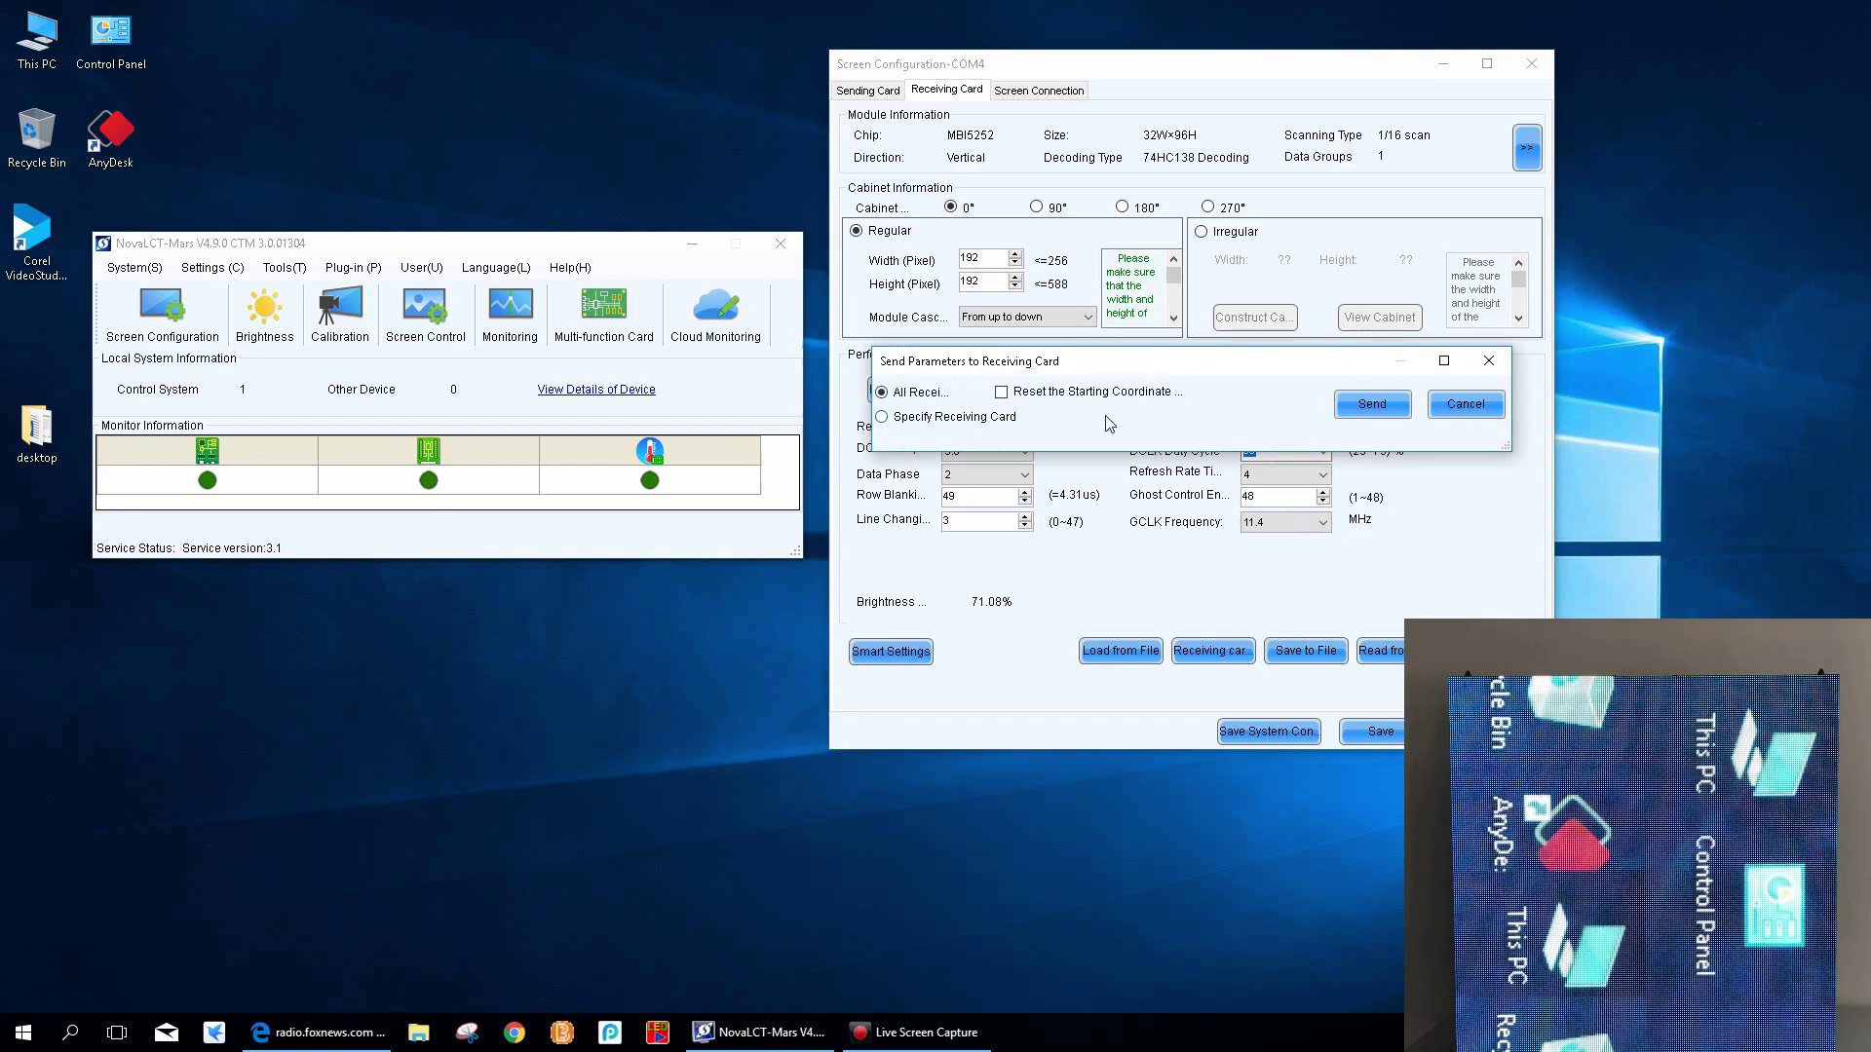
pyautogui.click(1373, 405)
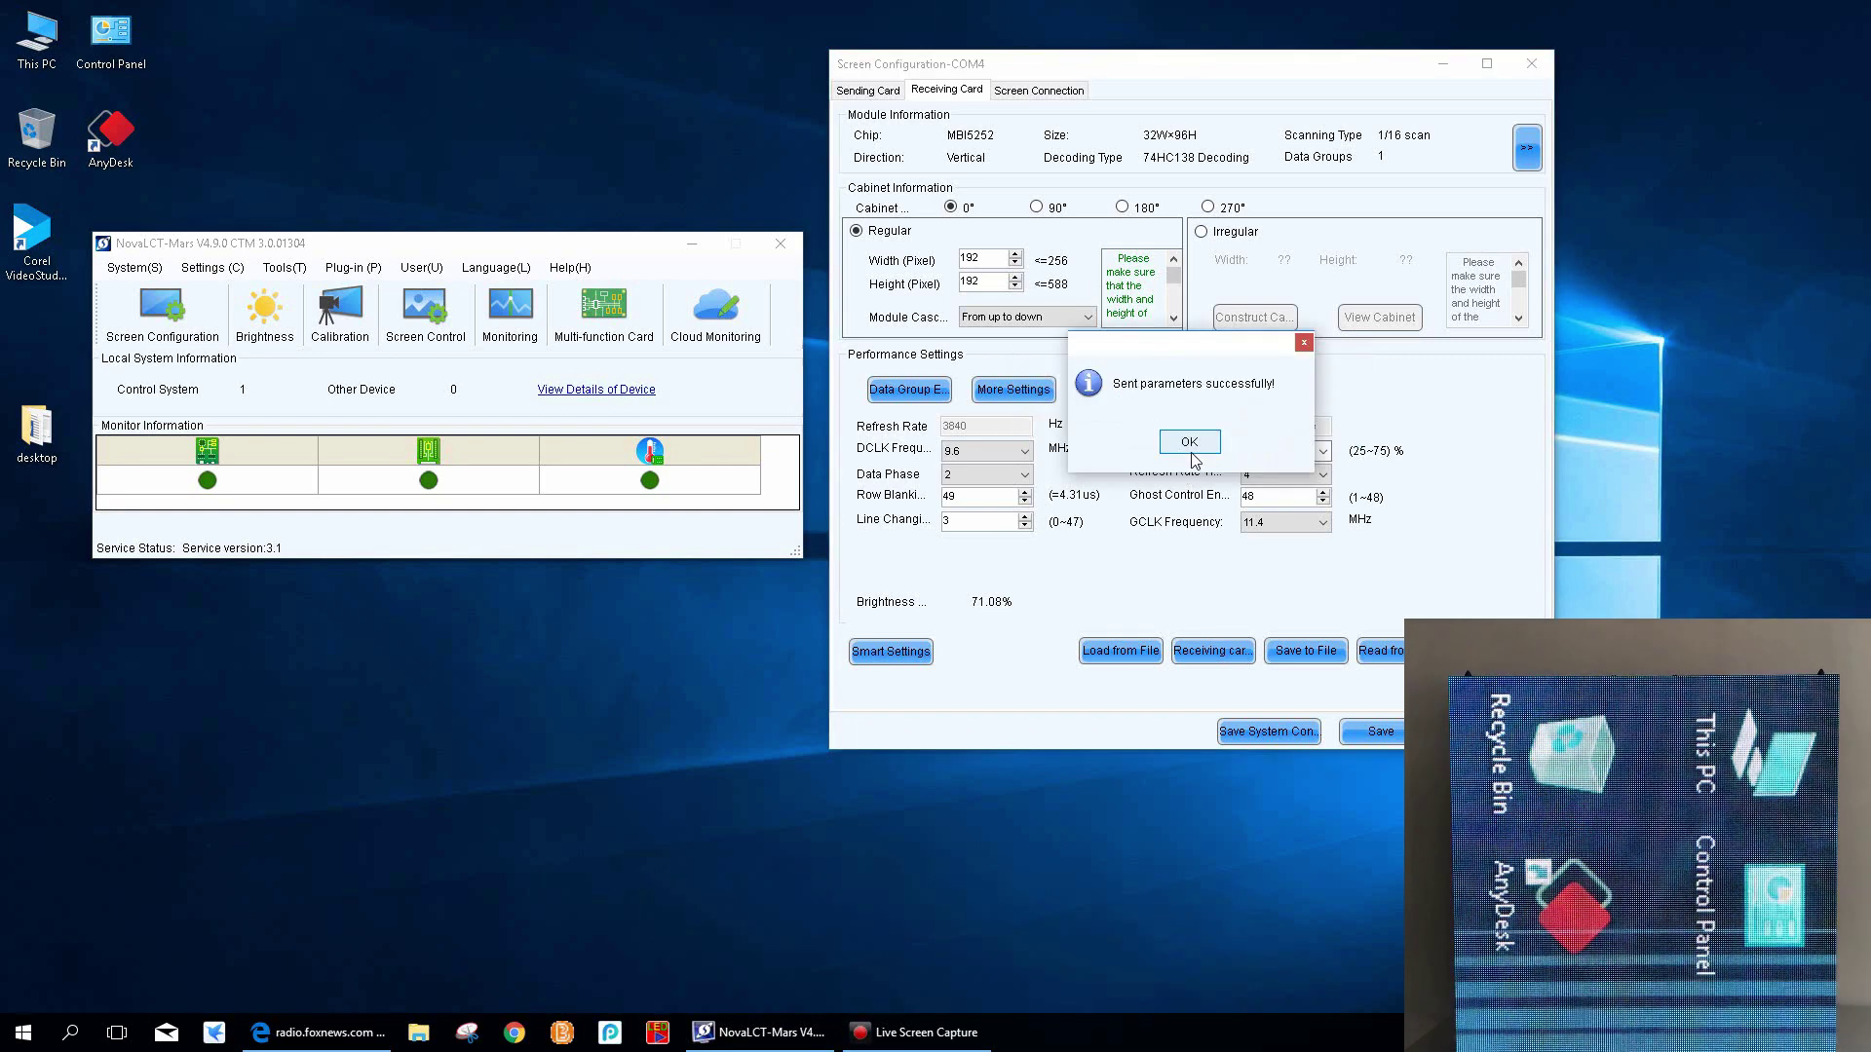
pyautogui.click(1187, 441)
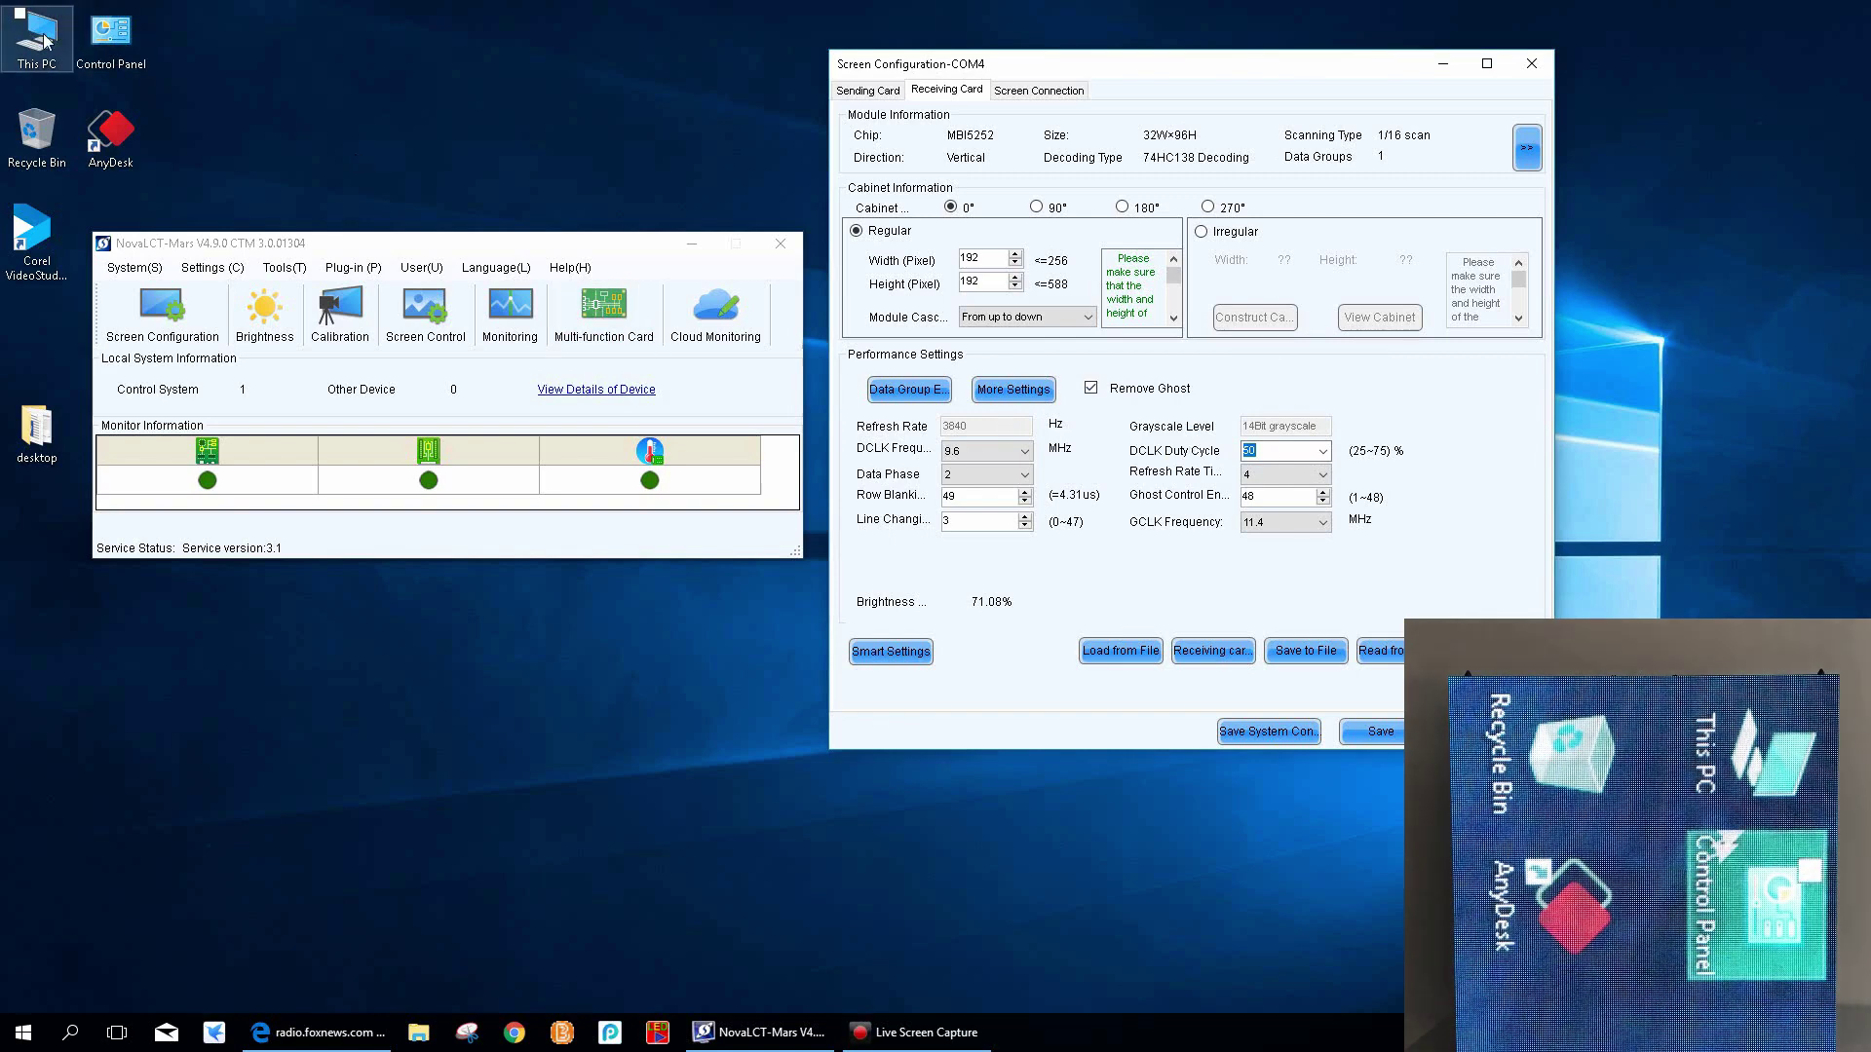